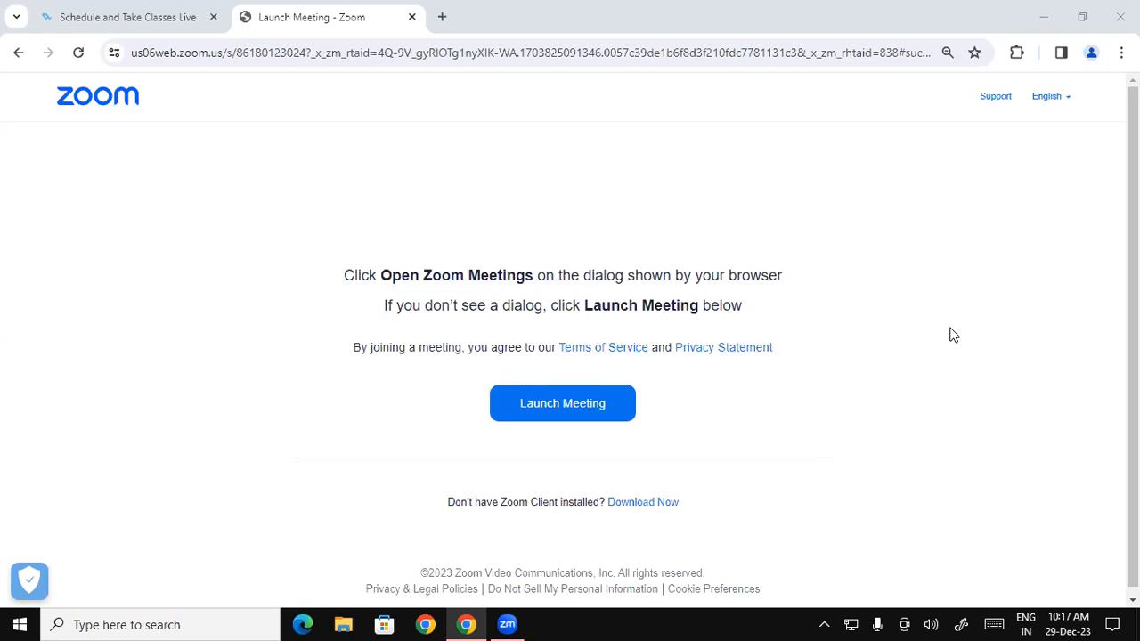
# Step: Launch Microsoft Access by running msaccess from the Windows Run dialog
pyautogui.press('super+r')
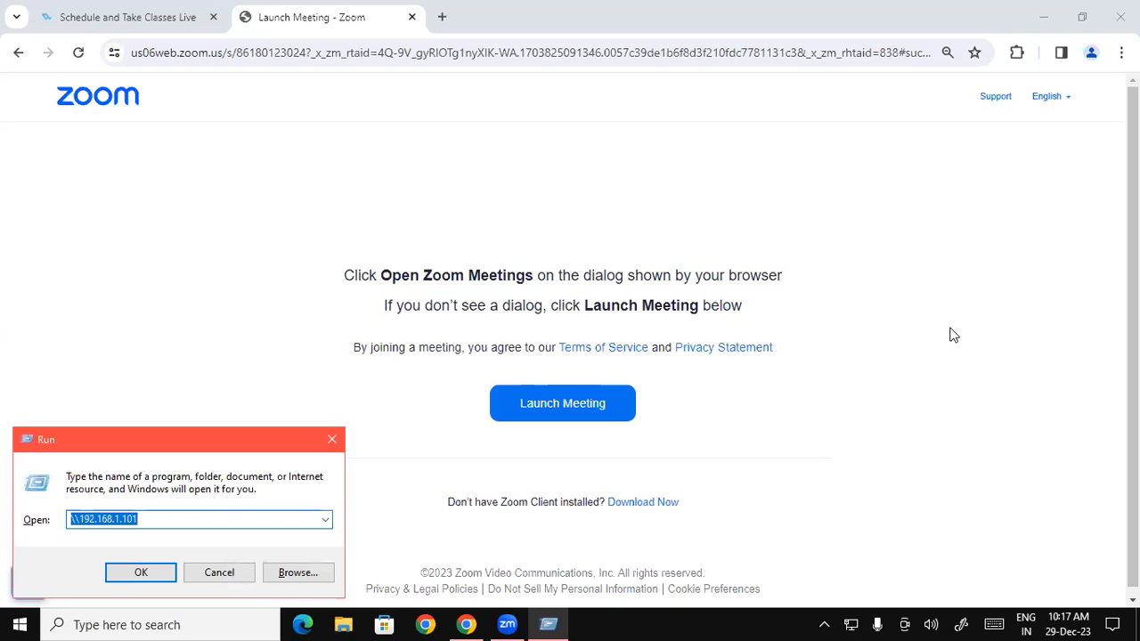
pyautogui.write('ms')
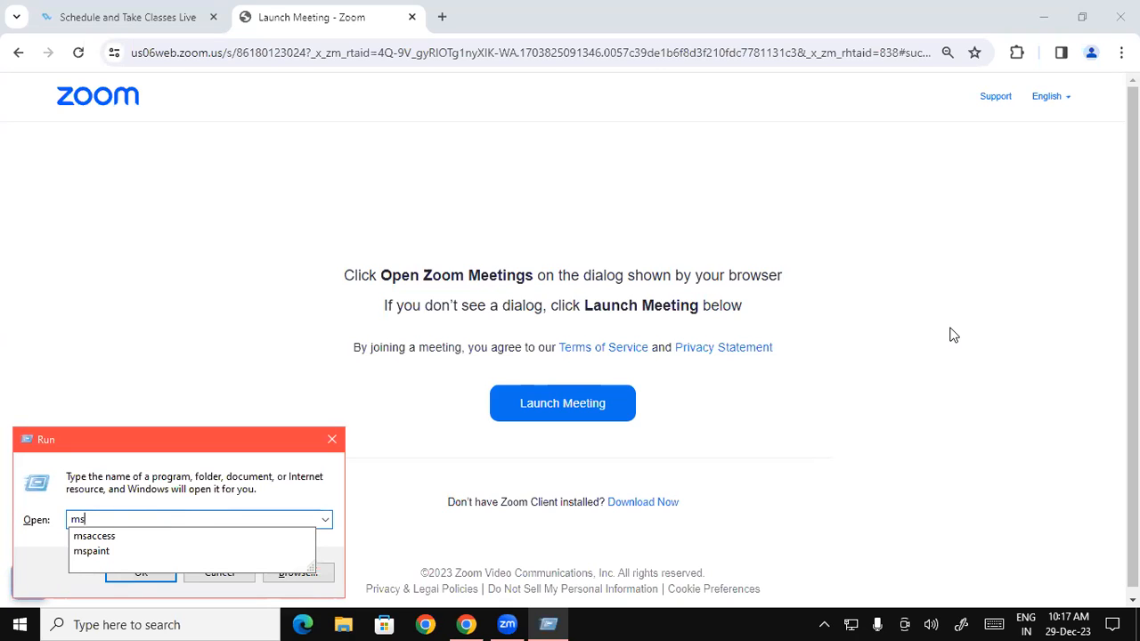
pyautogui.press('Down')
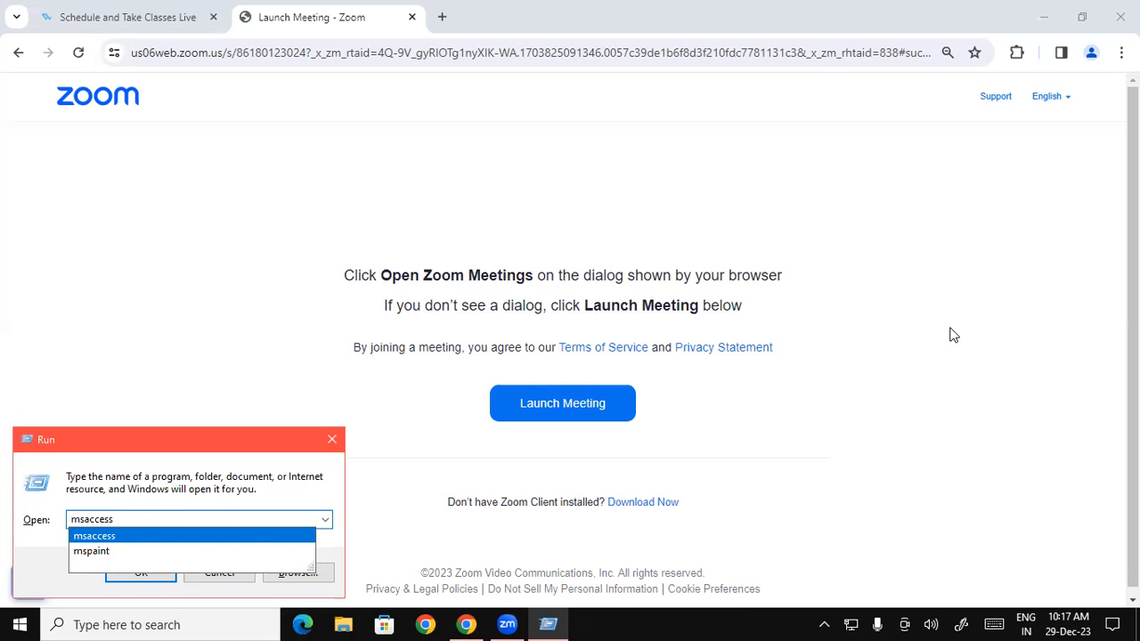
pyautogui.press('Return')
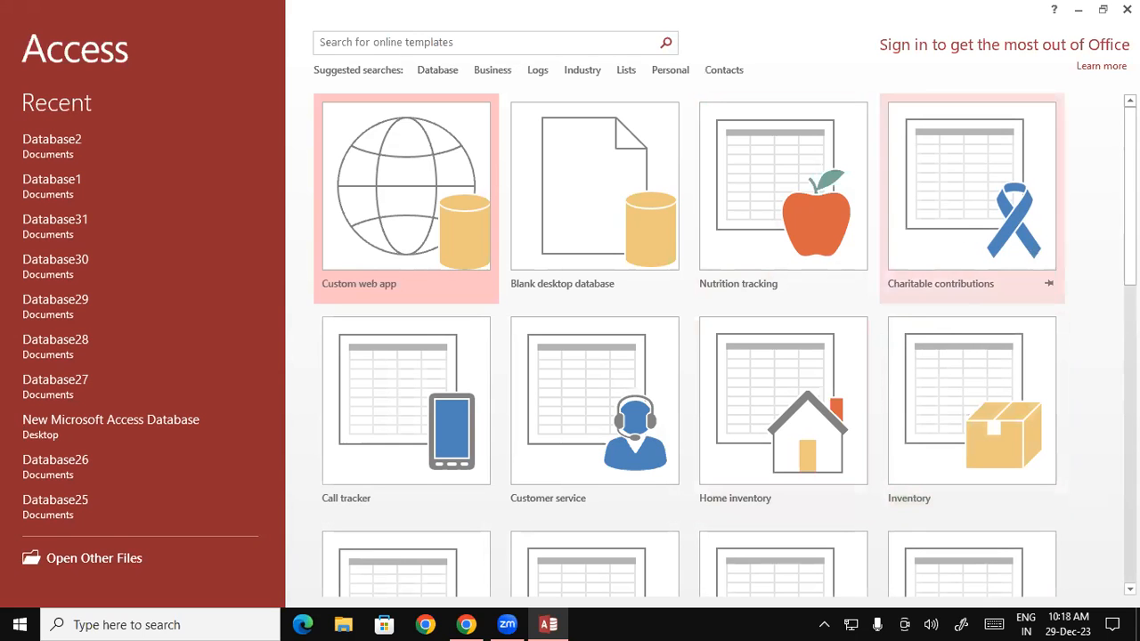
# Step: Browse the template list, then start a new Blank desktop database
pyautogui.scroll(-1, 1129, 195)
pyautogui.scroll(-5, 726, 345)
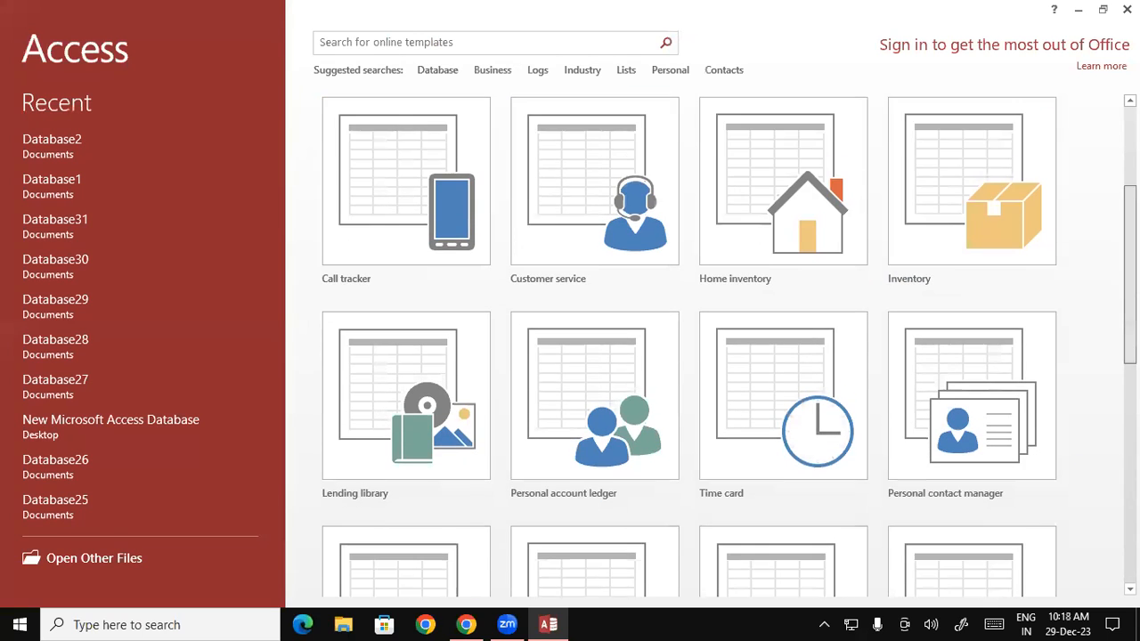
pyautogui.scroll(-5, 726, 344)
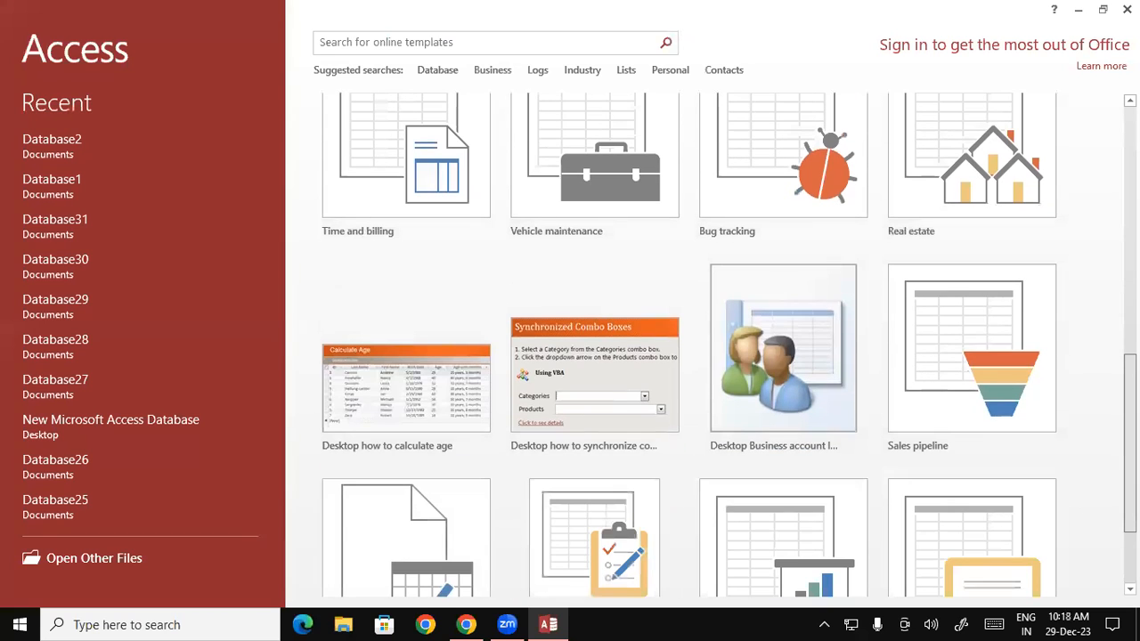
pyautogui.scroll(10, 726, 345)
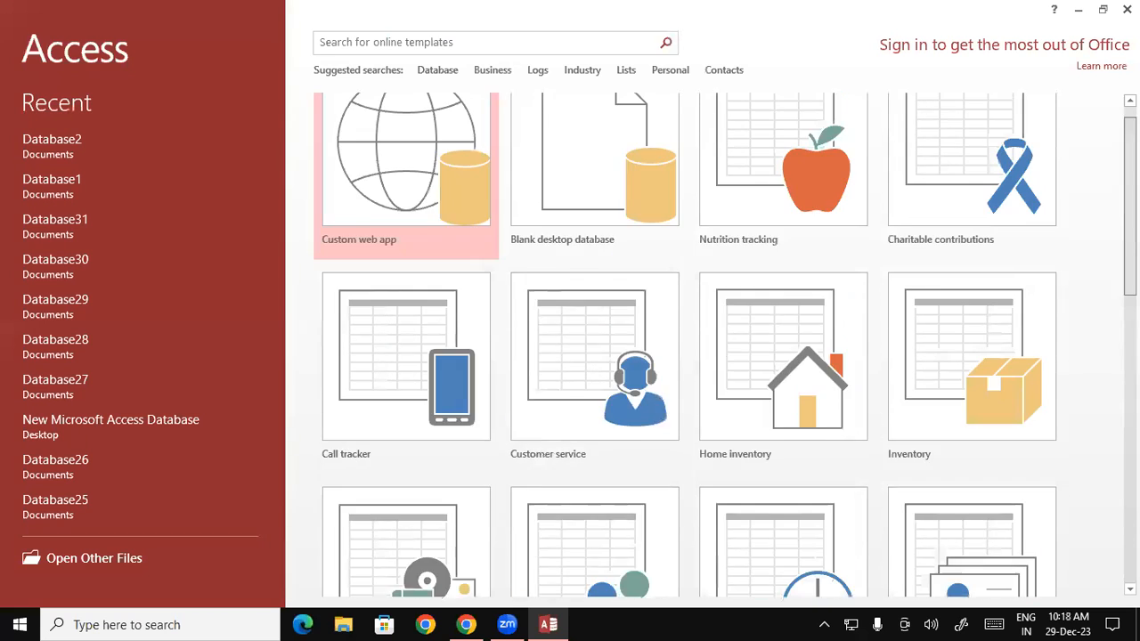
pyautogui.scroll(1, 726, 345)
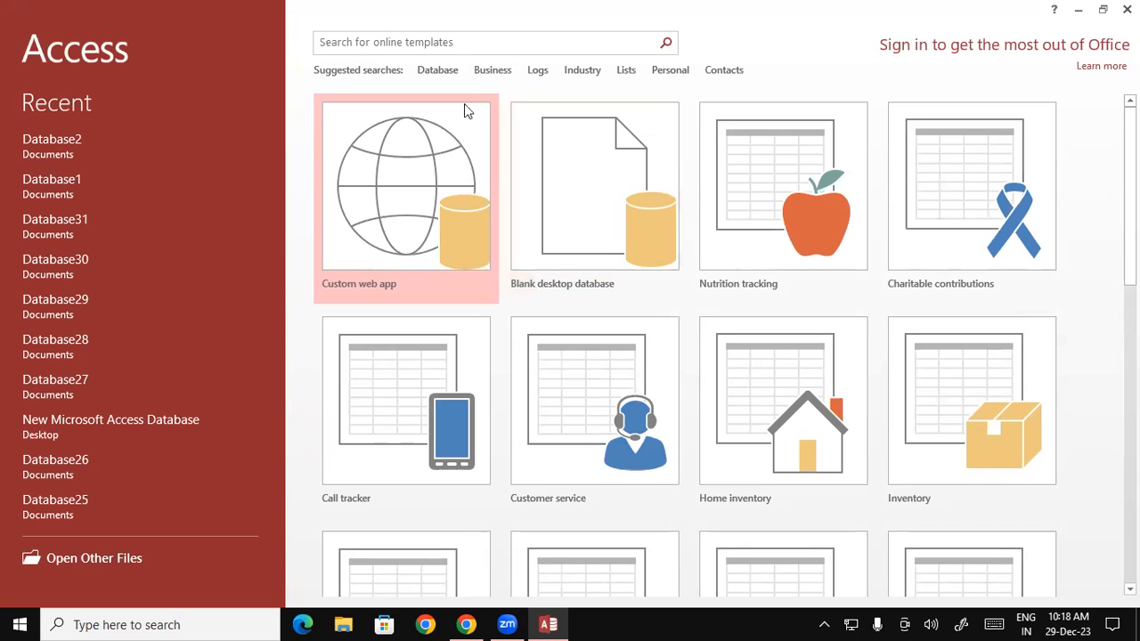
pyautogui.click(604, 203)
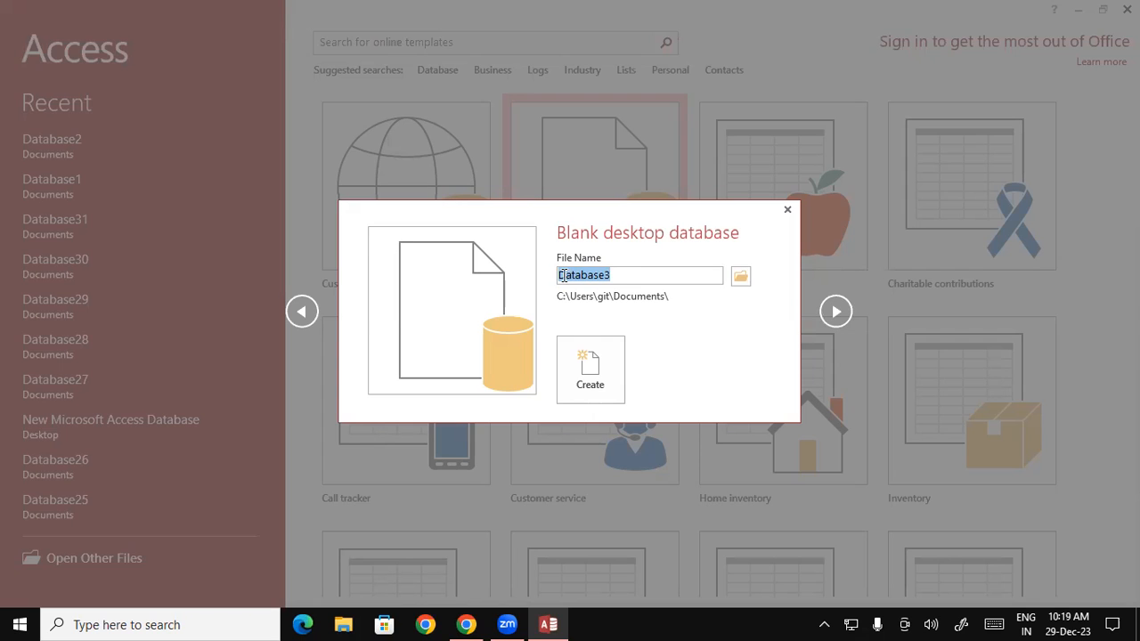
# Step: Minimize Access and refresh the desktop repeatedly until items like airplane and download (5) appear
pyautogui.press('Return')
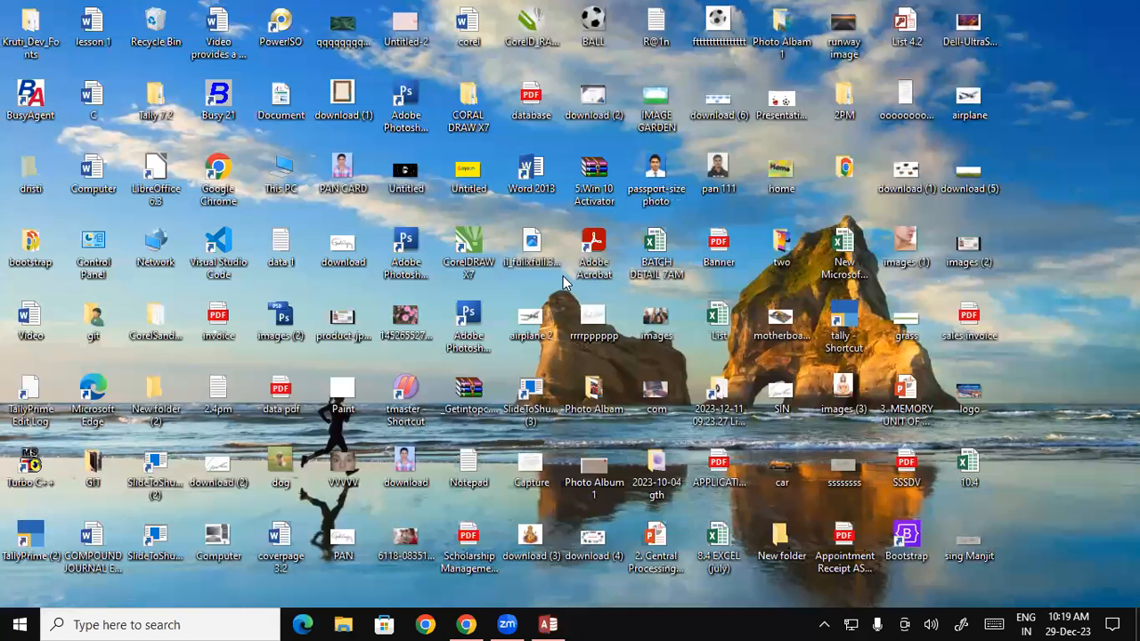
pyautogui.rightClick(1063, 68)
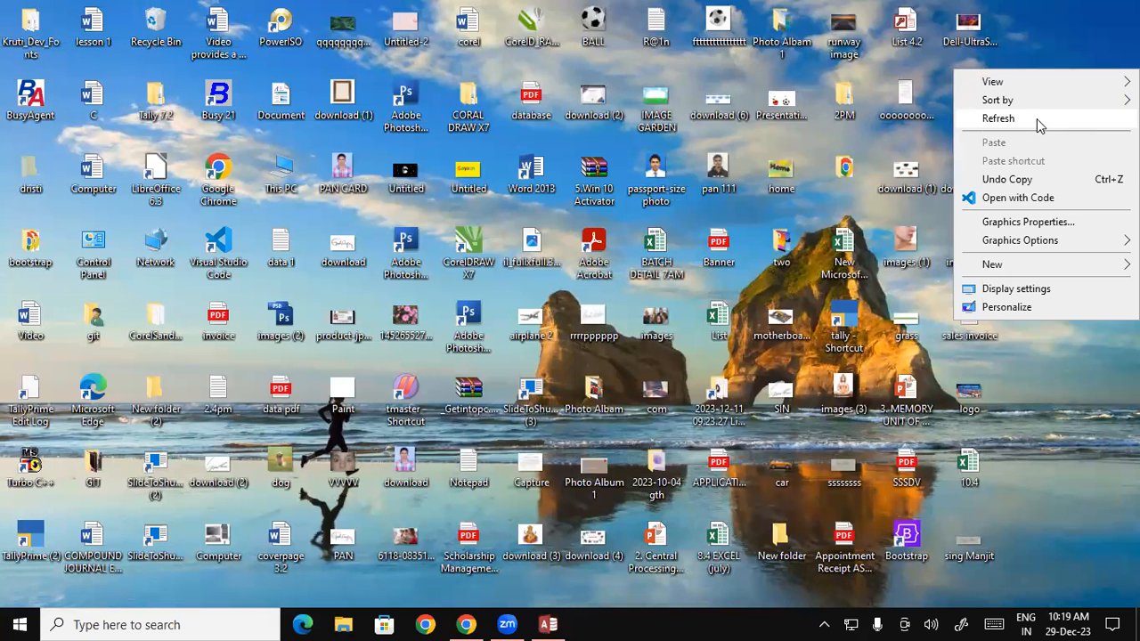
pyautogui.click(1037, 119)
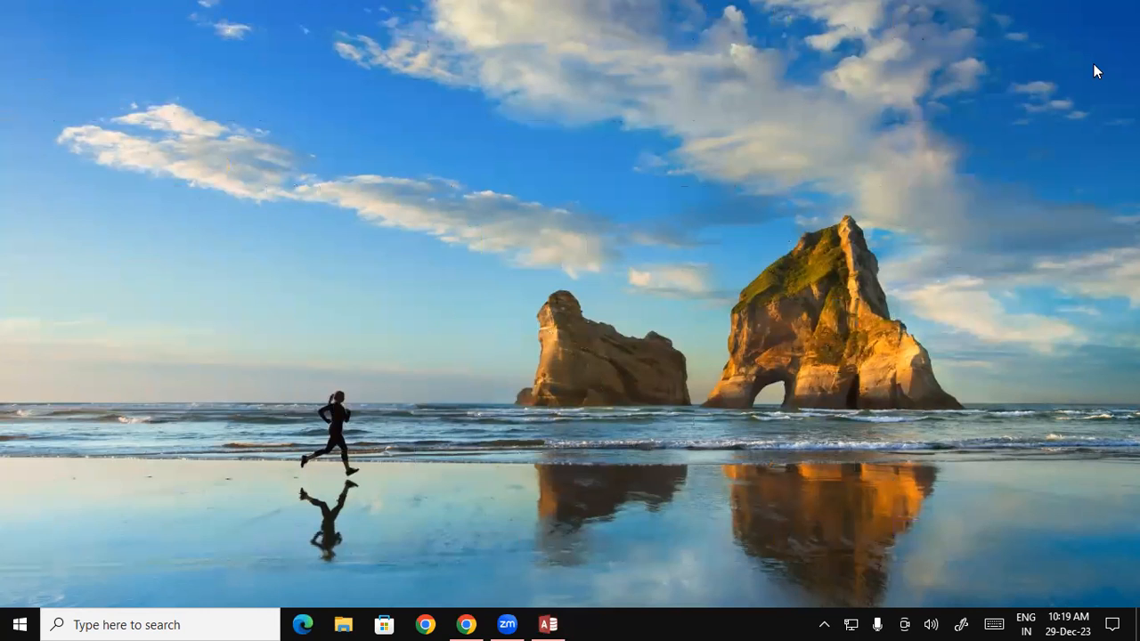
pyautogui.rightClick(1096, 71)
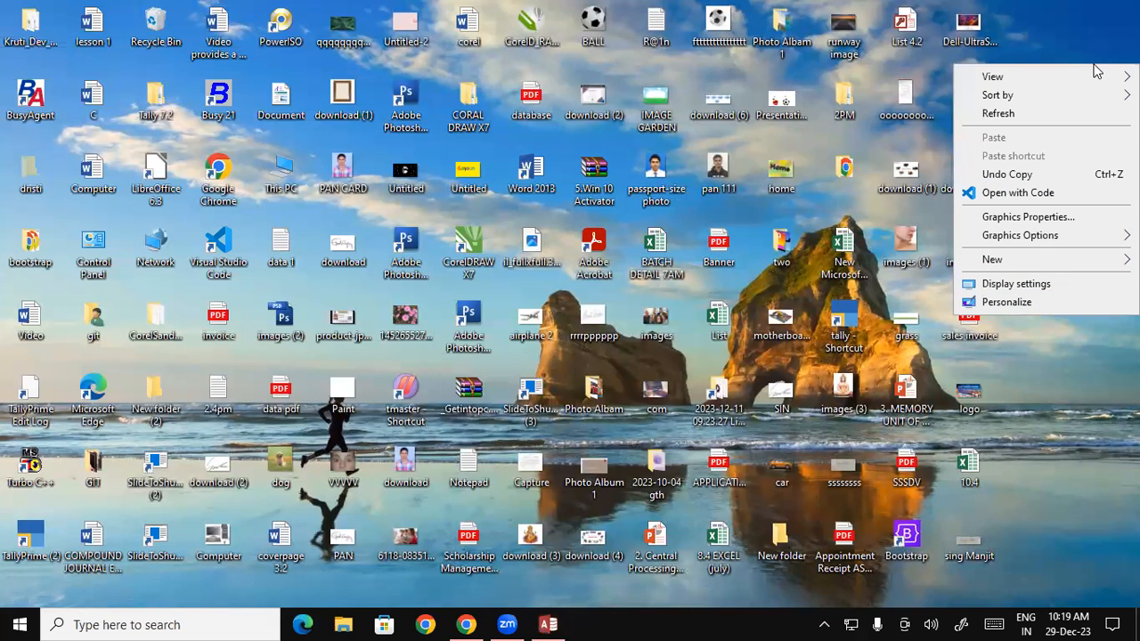
pyautogui.click(1031, 114)
pyautogui.rightClick(1022, 53)
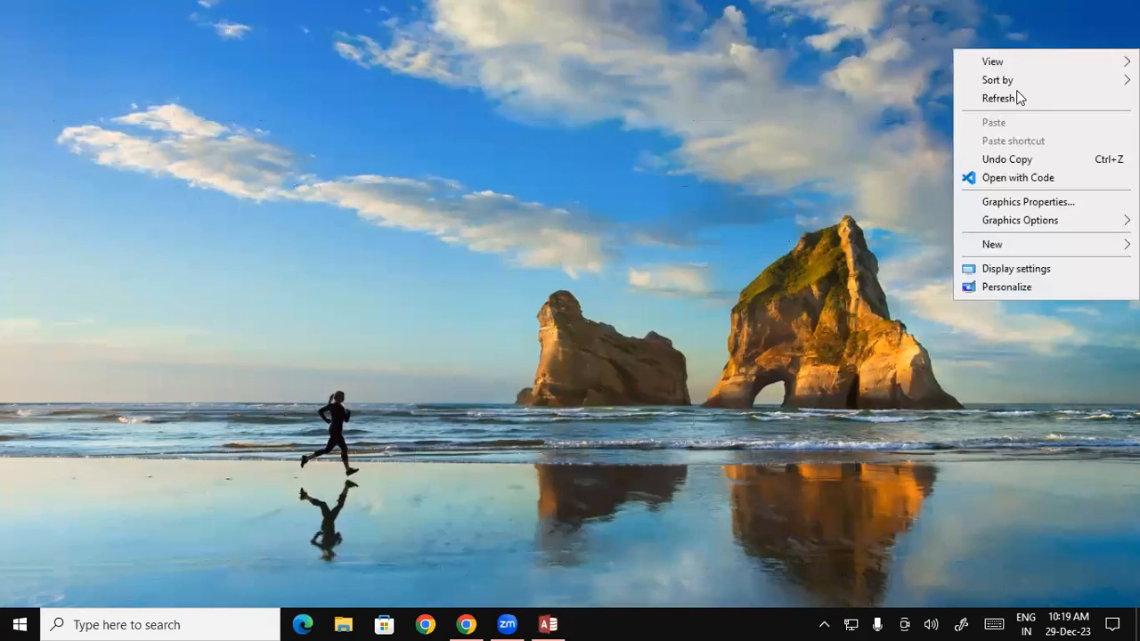
pyautogui.click(1008, 99)
pyautogui.rightClick(1034, 22)
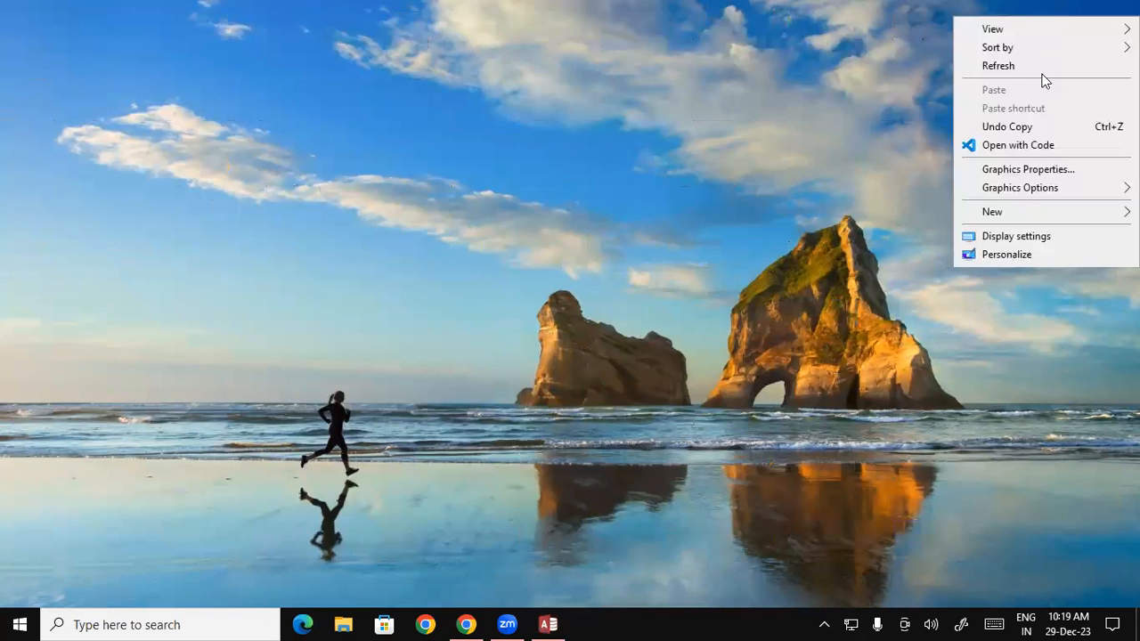
pyautogui.click(1029, 66)
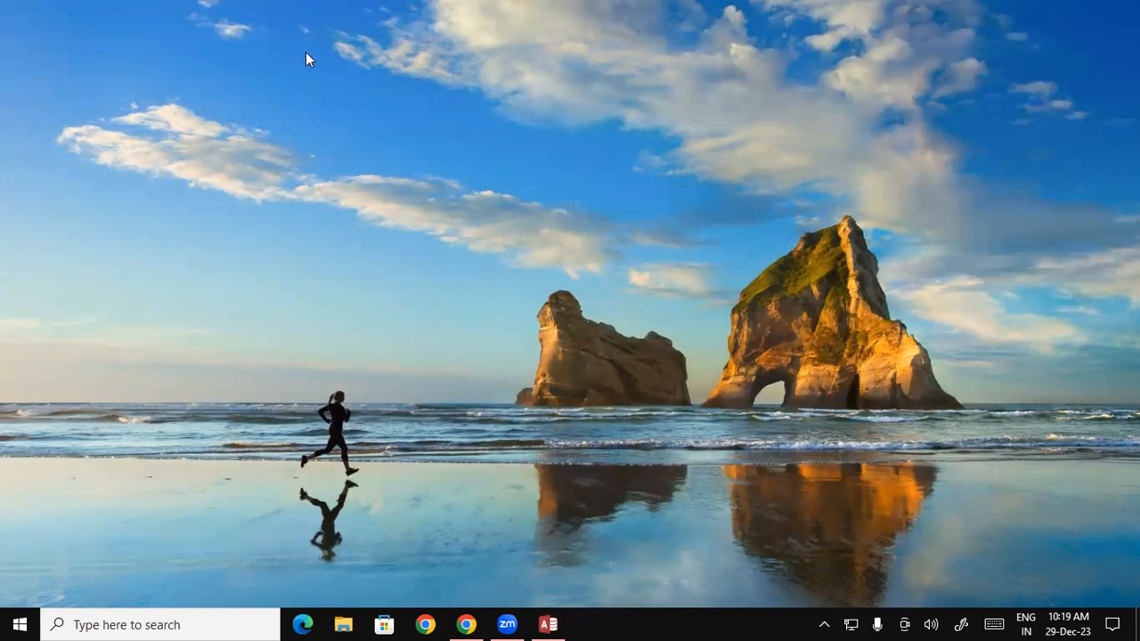
pyautogui.rightClick(1073, 67)
pyautogui.click(1007, 115)
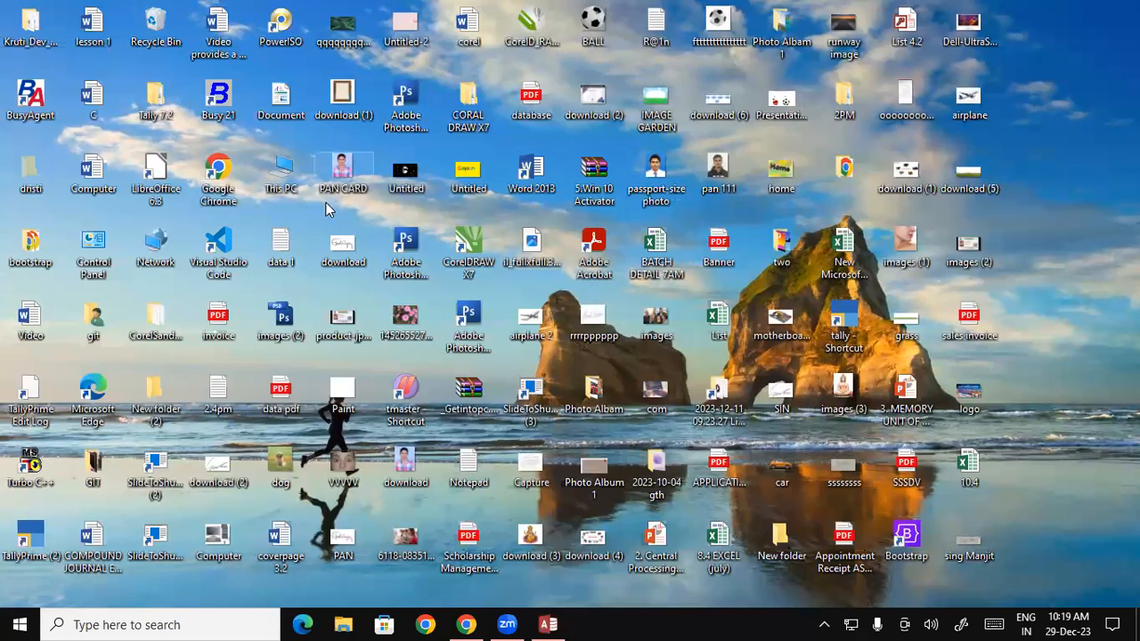
# Step: Create a new folder on Local Disk (D:), declining the merge with the existing Database folder
pyautogui.doubleClick(283, 171)
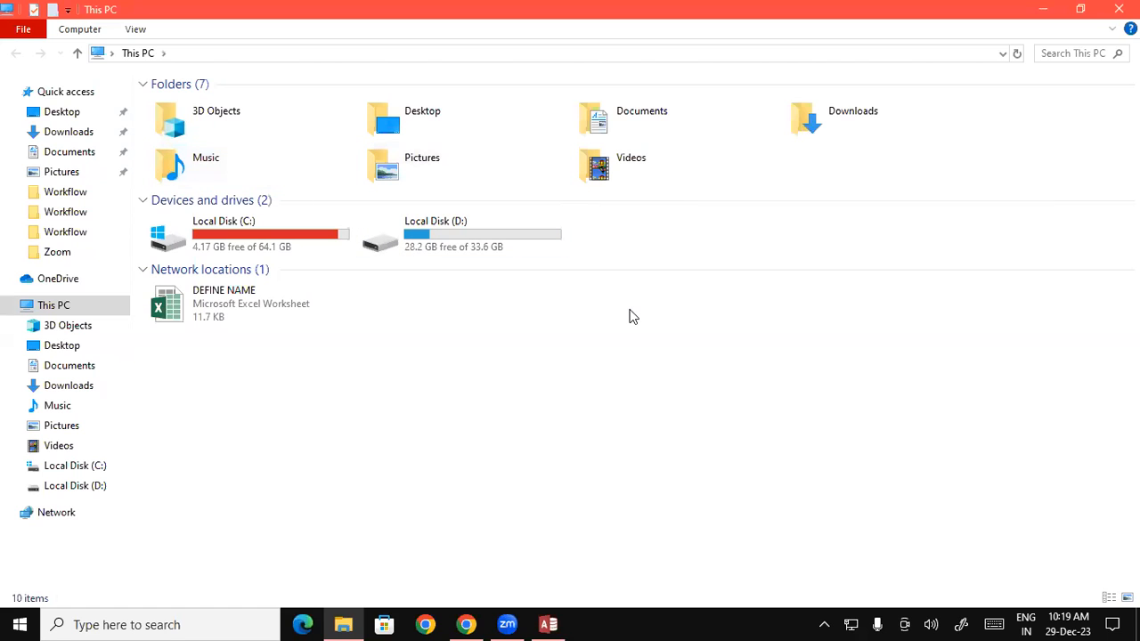
pyautogui.doubleClick(473, 242)
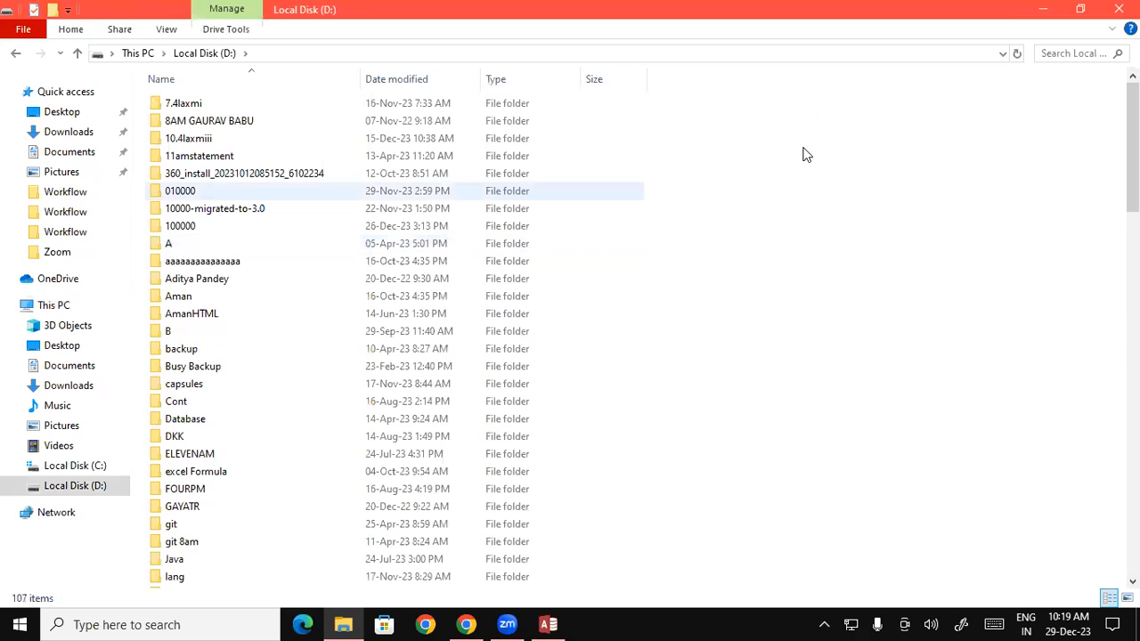
pyautogui.rightClick(877, 145)
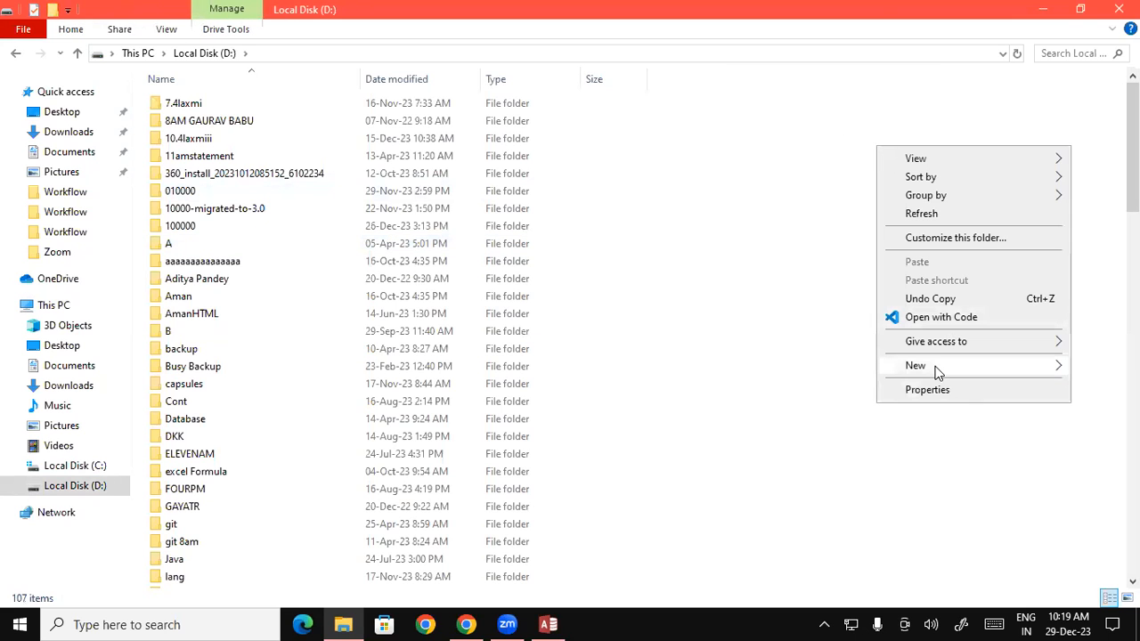
pyautogui.moveTo(935, 371)
pyautogui.click(682, 104)
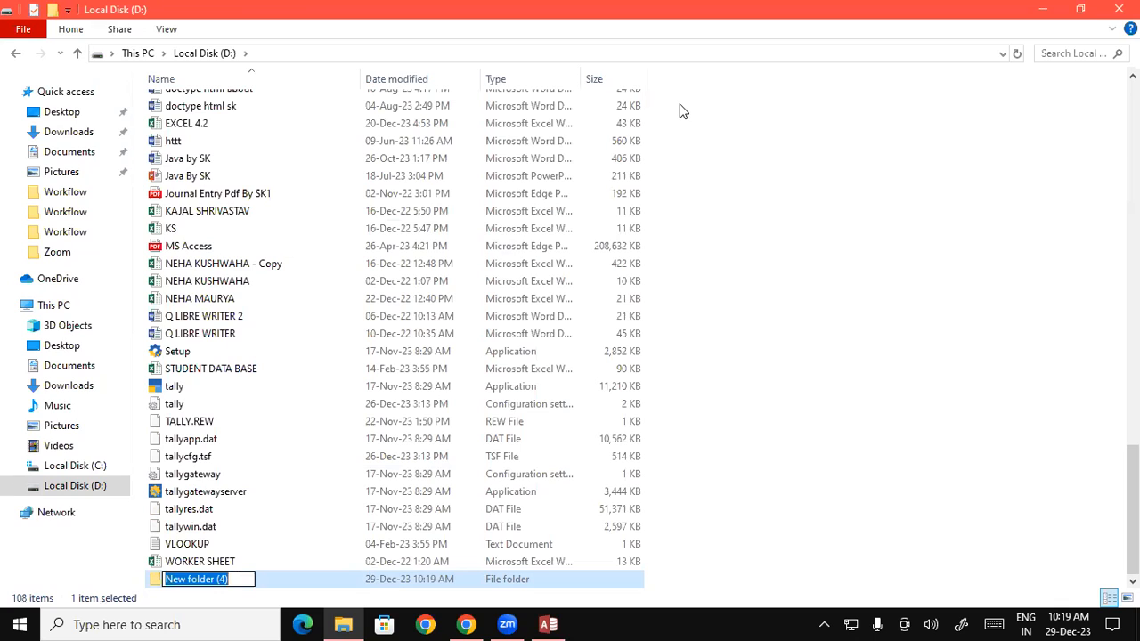
pyautogui.write('Database')
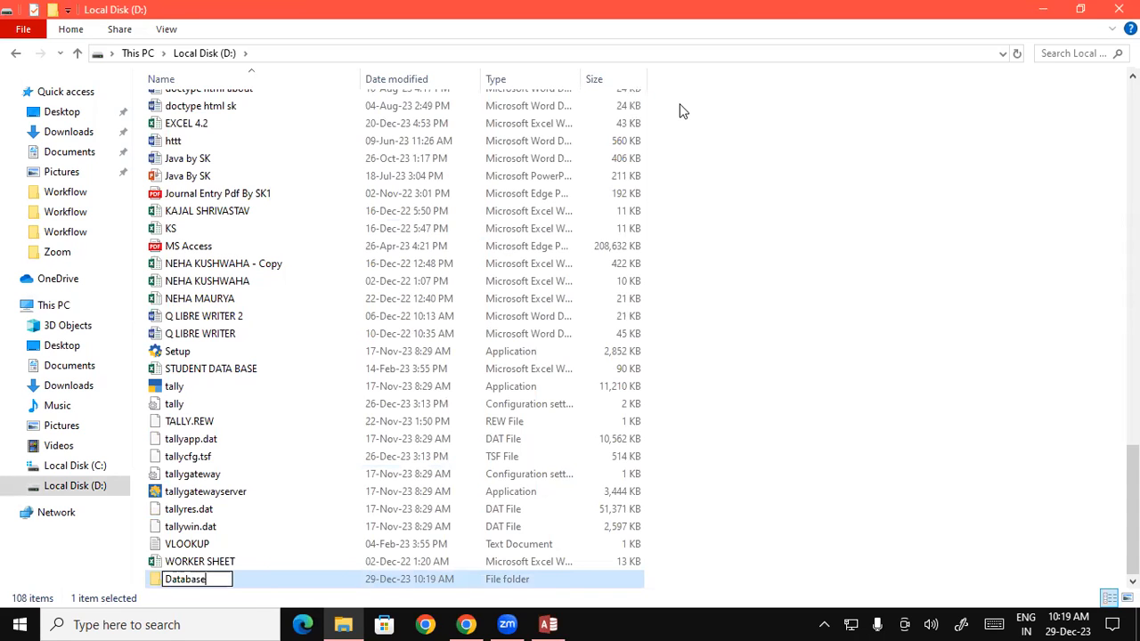
pyautogui.press('Return')
pyautogui.press('Tab')
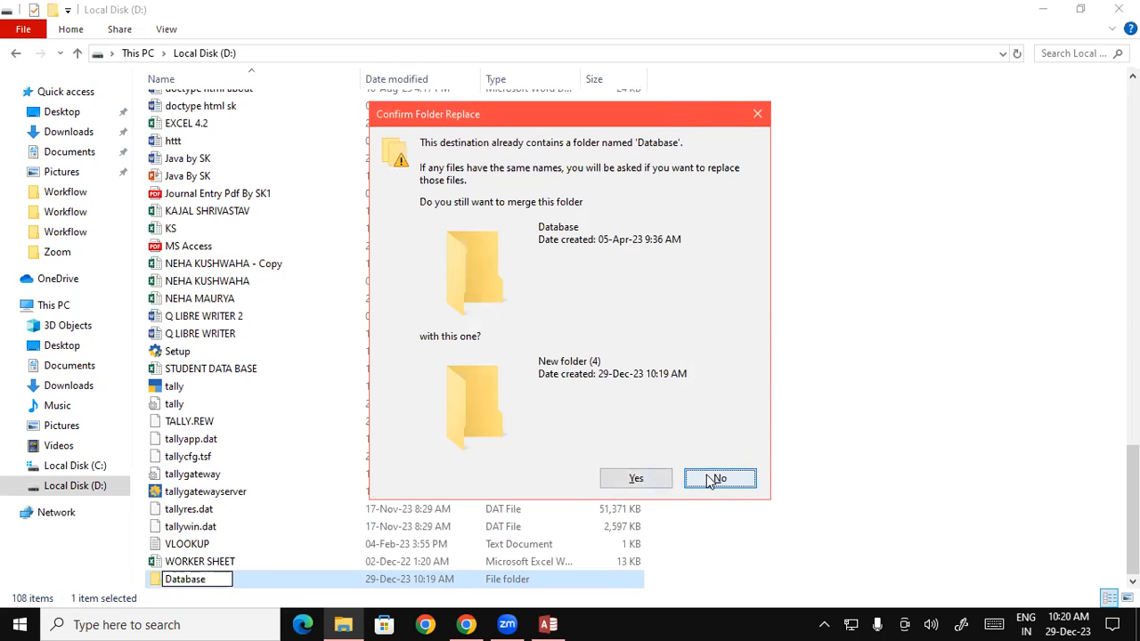
pyautogui.press('Return')
# Step: Rename New folder (4) to 'Student Database' and minimize File Explorer
pyautogui.rightClick(190, 582)
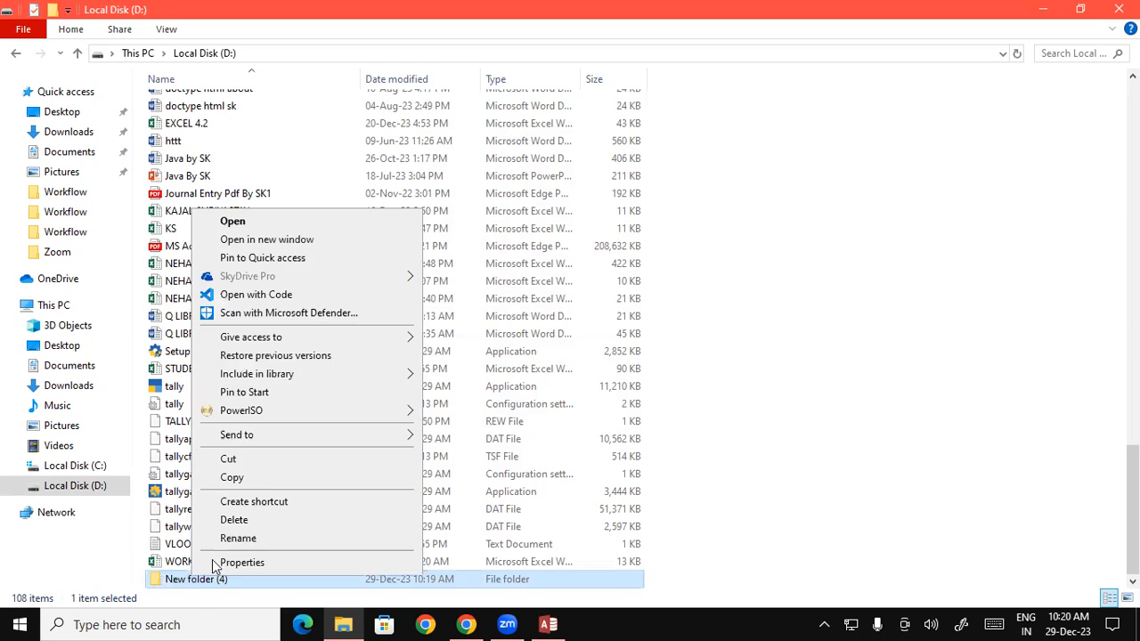
pyautogui.click(237, 538)
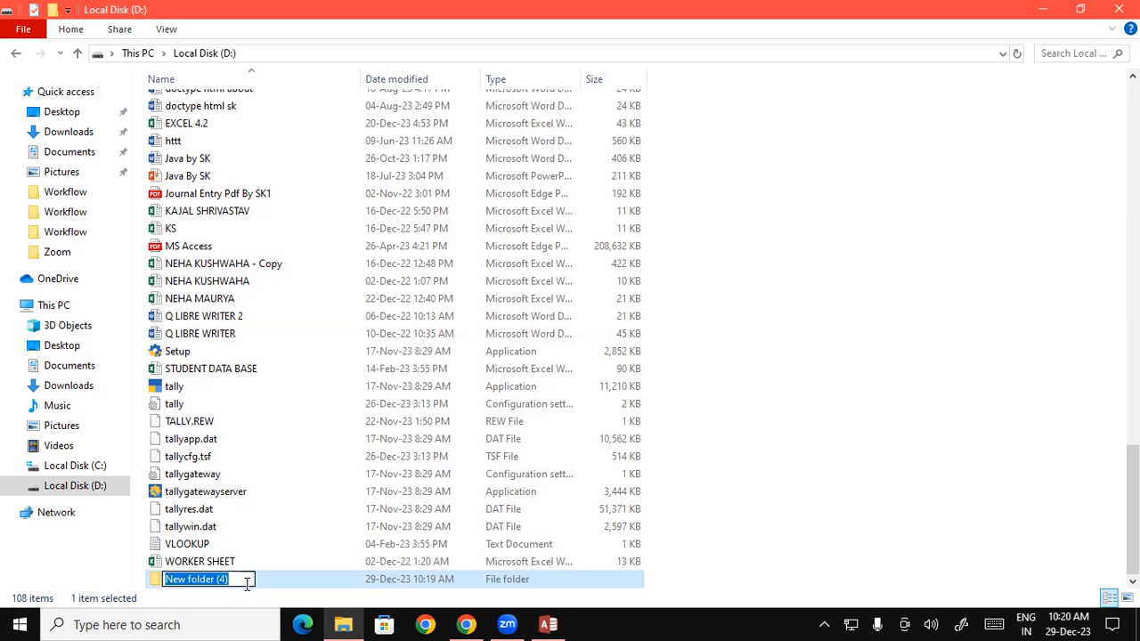
pyautogui.write('Student Dat')
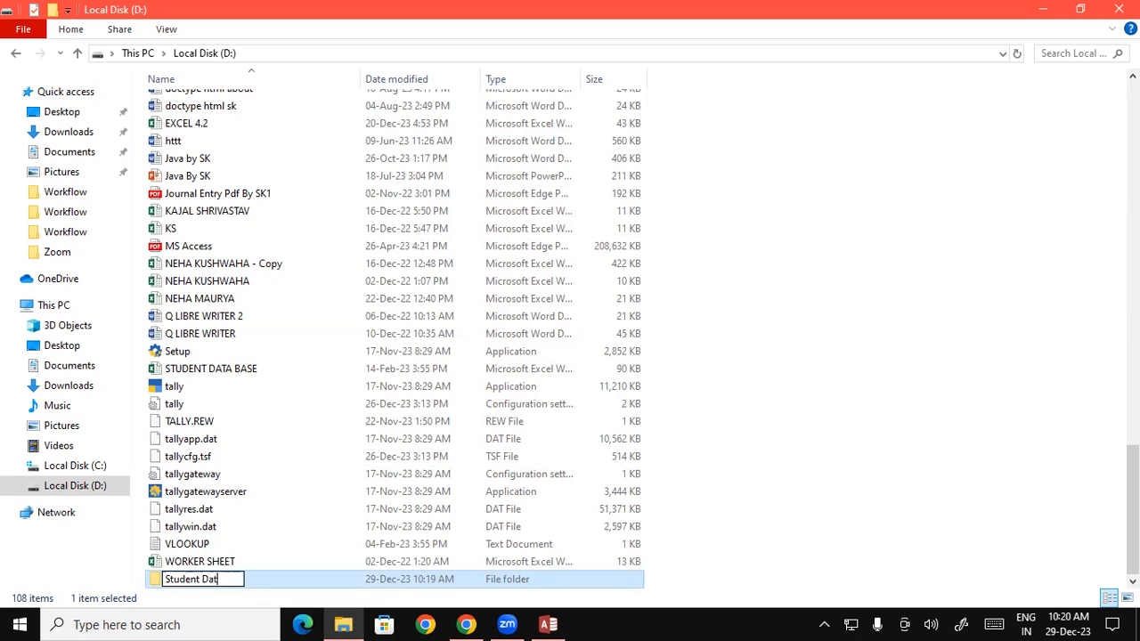
pyautogui.write('abase')
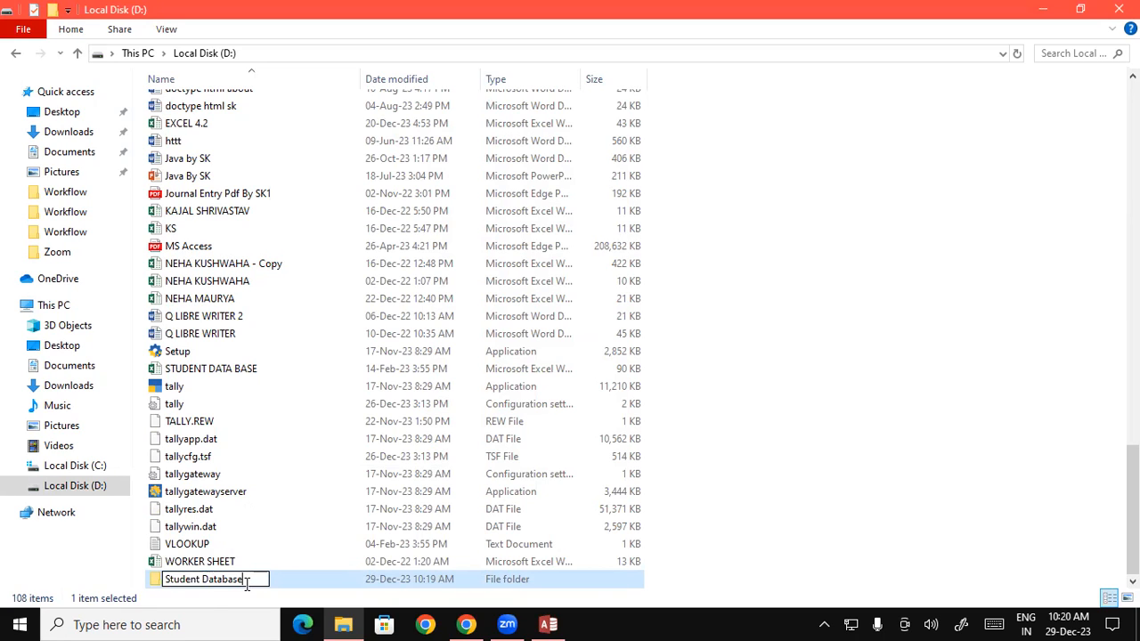
pyautogui.press('Return')
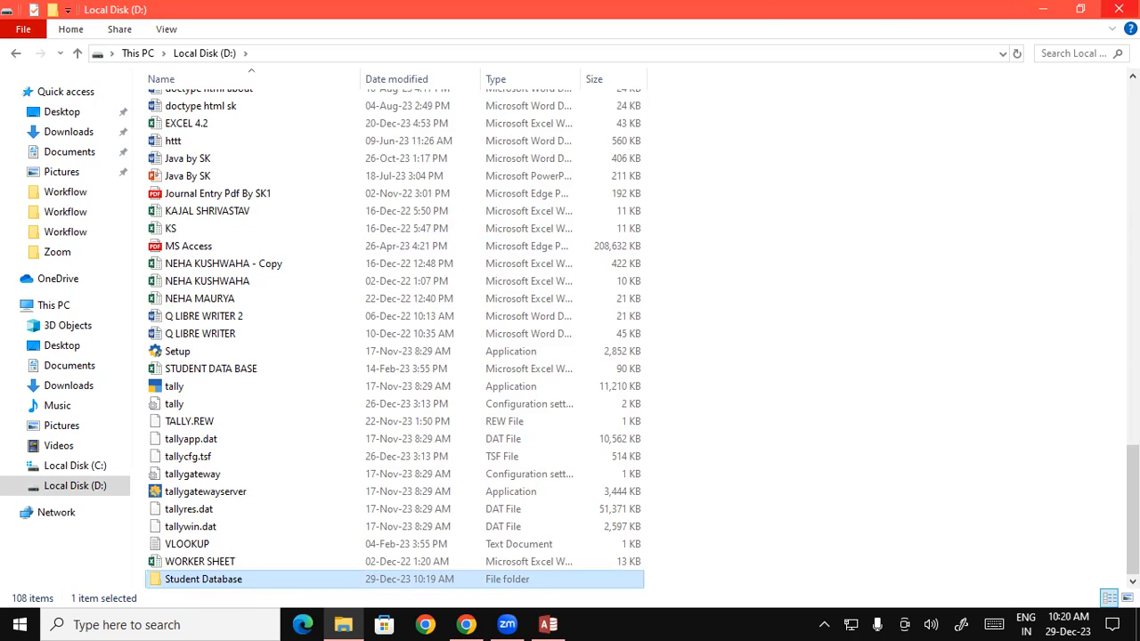
pyautogui.click(1118, 9)
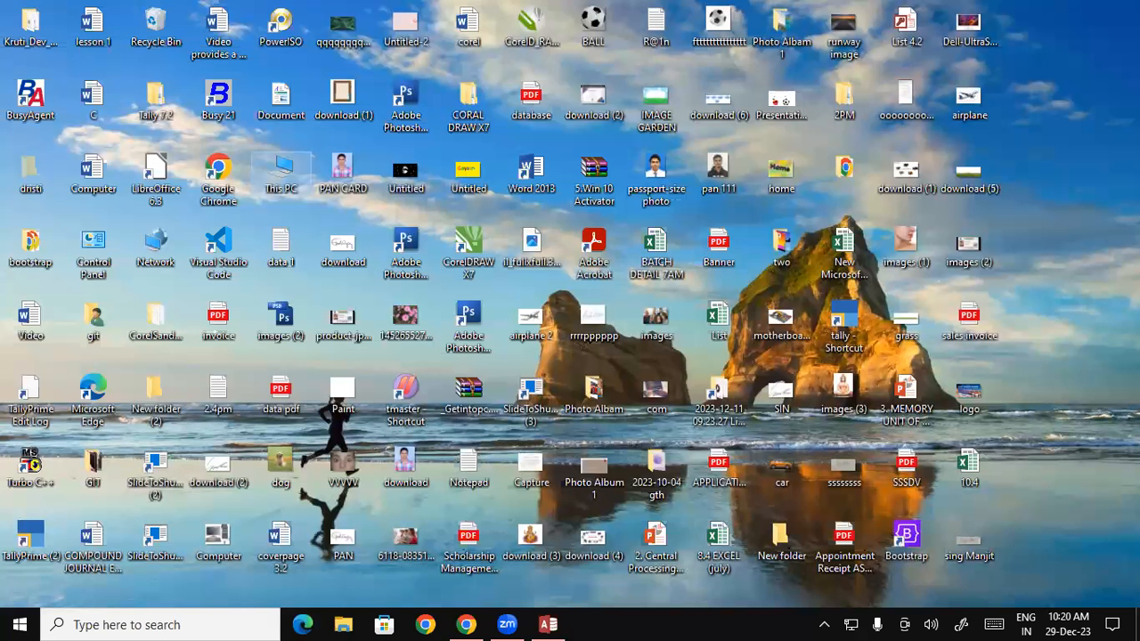
# Step: Bring back the Access Blank desktop database dialog and select its File Name box
pyautogui.click(548, 624)
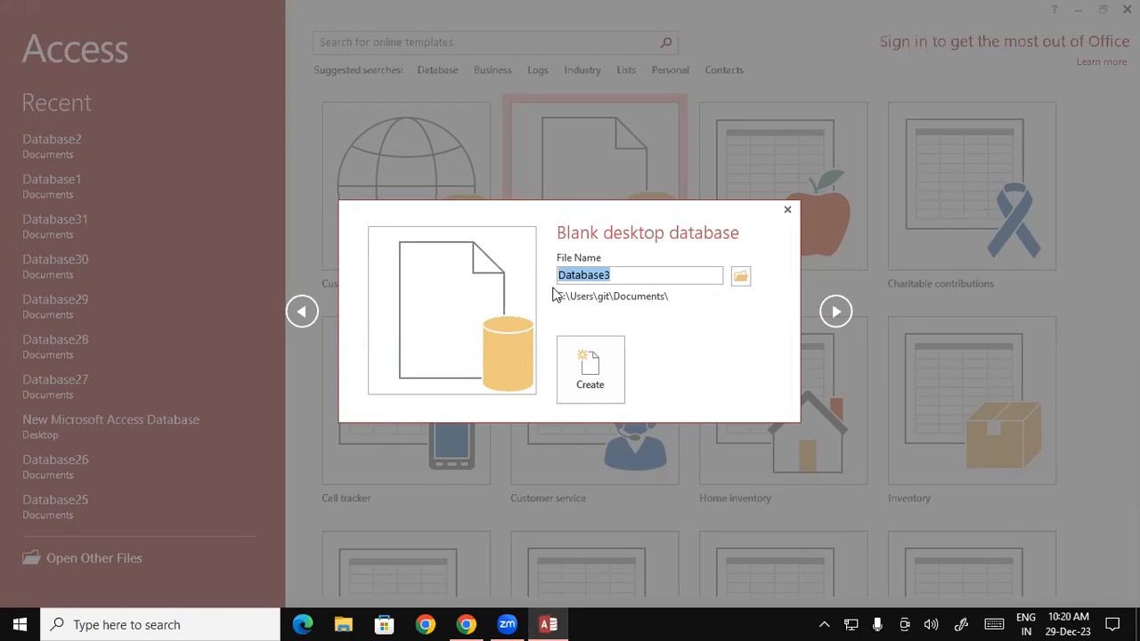
pyautogui.click(629, 276)
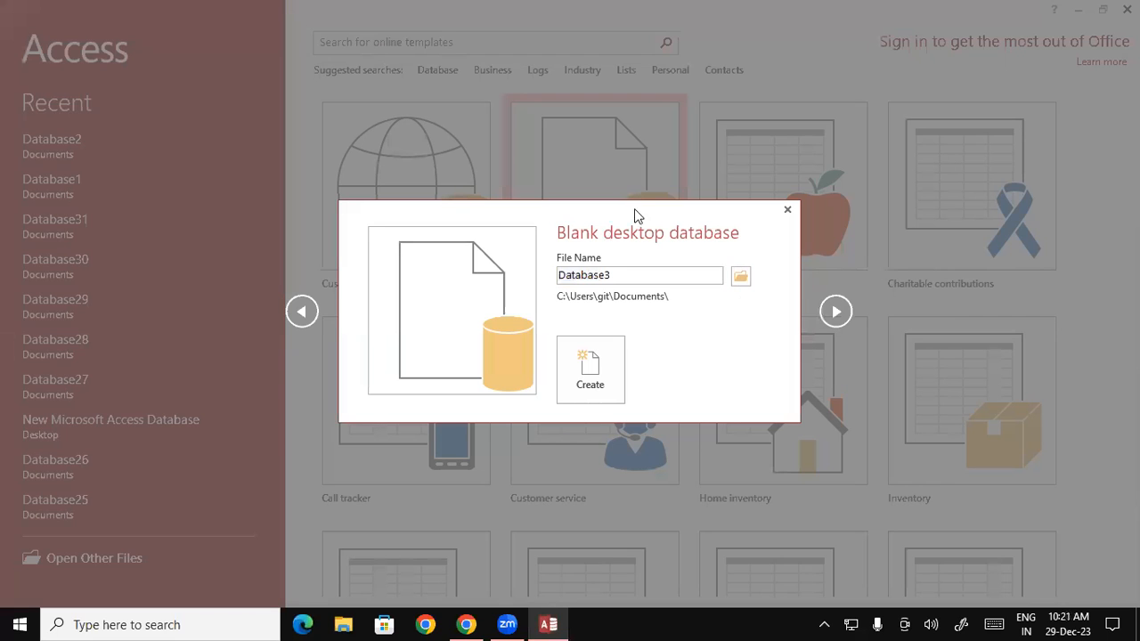
# Step: Set the new database's name to 'Student Database' in the D:\Student Database folder
pyautogui.click(741, 277)
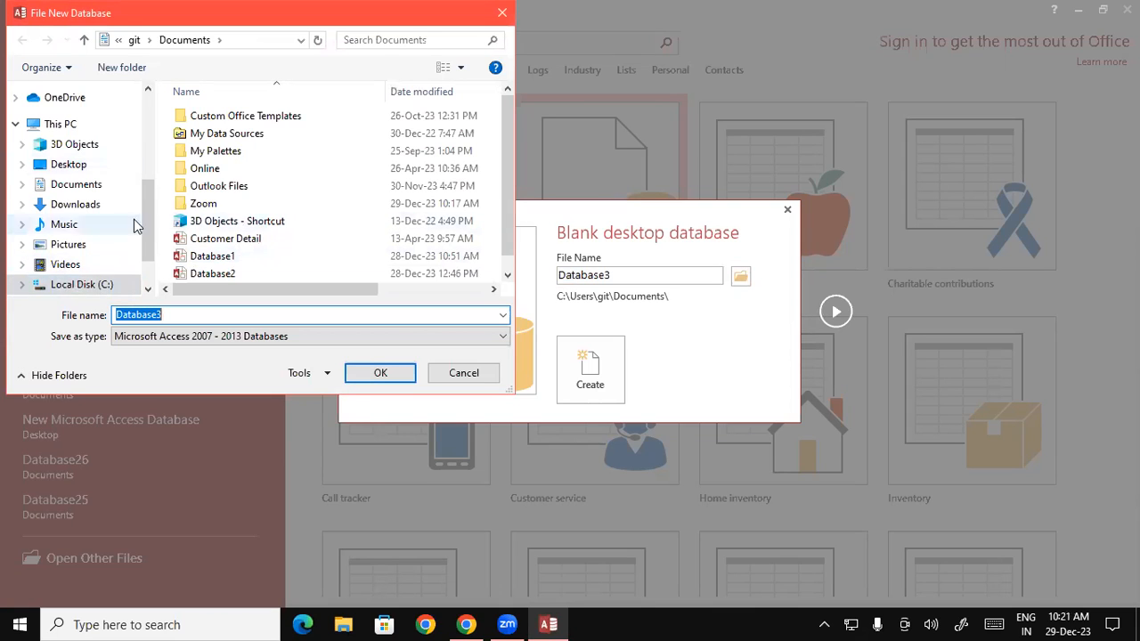
pyautogui.scroll(-1, 146, 219)
pyautogui.click(103, 253)
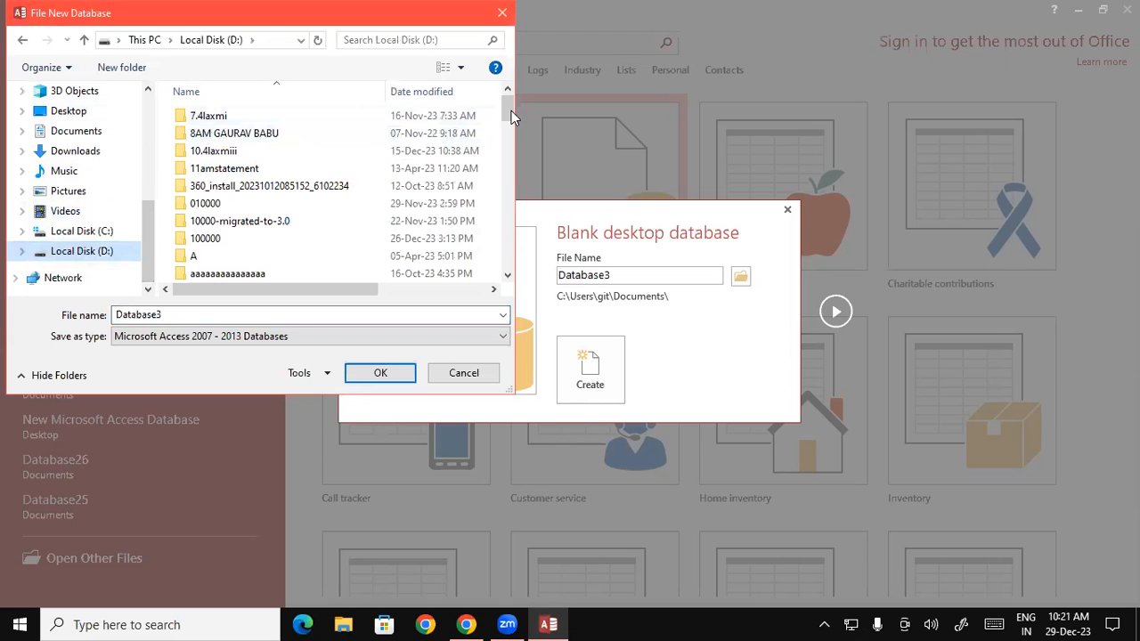
pyautogui.moveTo(504, 124); pyautogui.dragTo(486, 221)
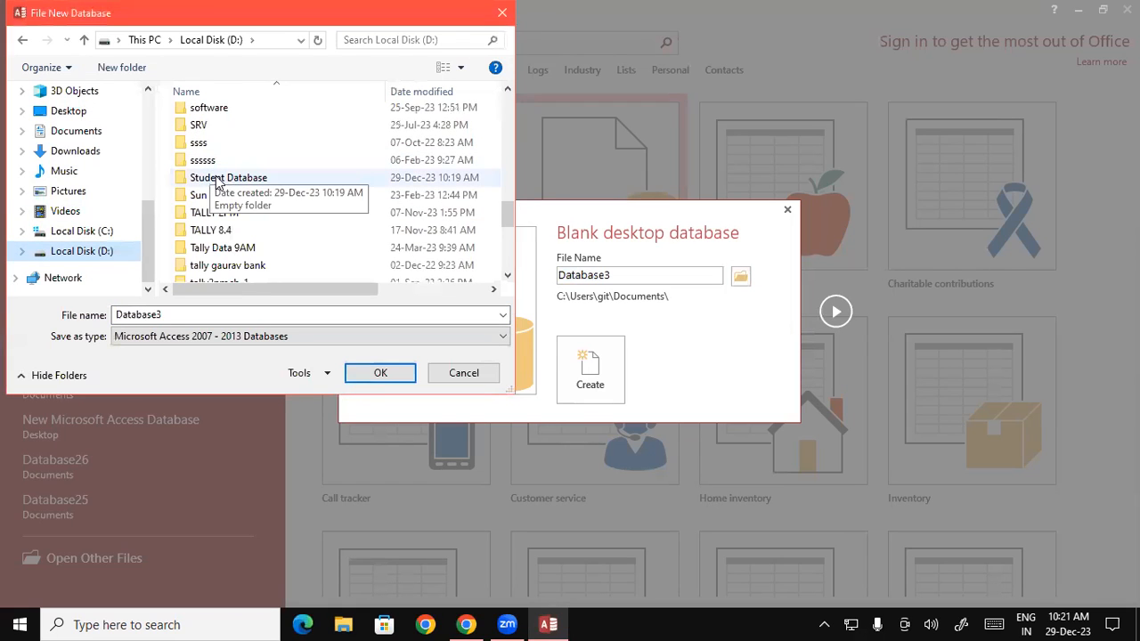
pyautogui.click(255, 179)
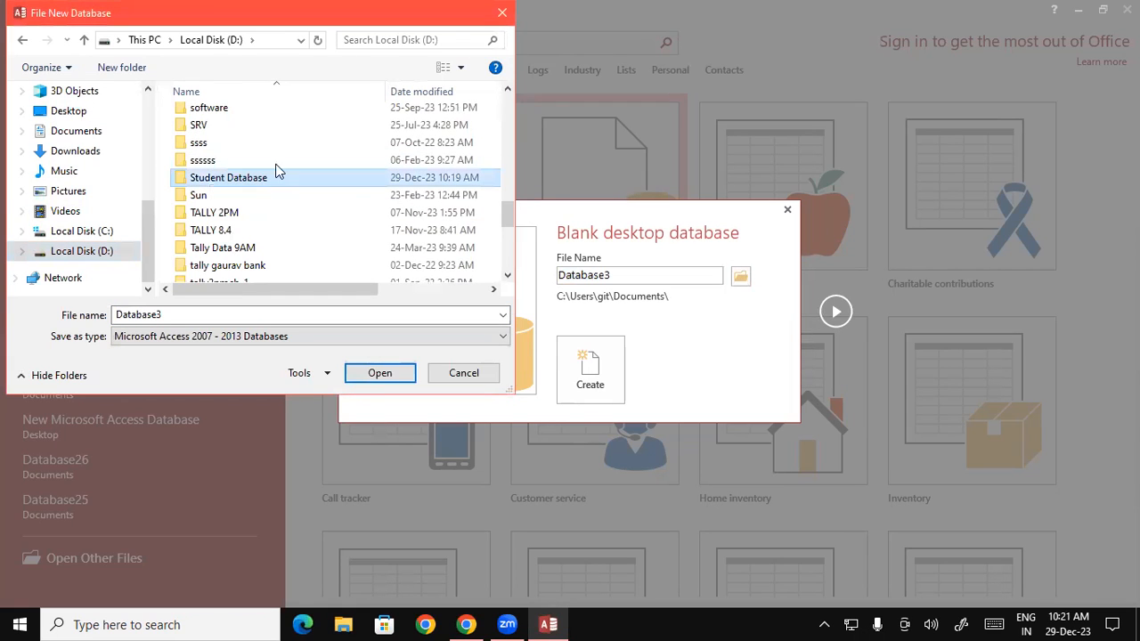
pyautogui.click(380, 374)
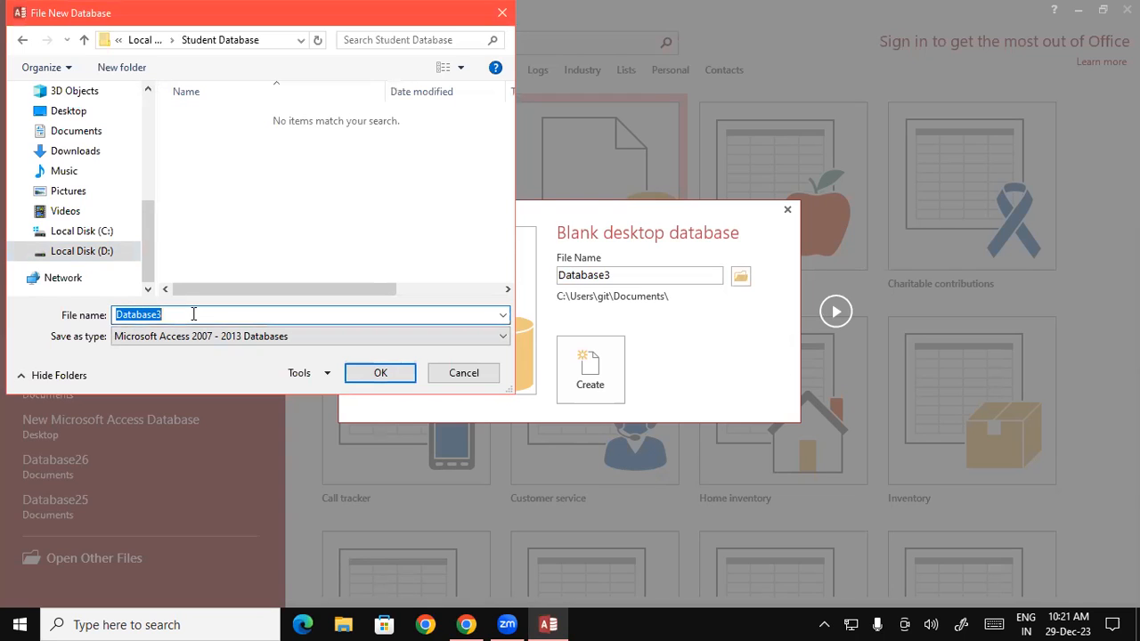
pyautogui.press('BackSpace')
pyautogui.write('Student Database')
pyautogui.click(378, 374)
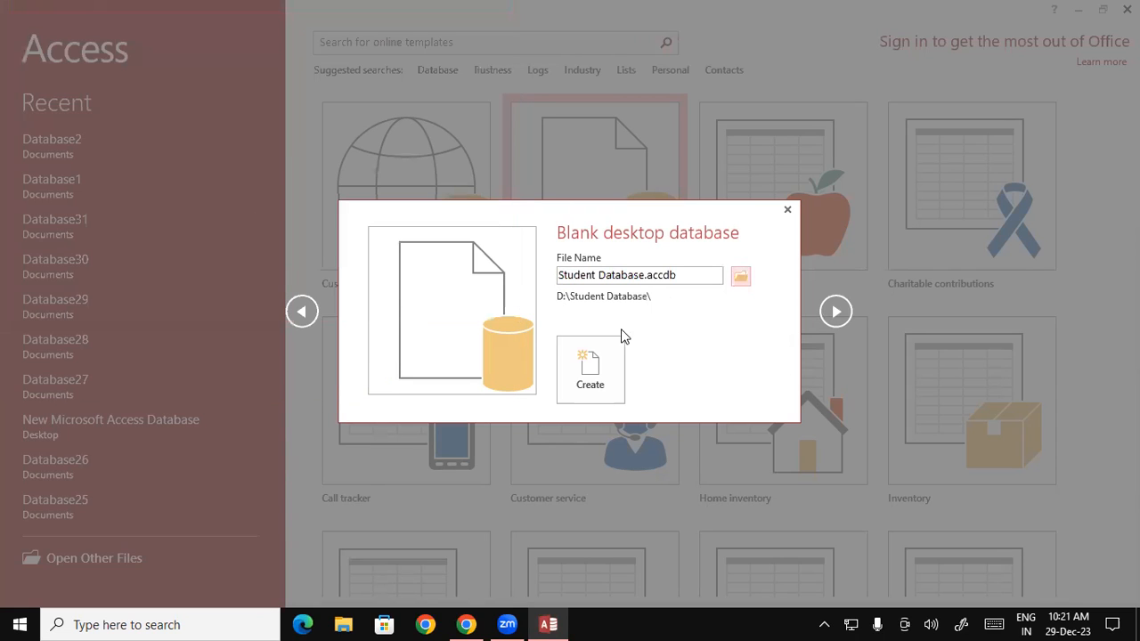
# Step: Create Student Database.accdb, opening an empty Table1 in Datasheet view
pyautogui.click(590, 370)
pyautogui.click(586, 370)
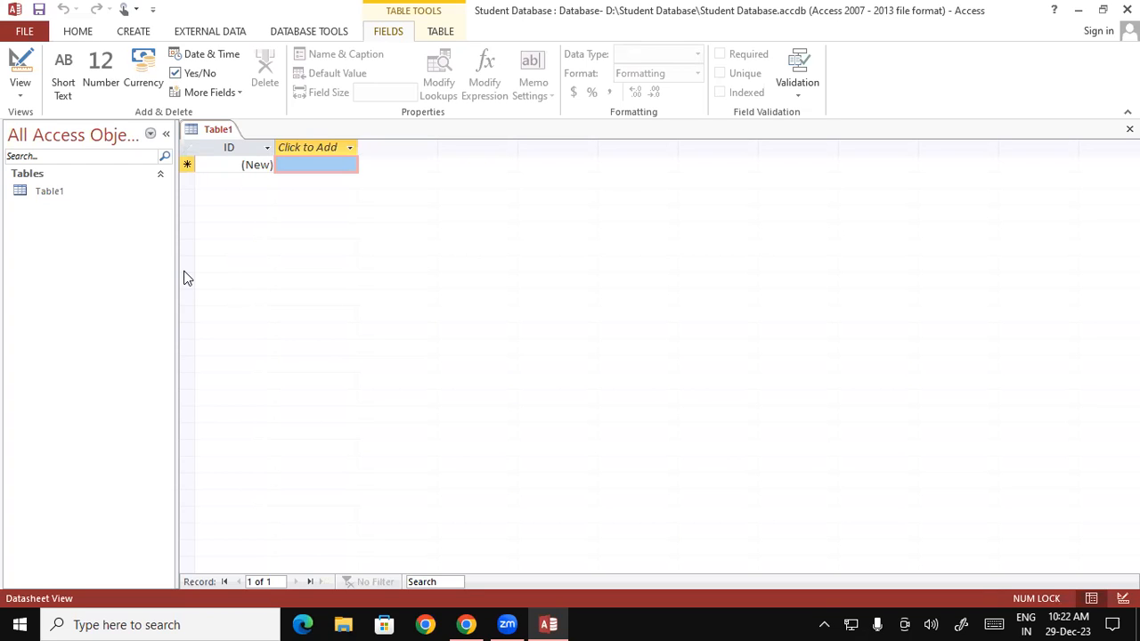
# Step: Switch Table1 to Design View, saving the table as Table1
pyautogui.click(21, 100)
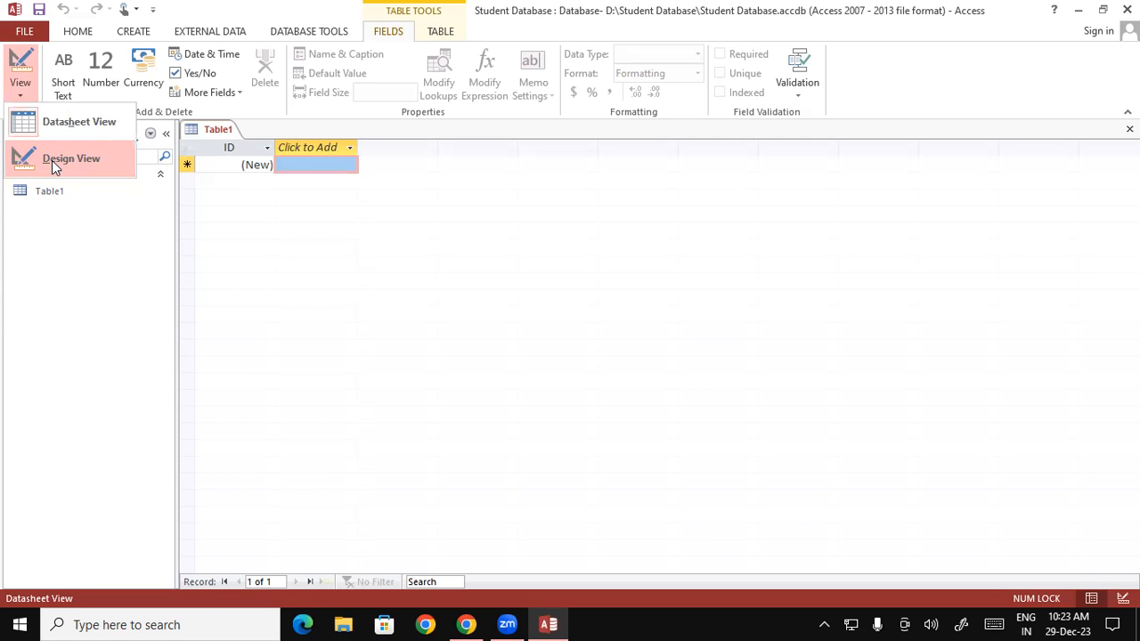
pyautogui.click(95, 165)
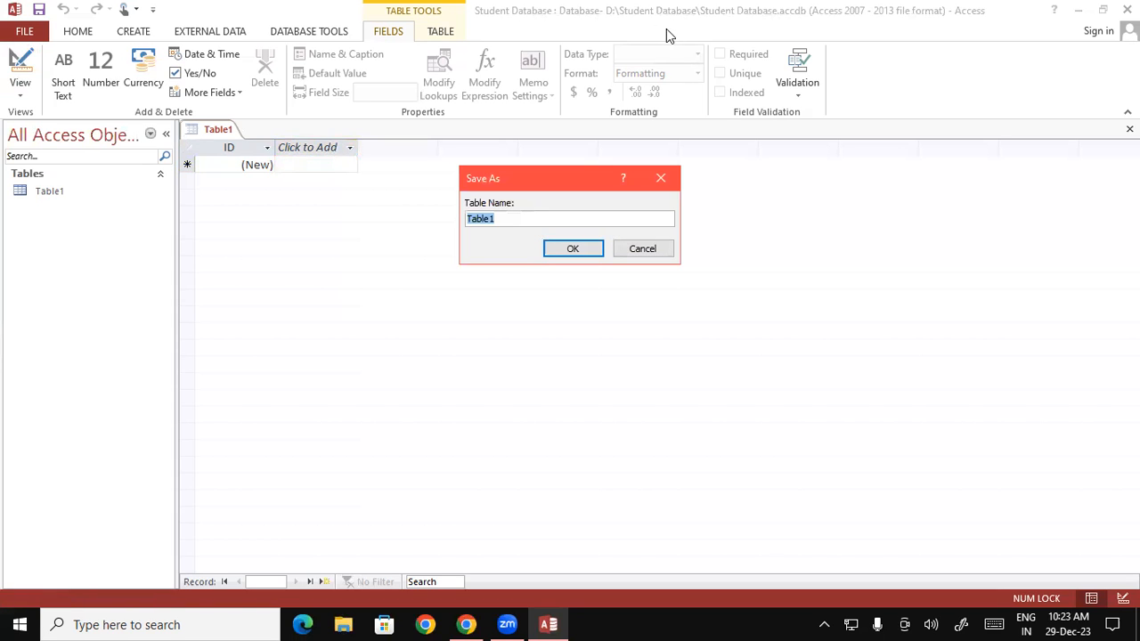
pyautogui.click(552, 249)
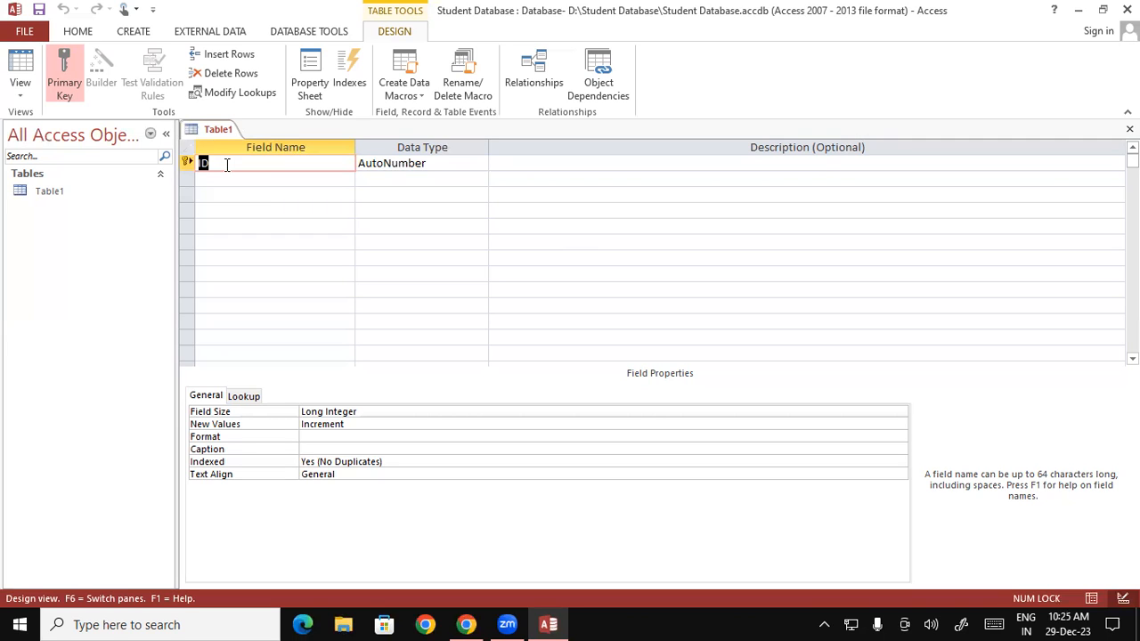
# Step: Name the field 'Reg No' and set its data type to Number
pyautogui.write('Reg')
pyautogui.press('BackSpace')
pyautogui.write('g No')
pyautogui.press('Tab')
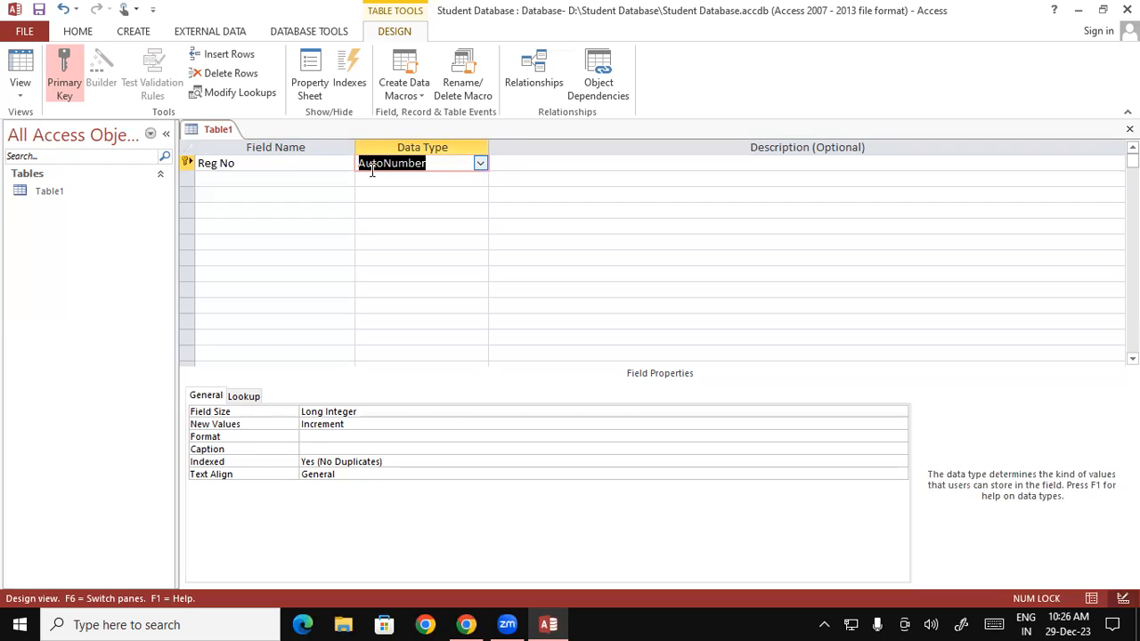
pyautogui.write('n')
pyautogui.click(480, 165)
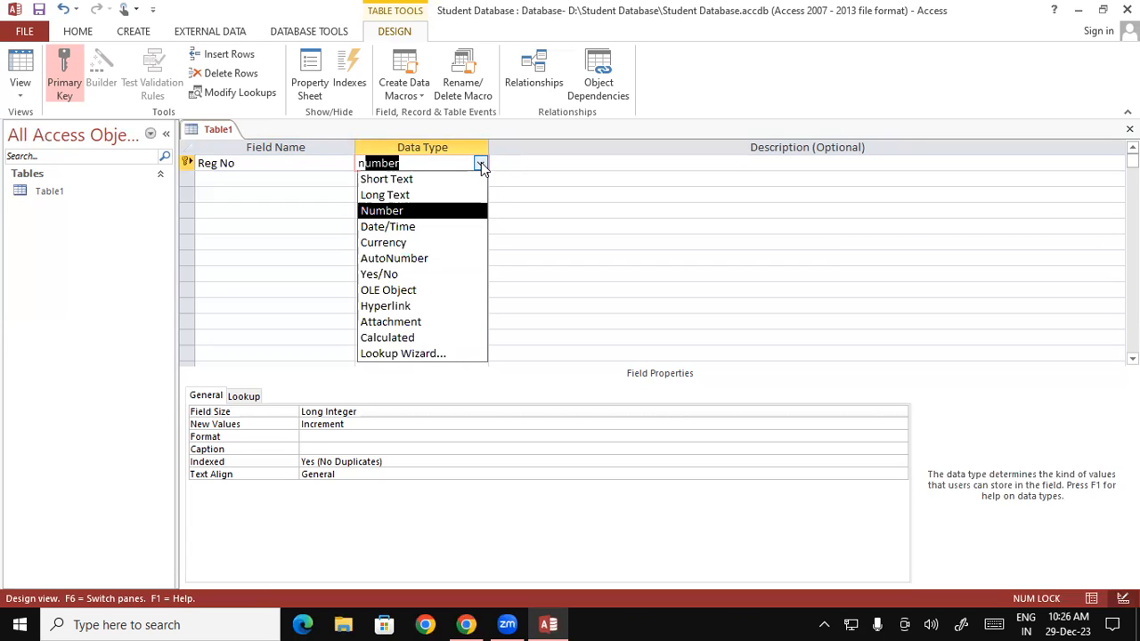
pyautogui.press('Tab')
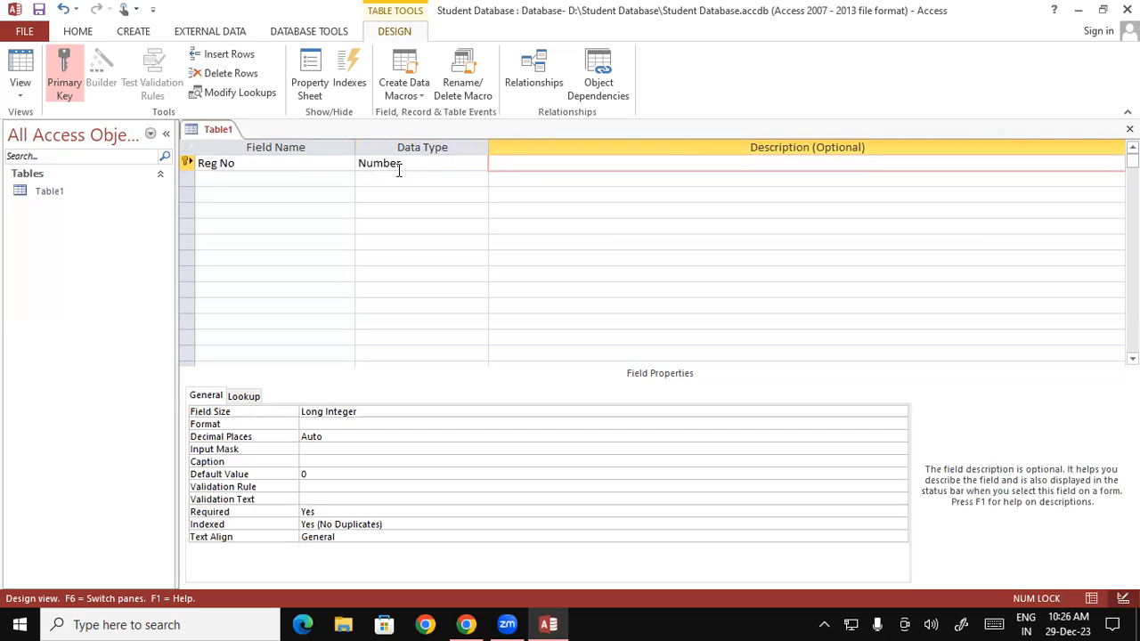
pyautogui.press('Tab')
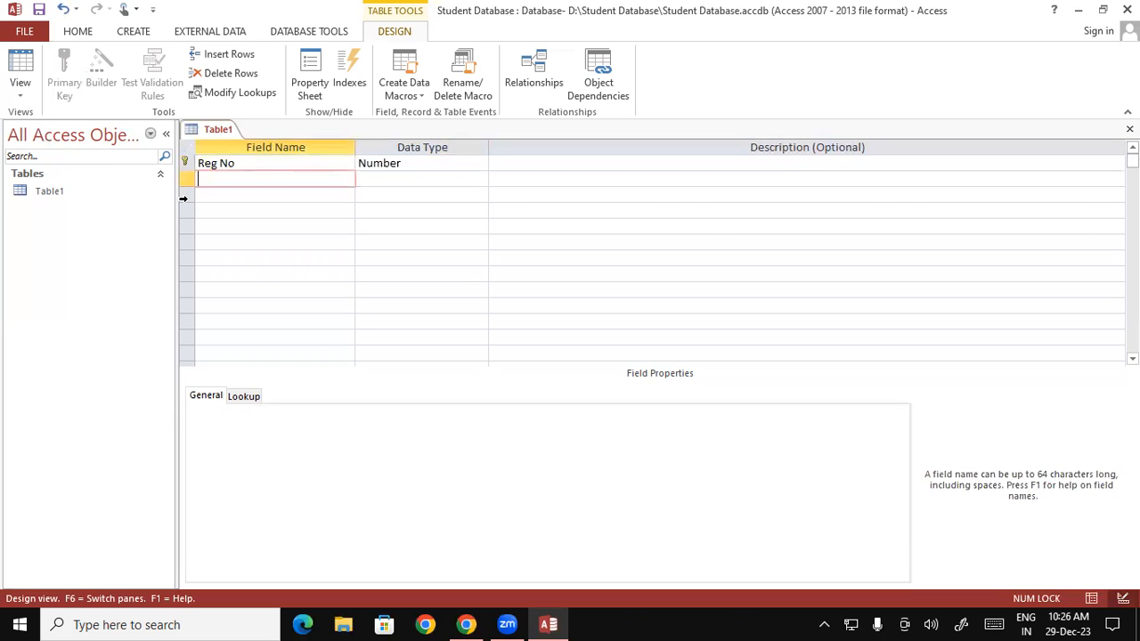
# Step: Add Student Name and Address as Short Text fields, then begin the Course field
pyautogui.write('Student Name')
pyautogui.press('Tab')
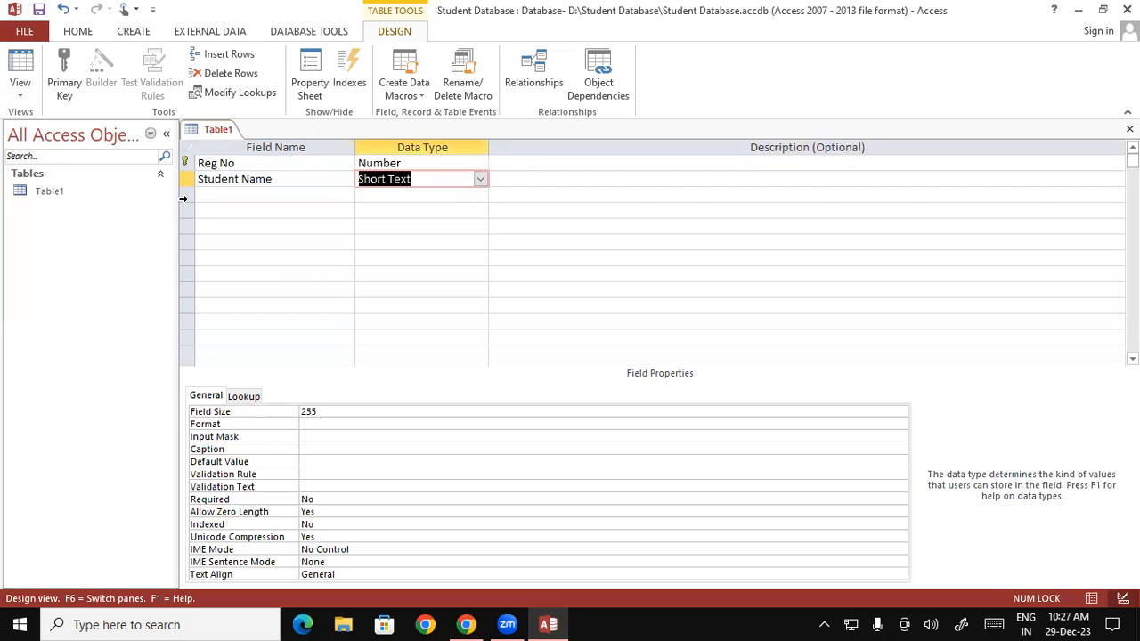
pyautogui.press('Tab')
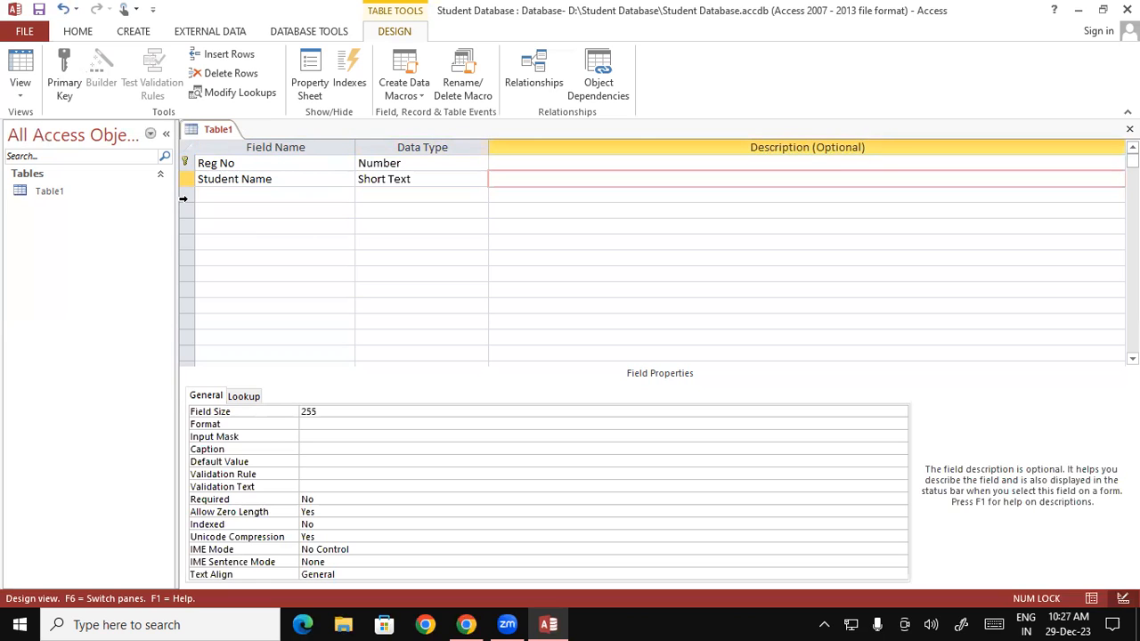
pyautogui.press('Tab')
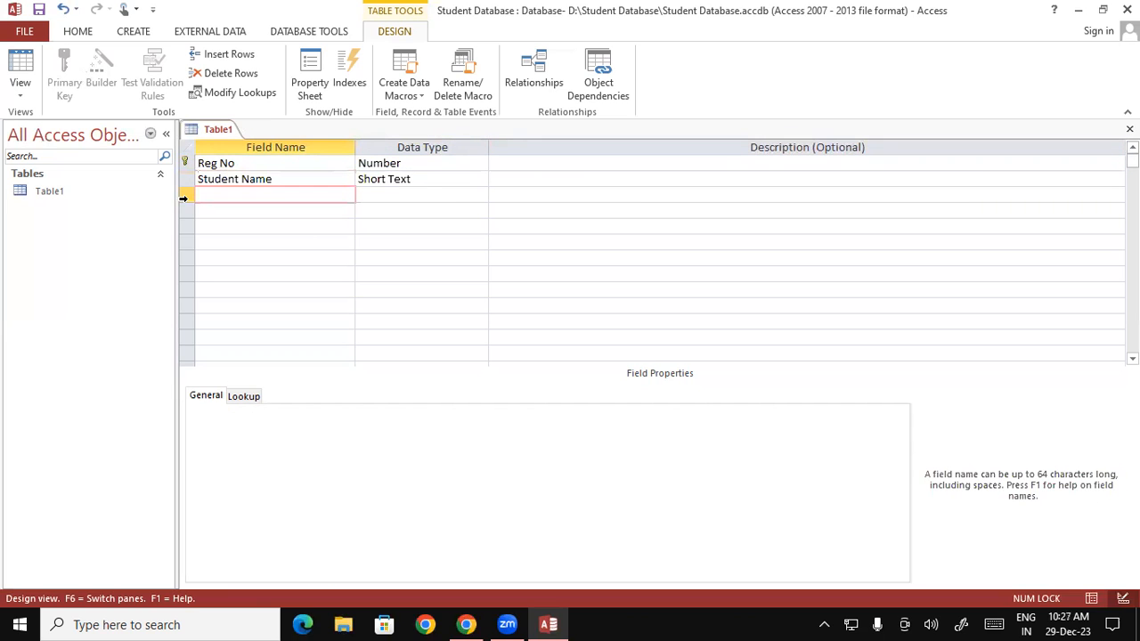
pyautogui.write('ddress')
pyautogui.press('Tab')
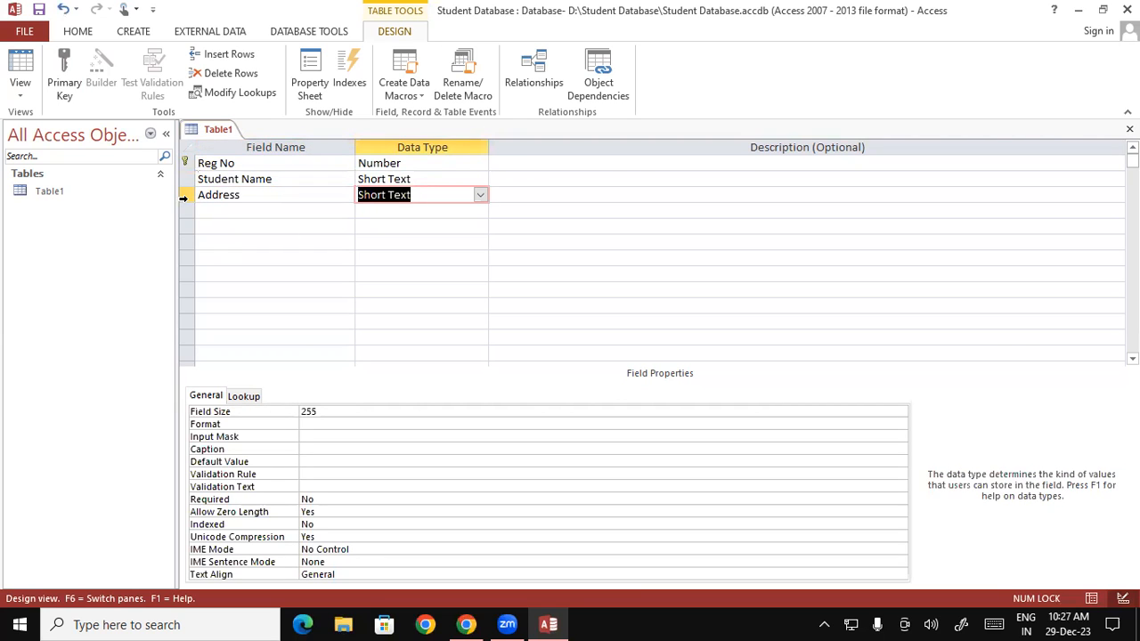
pyautogui.press('Tab')
pyautogui.press('Tab')
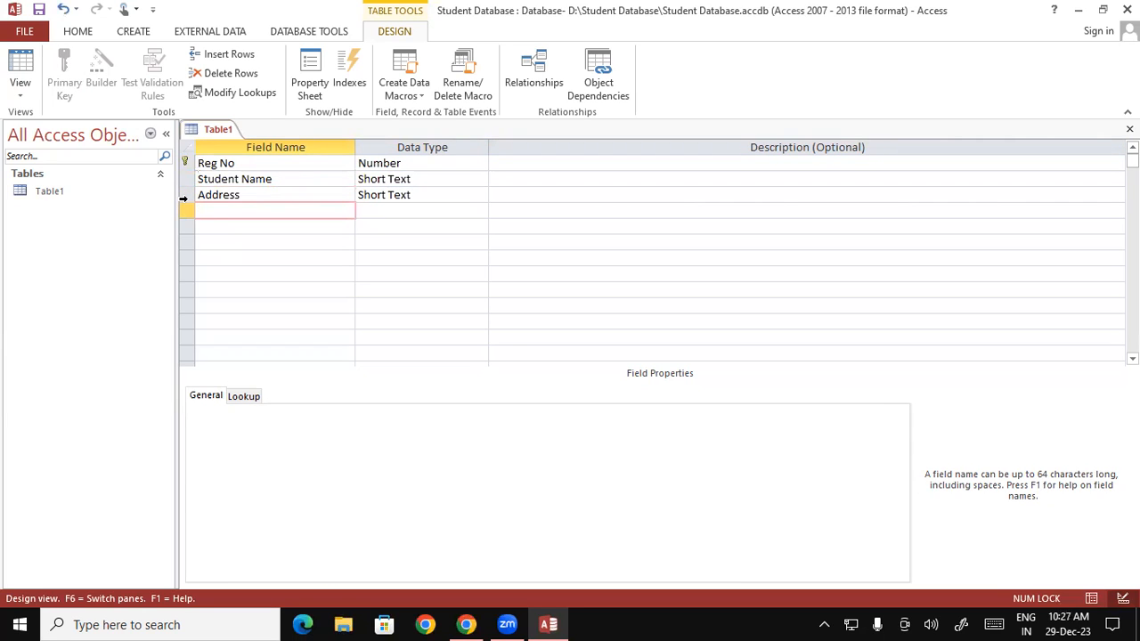
pyautogui.write('Course')
# Step: Correct the Course field name and leave its data type as Short Text
pyautogui.press('Tab')
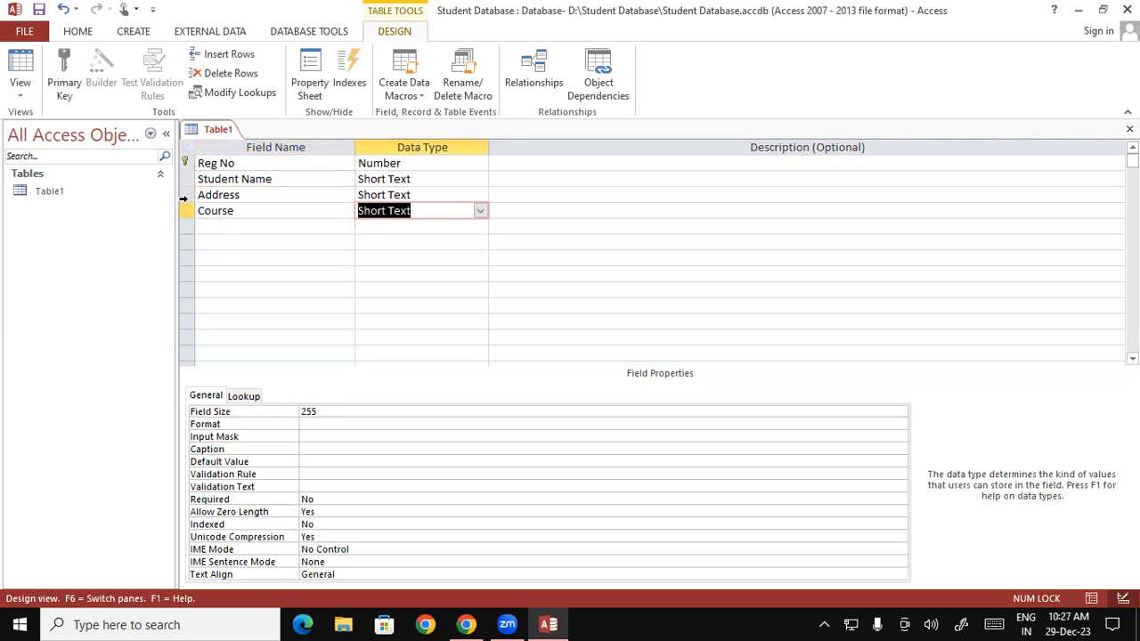
pyautogui.press('Tab')
pyautogui.press('Tab')
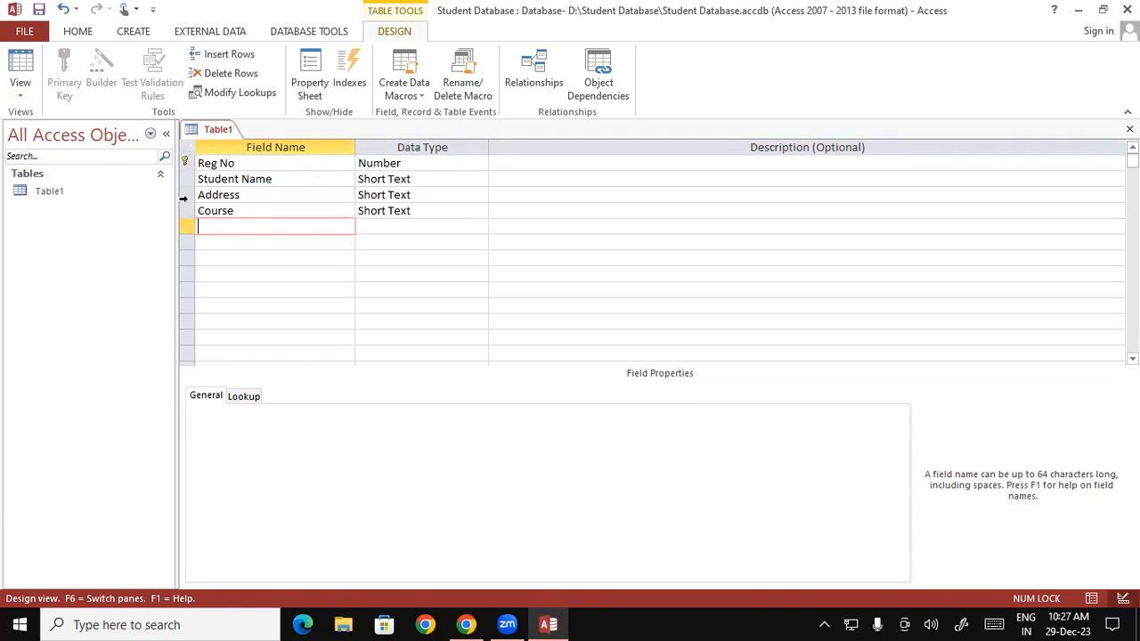
# Step: Add Fee and Paid Amount fields, both with the Number data type
pyautogui.write('Fee')
pyautogui.press('Tab')
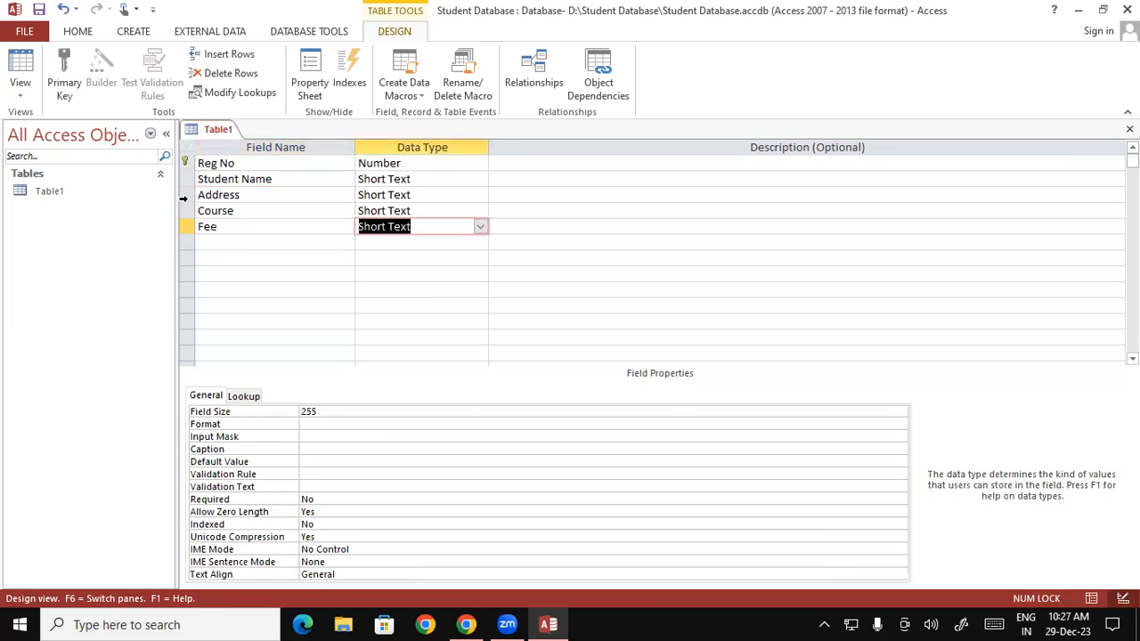
pyautogui.write('N')
pyautogui.press('Tab')
pyautogui.press('Tab')
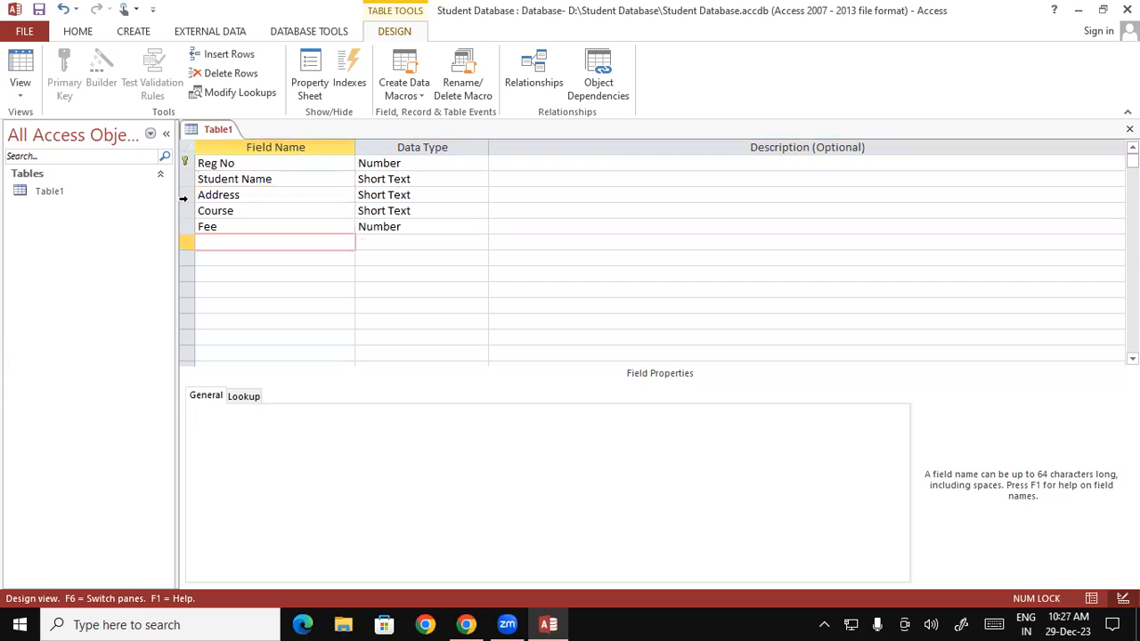
pyautogui.write('Paid Amount')
pyautogui.press('Tab')
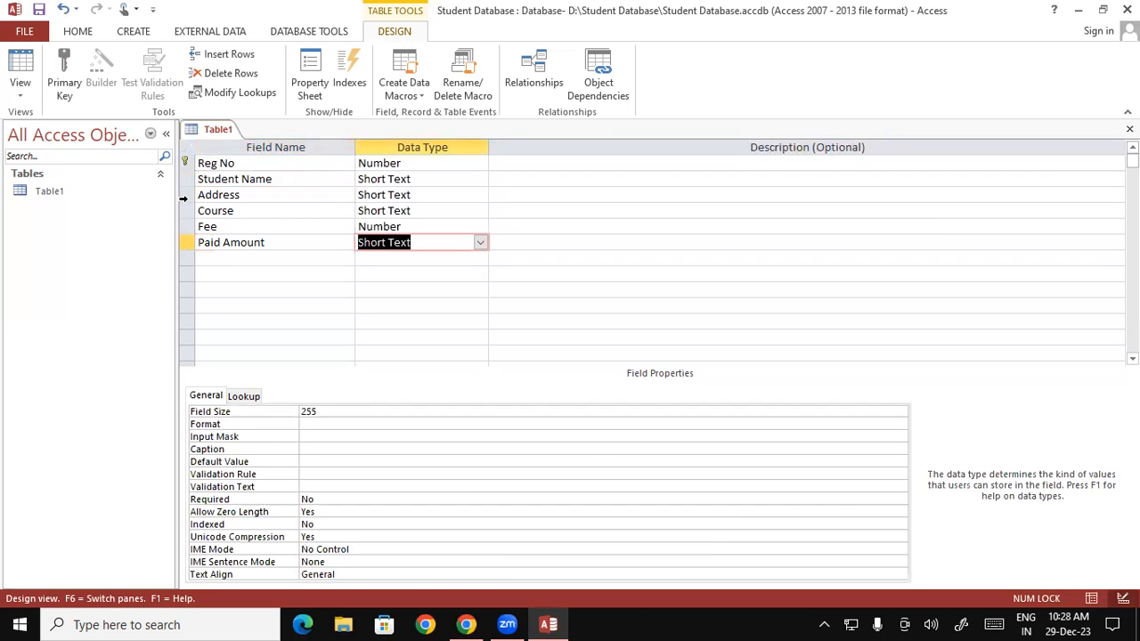
pyautogui.write('n')
pyautogui.press('Tab')
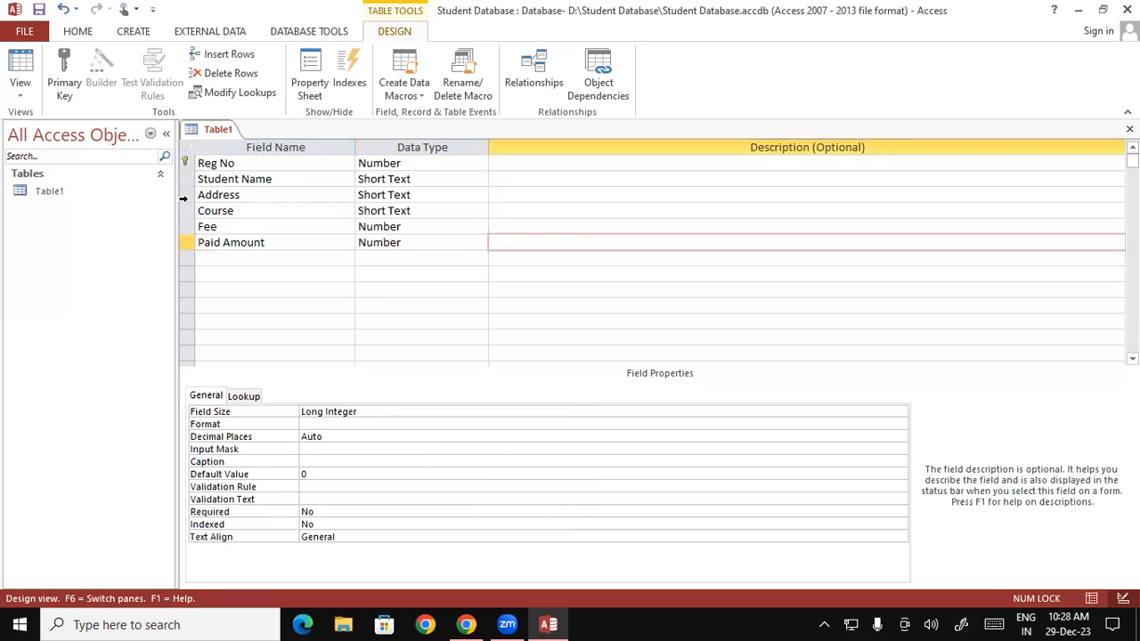
# Step: Add a Due Amount Number field and enter Mobile No as the next field name
pyautogui.press('Tab')
pyautogui.write('Due Amount')
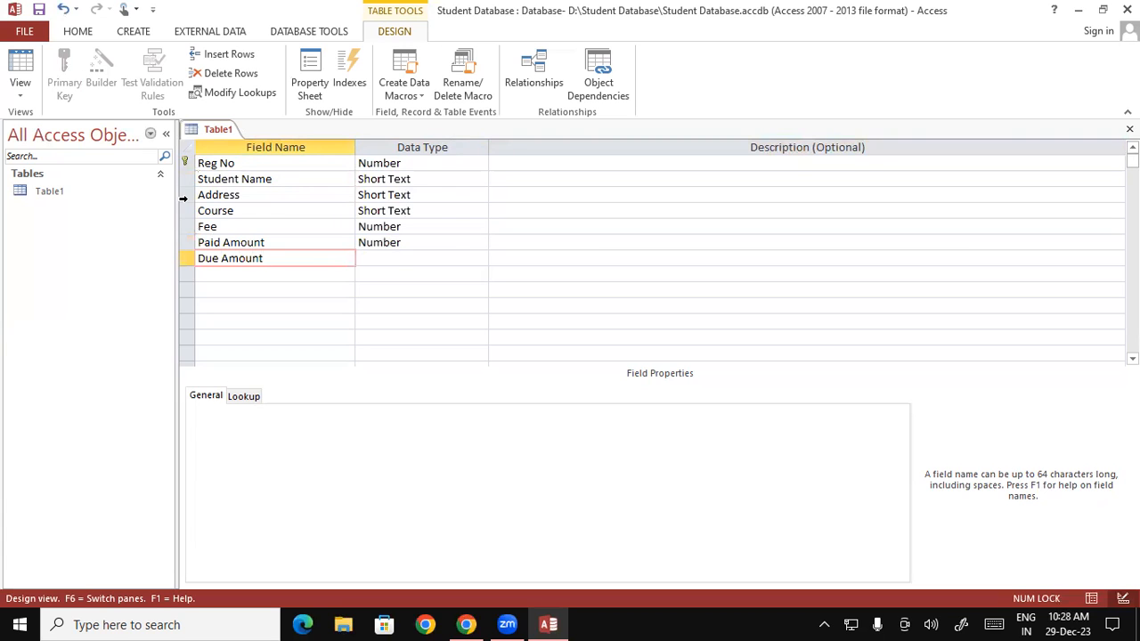
pyautogui.press('Tab')
pyautogui.write('n')
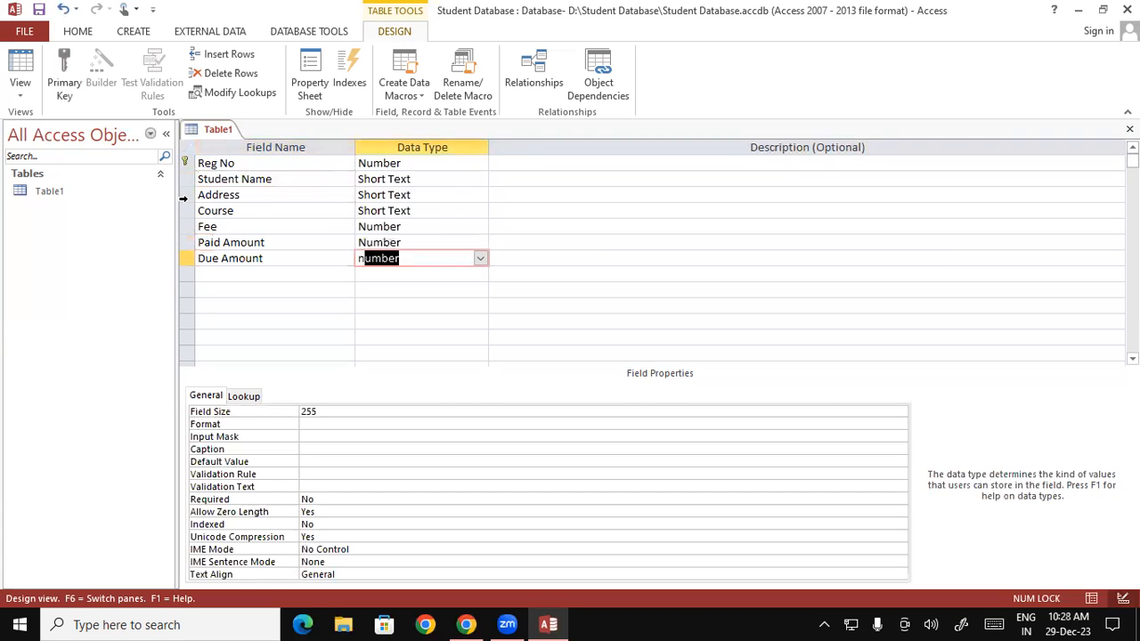
pyautogui.press('Tab')
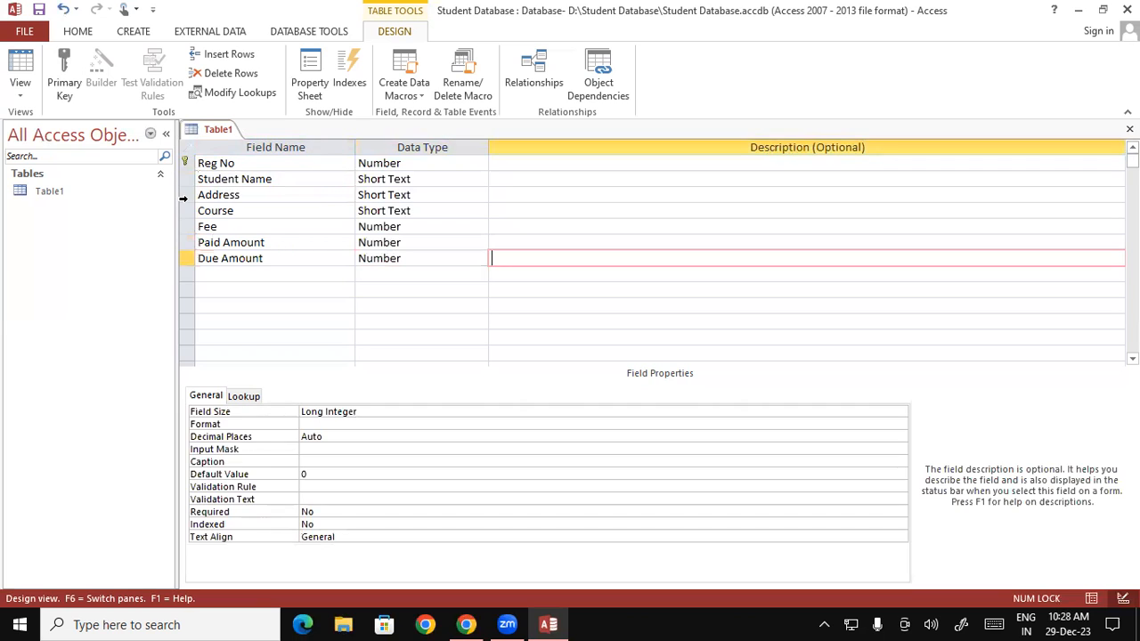
pyautogui.press('Tab')
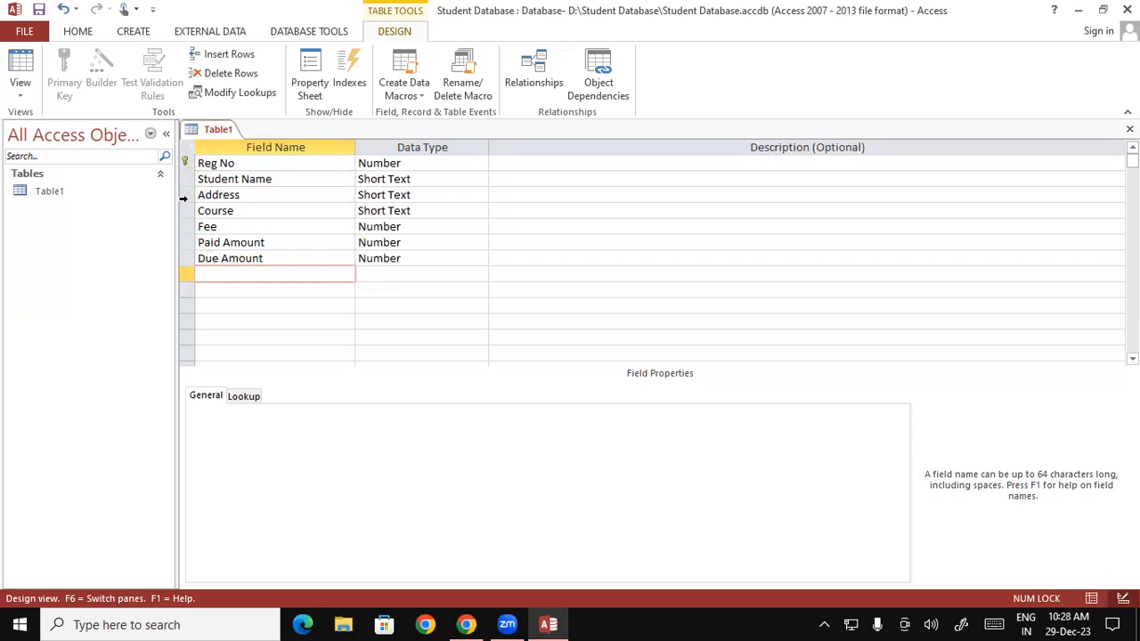
pyautogui.write('Mobile No')
# Step: Move to Mobile No's Data Type cell, keeping the default Short Text
pyautogui.press('Tab')
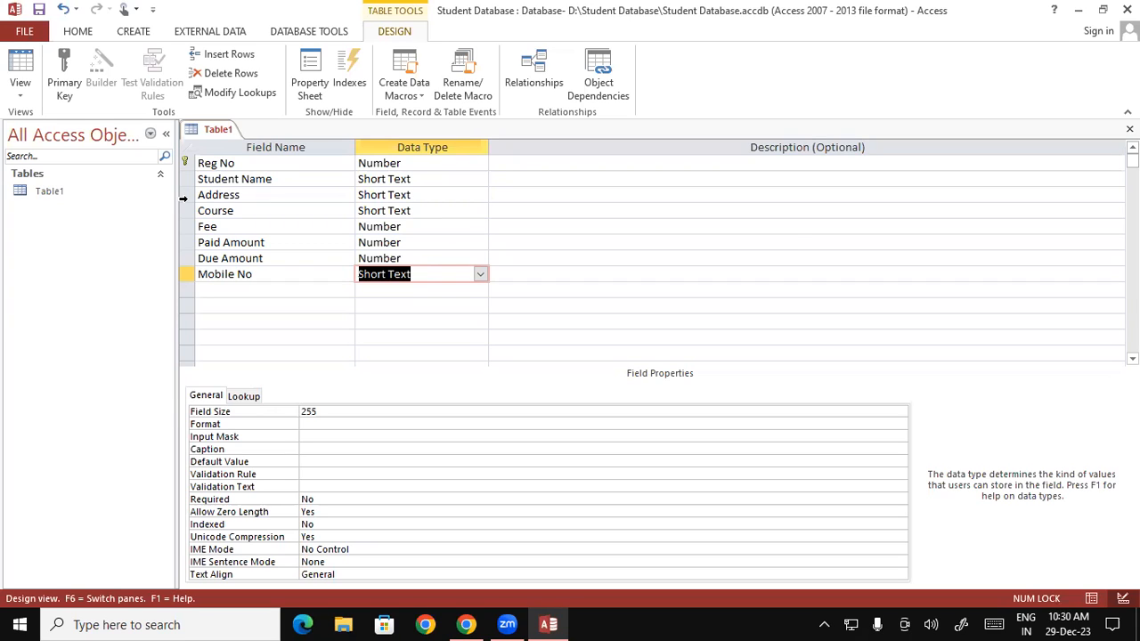
# Step: Add an Email ID field with the Hyperlink data type, then a Photo field below it
pyautogui.press('Tab')
pyautogui.press('Tab')
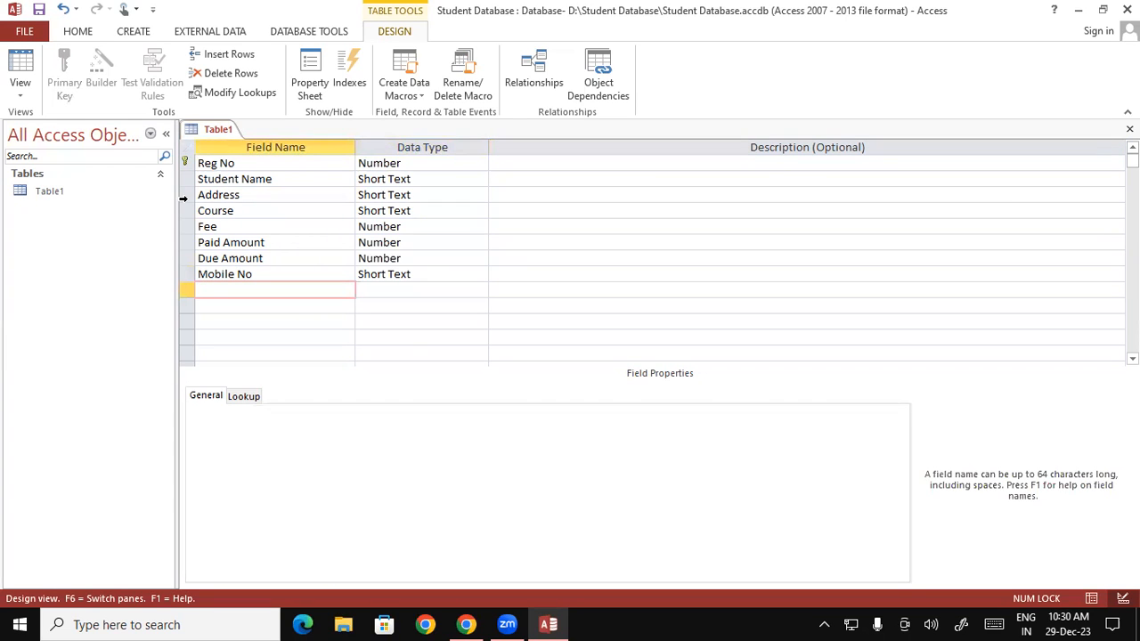
pyautogui.write('Email ID')
pyautogui.press('Tab')
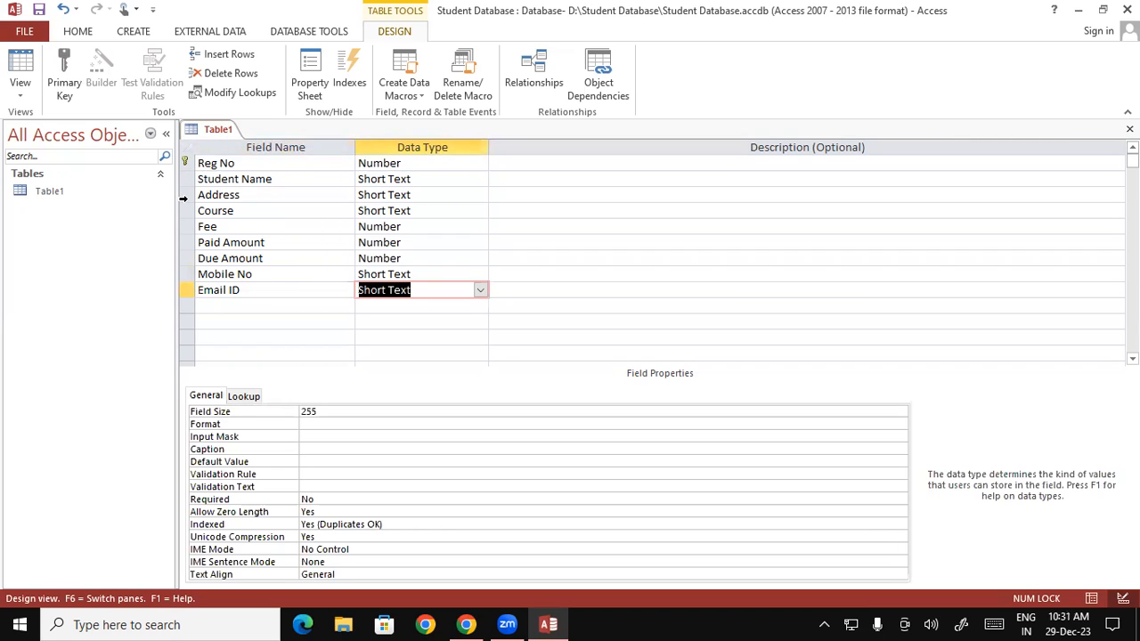
pyautogui.click(480, 291)
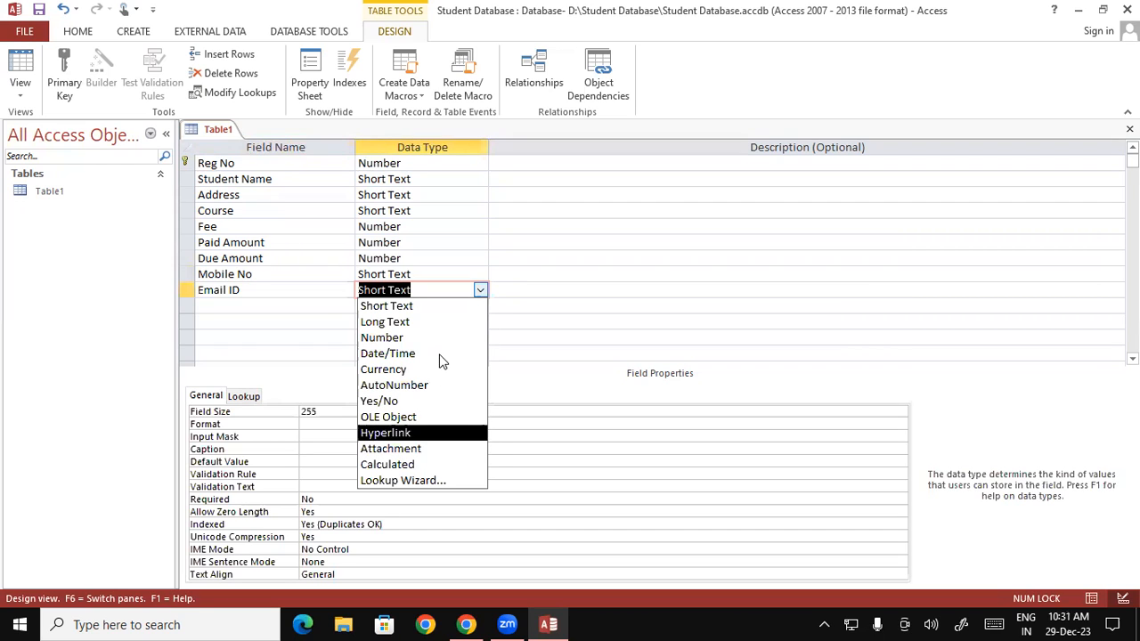
pyautogui.click(387, 433)
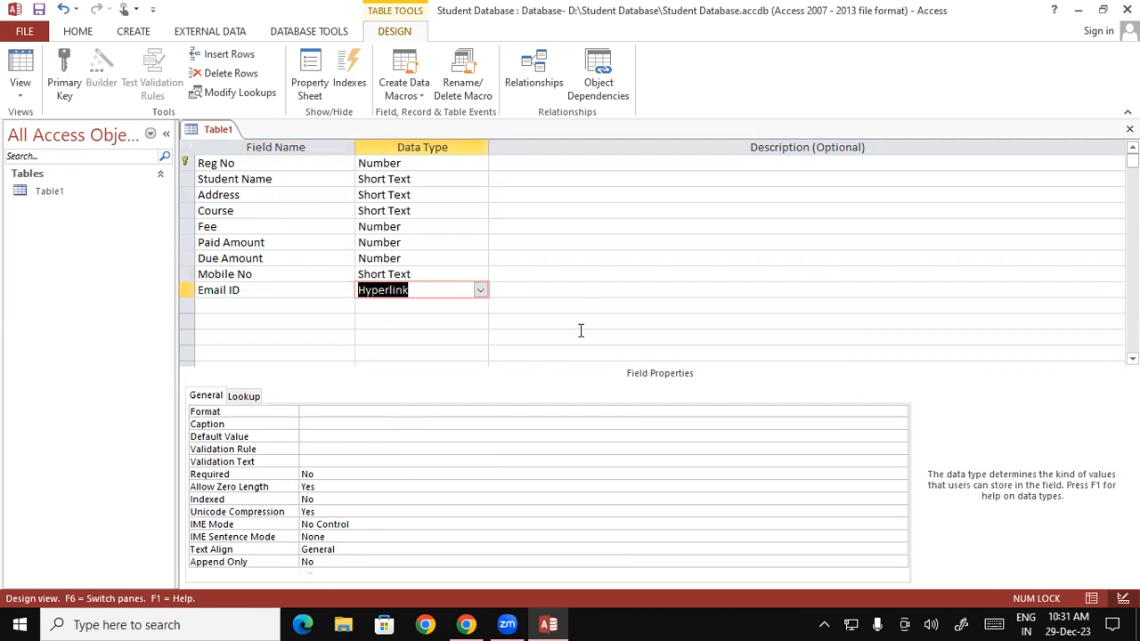
pyautogui.press('Tab')
pyautogui.press('Tab')
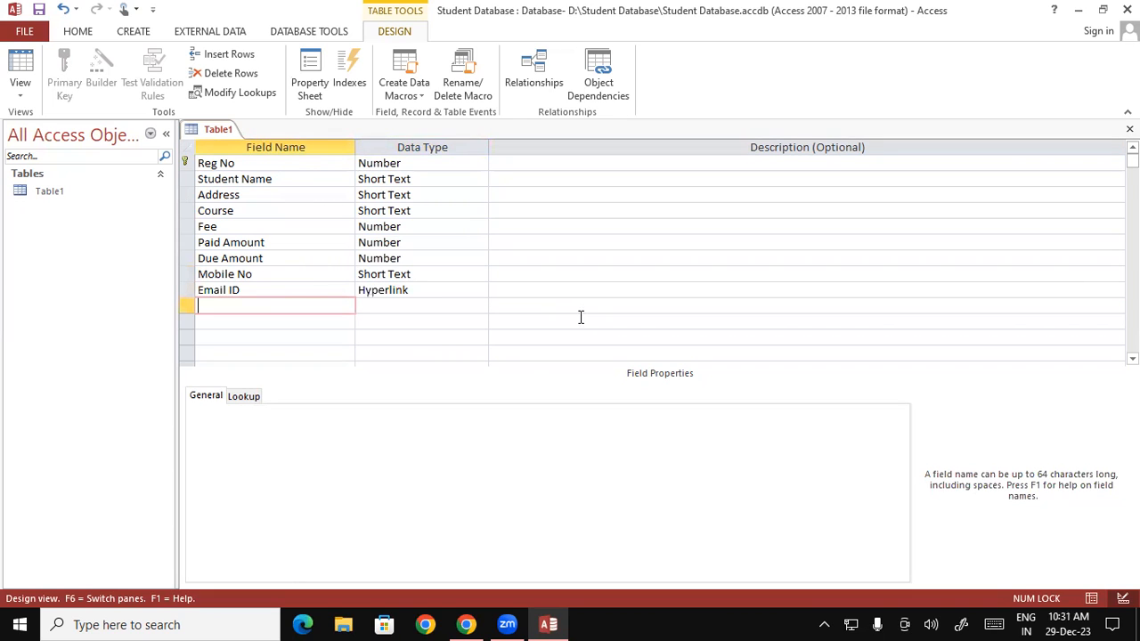
pyautogui.write('Photo')
pyautogui.press('Tab')
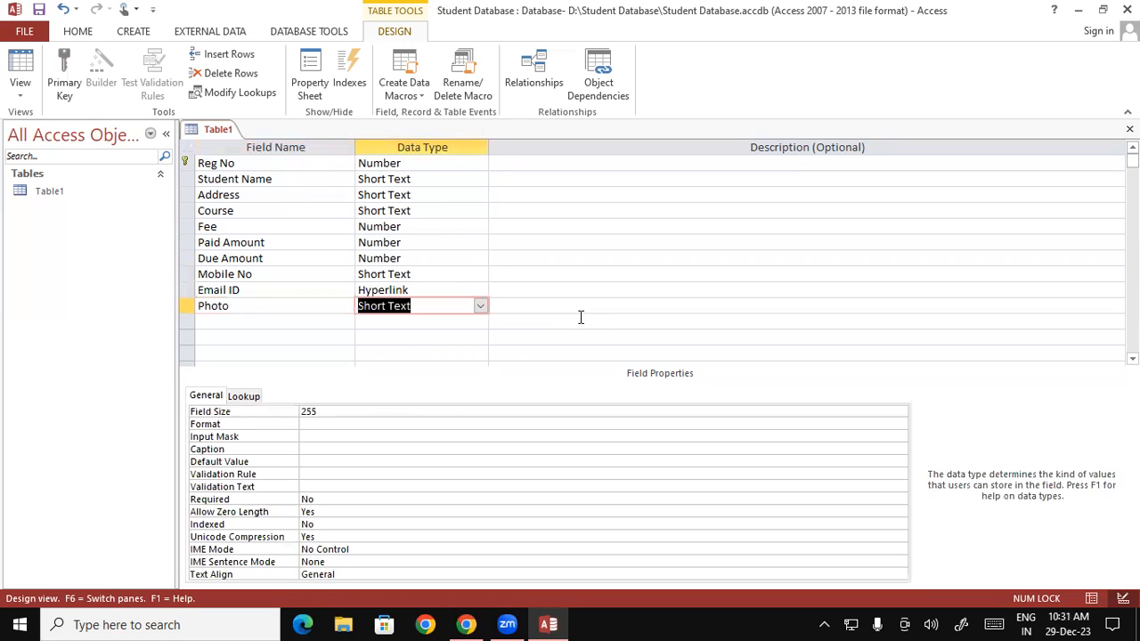
# Step: Set the Photo field's data type to Attachment
pyautogui.write('achmen')
pyautogui.write('t')
pyautogui.press('Tab')
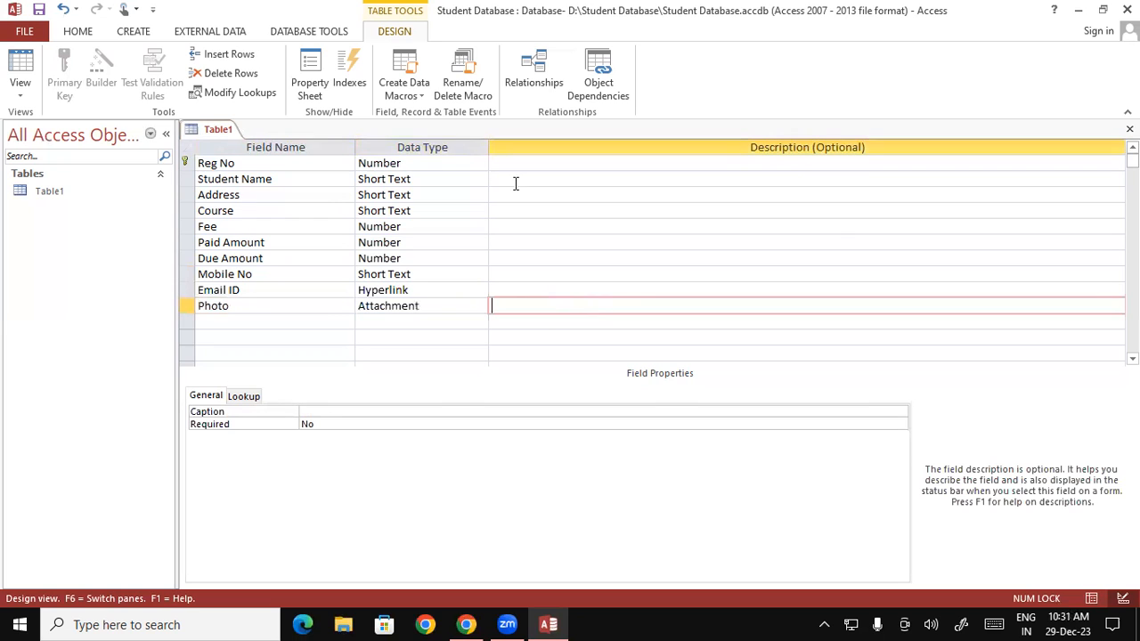
# Step: Save Table1's ten-field design from the table tab's context menu and show the View options
pyautogui.rightClick(212, 132)
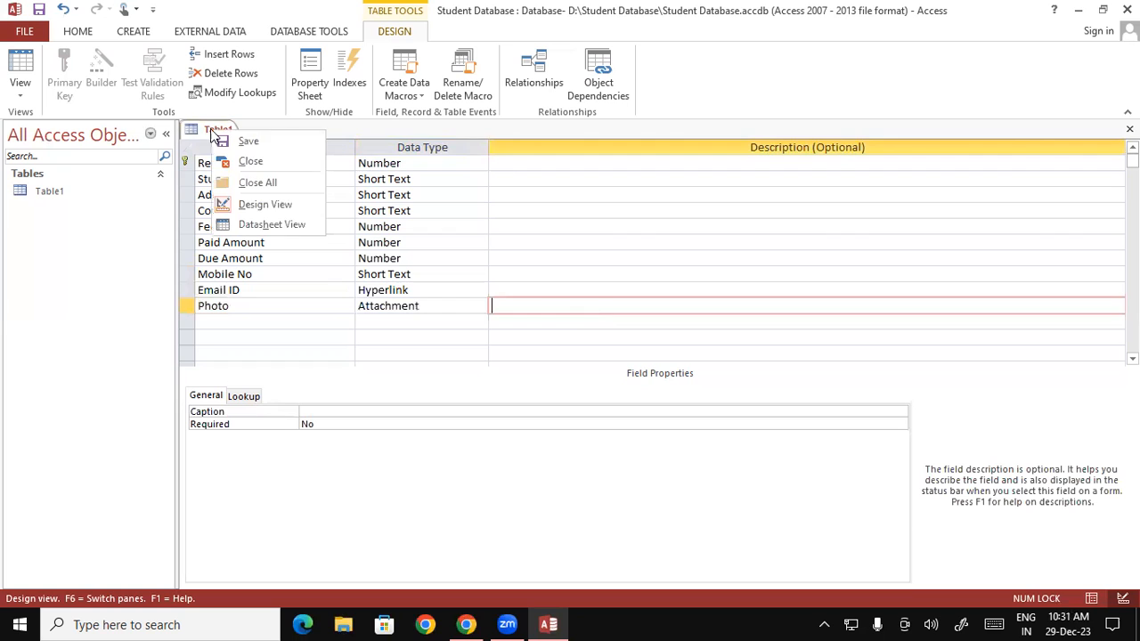
pyautogui.click(249, 141)
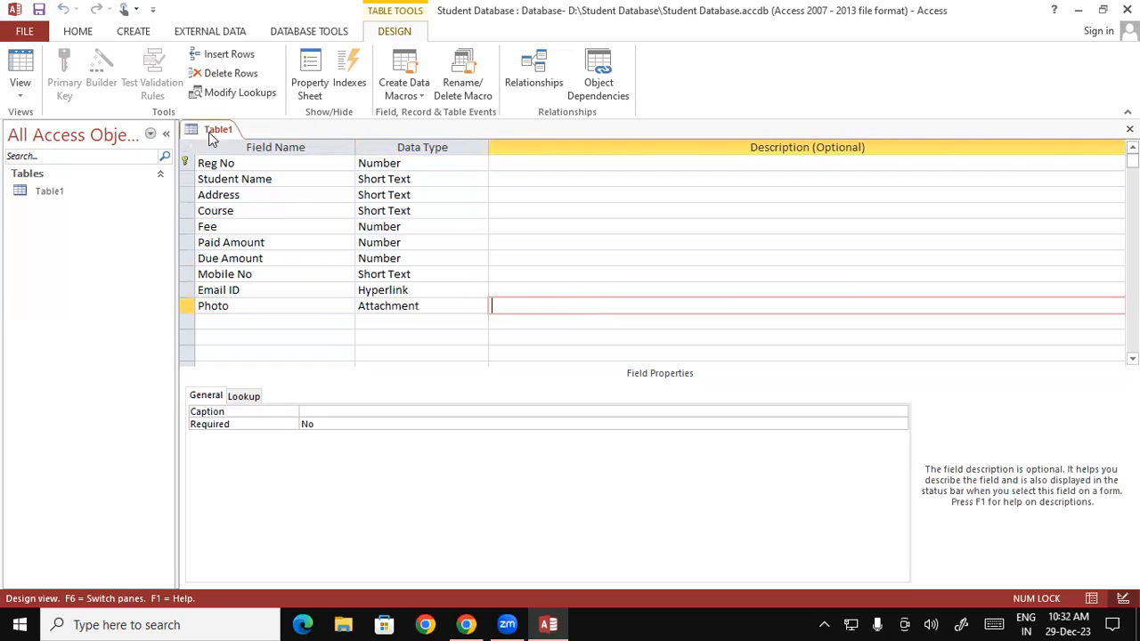
pyautogui.rightClick(214, 132)
pyautogui.click(246, 141)
pyautogui.click(21, 94)
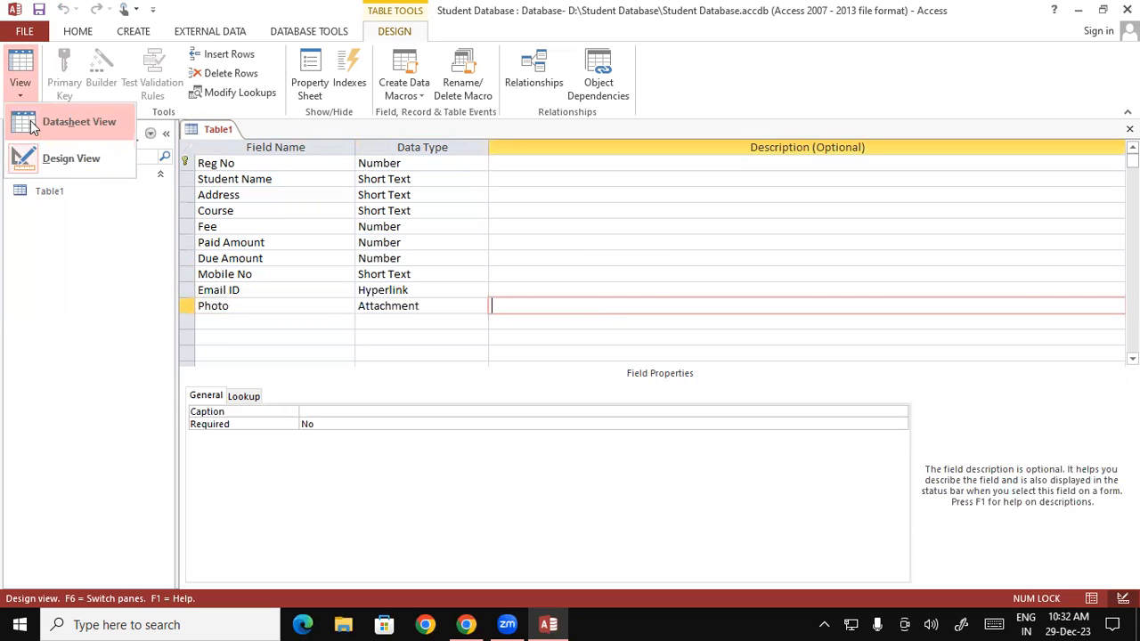
# Step: Dismiss the view choices and select the empty row below Photo
pyautogui.click(454, 331)
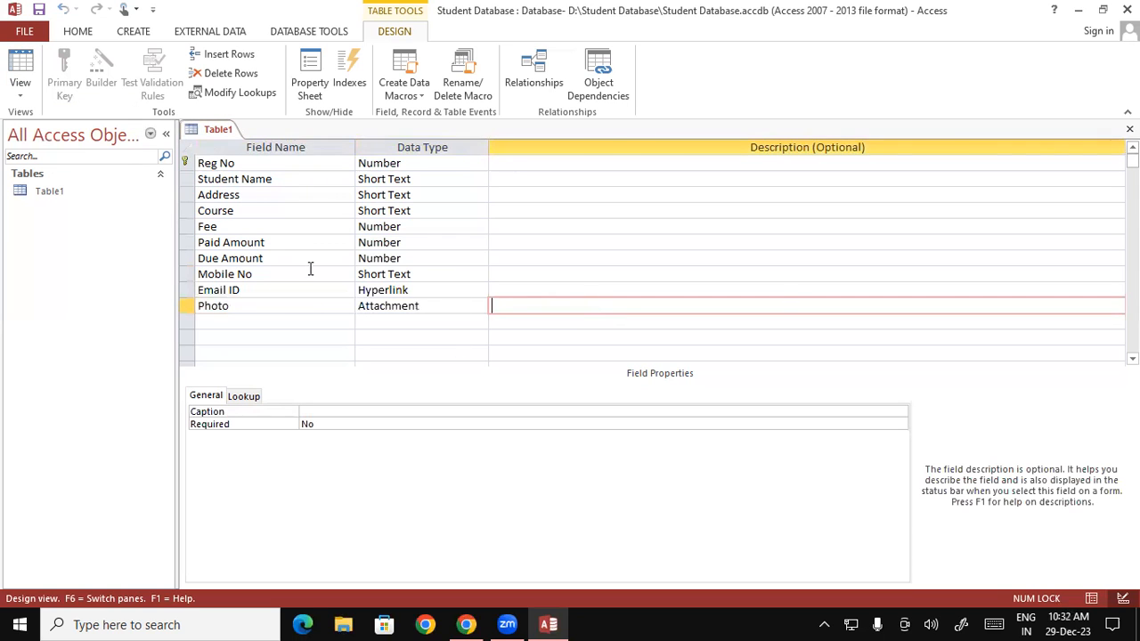
pyautogui.click(241, 320)
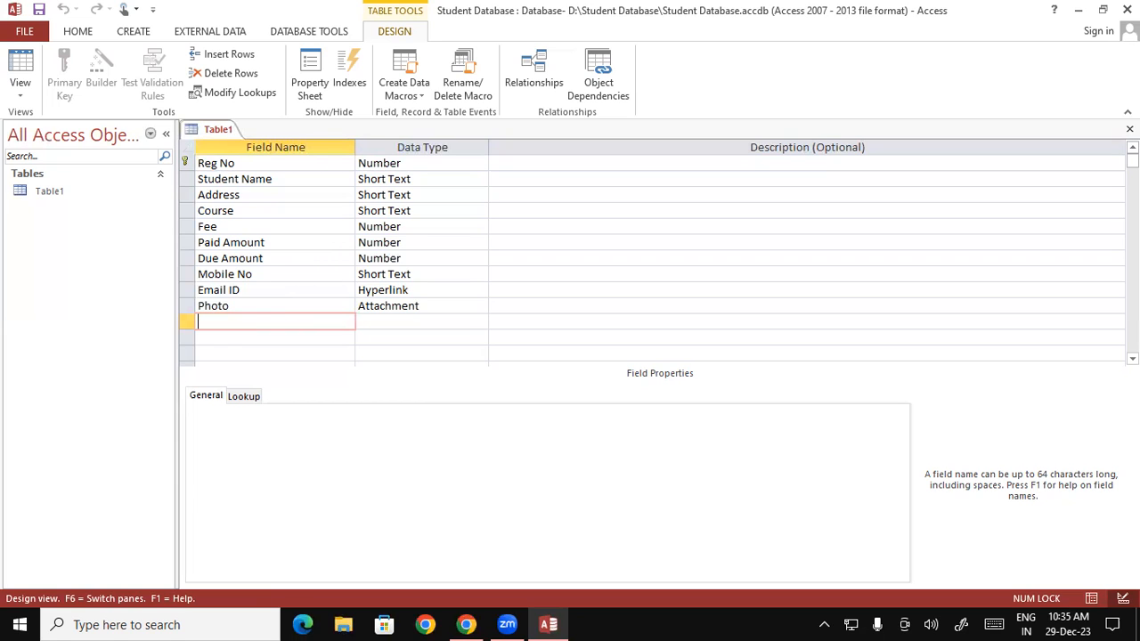
# Step: Switch Table1 from Design View to Datasheet View
pyautogui.click(21, 85)
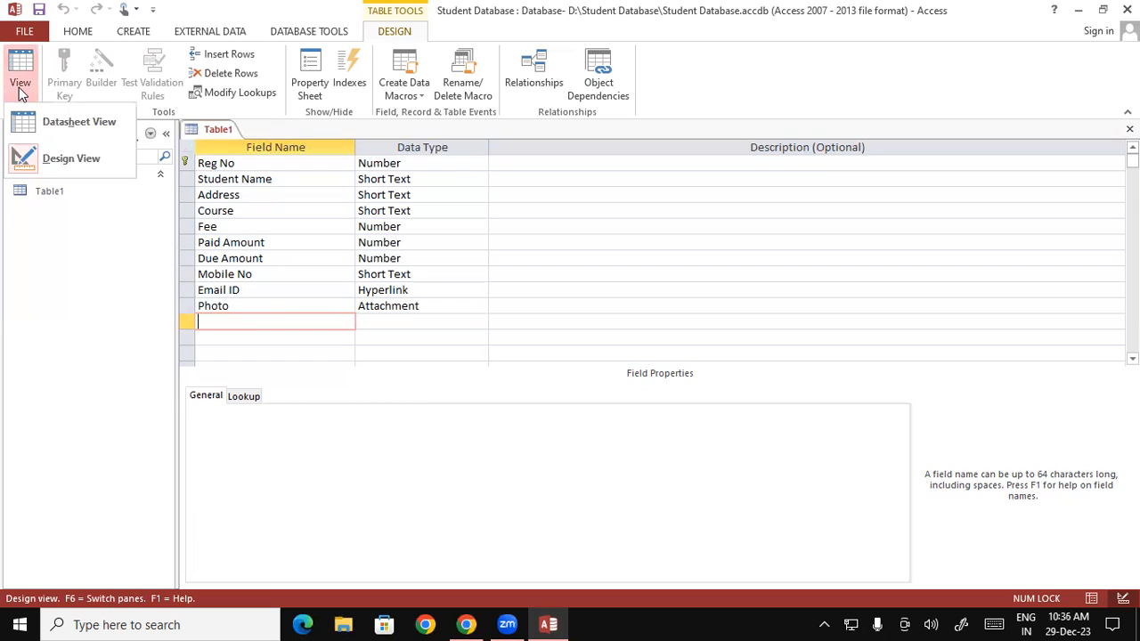
pyautogui.click(94, 129)
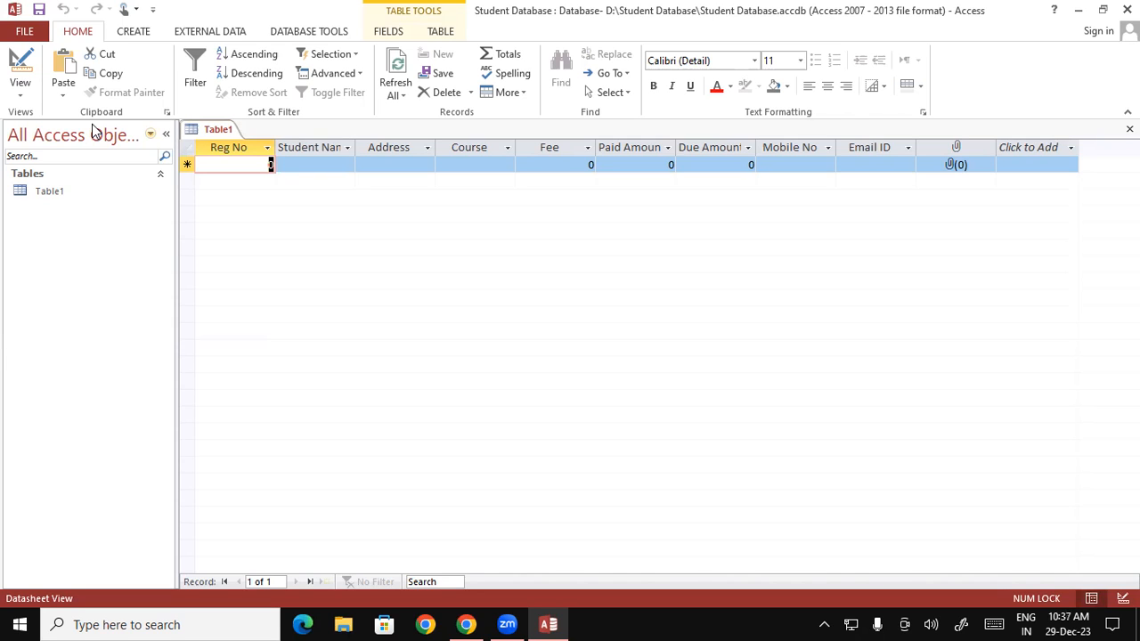
# Step: Start the first record with Reg No 101, the student's name and address
pyautogui.write('10')
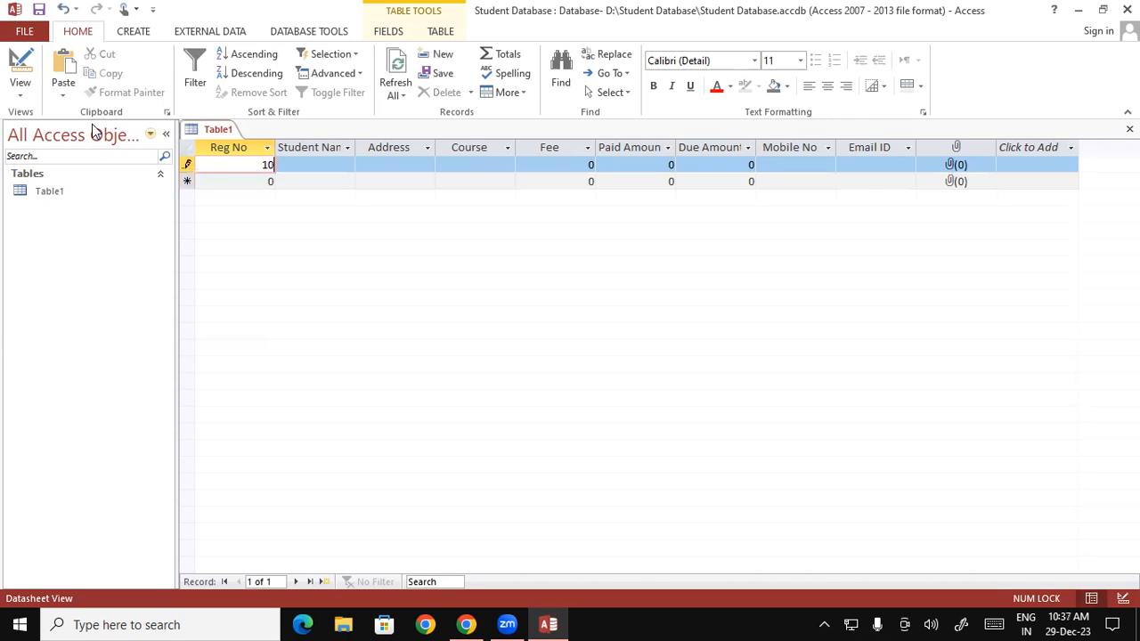
pyautogui.write('1')
pyautogui.press('Tab')
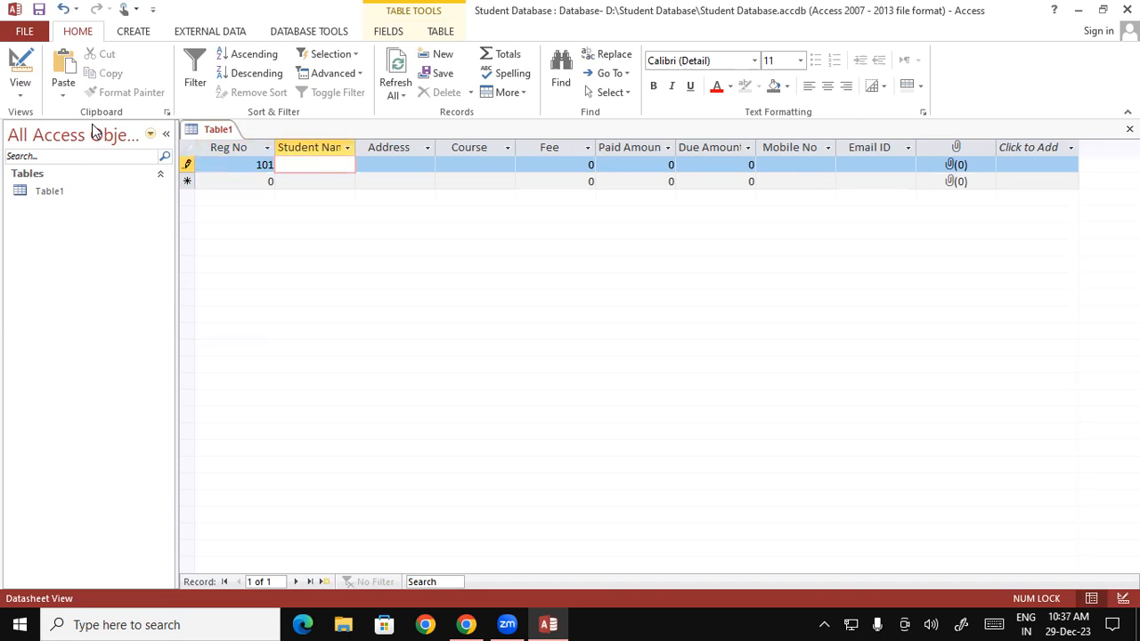
pyautogui.write('Rahul')
pyautogui.press('Tab')
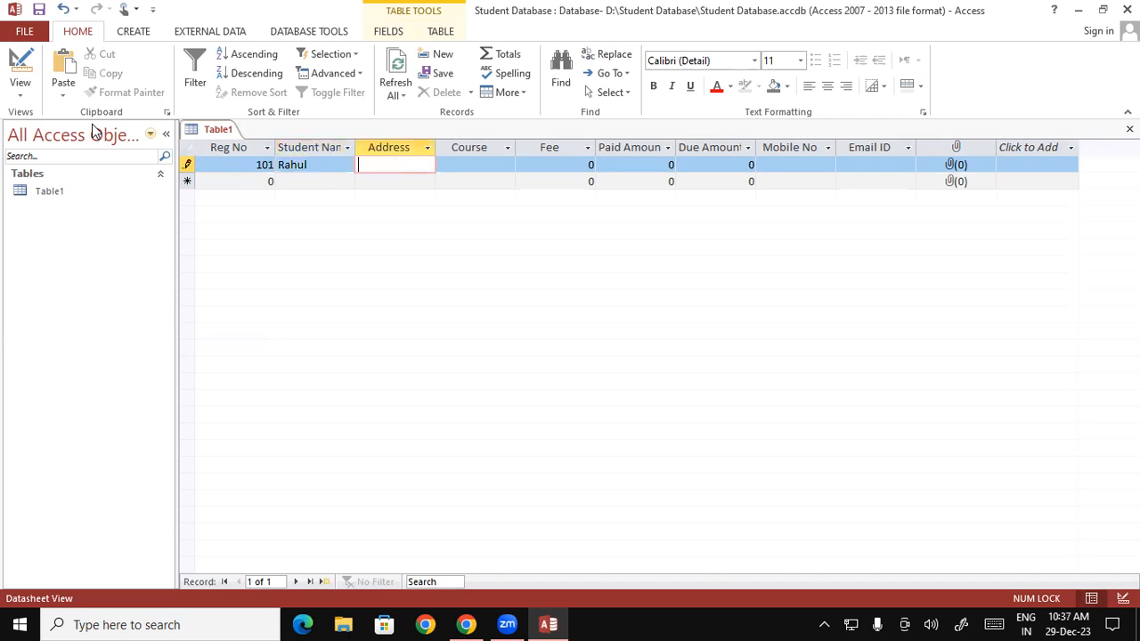
pyautogui.write('Padraun')
pyautogui.write('a')
# Step: Fill in Course DCA, Fee 13500, Paid Amount 9000 and Due Amount 4500
pyautogui.press('Tab')
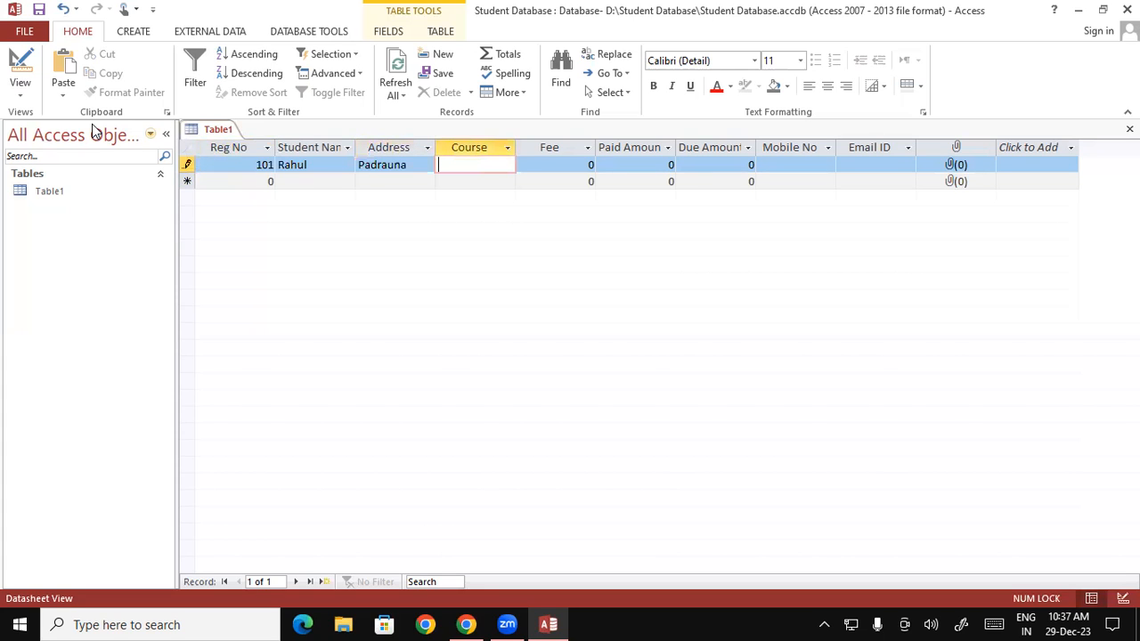
pyautogui.write('DCA')
pyautogui.press('Tab')
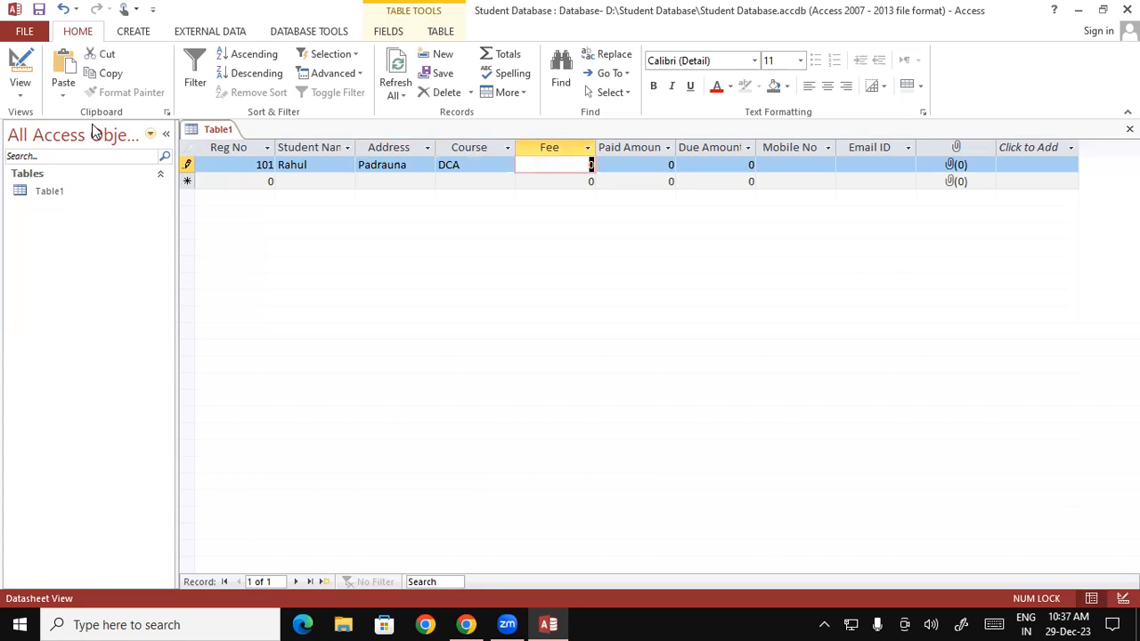
pyautogui.write('1350')
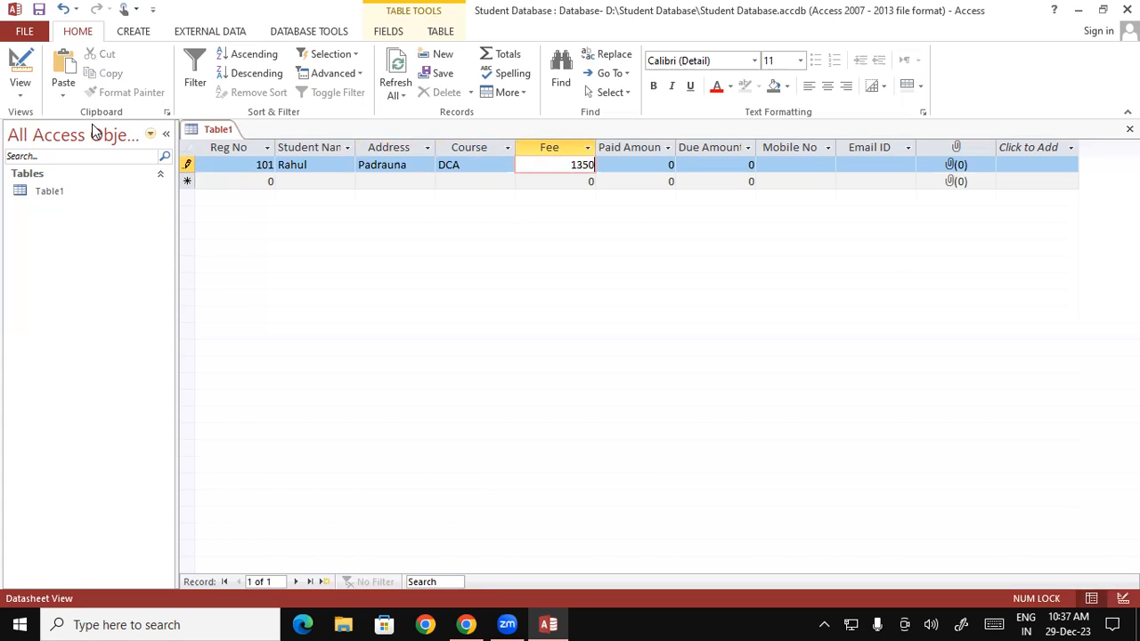
pyautogui.write('0')
pyautogui.press('Tab')
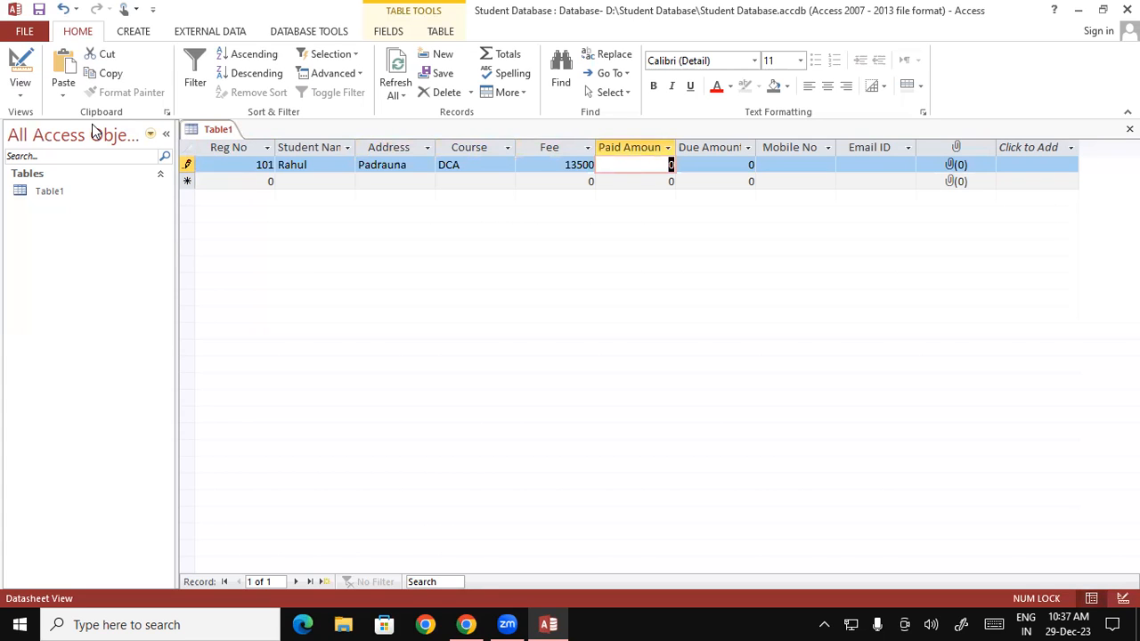
pyautogui.write('9000')
pyautogui.press('Tab')
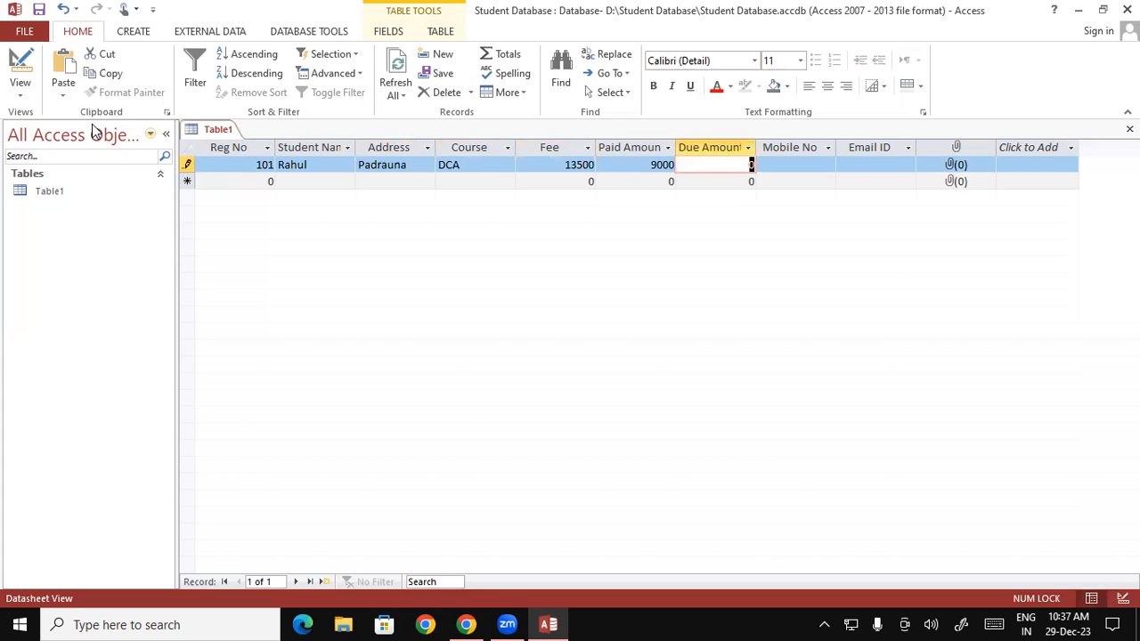
pyautogui.write('4500')
pyautogui.press('Tab')
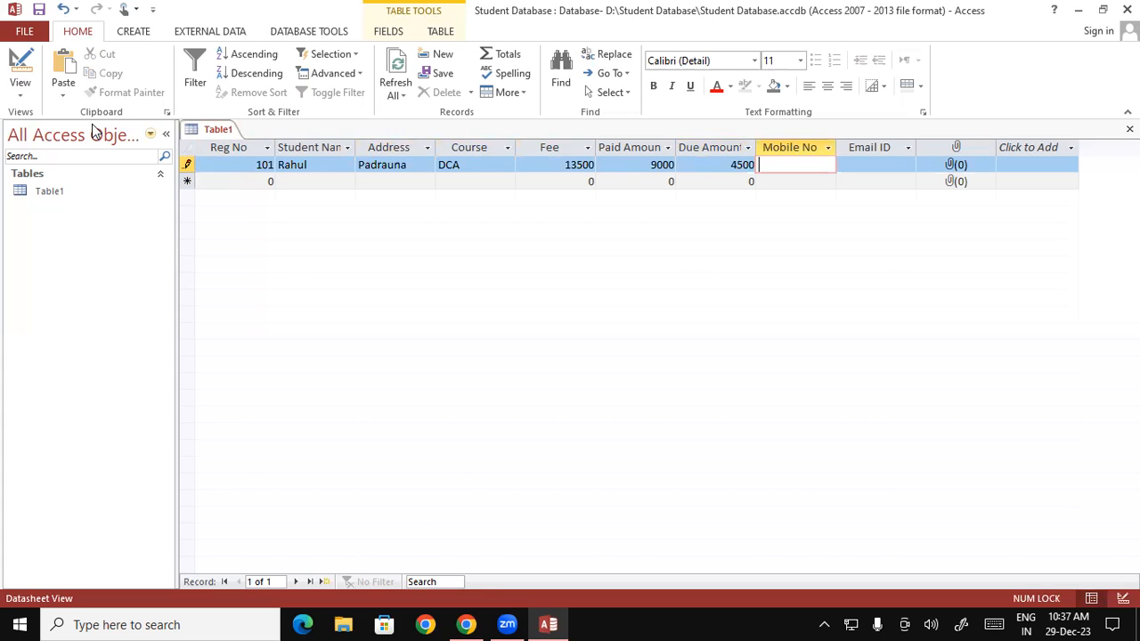
# Step: Enter the student's mobile number and e-mail address for record 101
pyautogui.press('Tab')
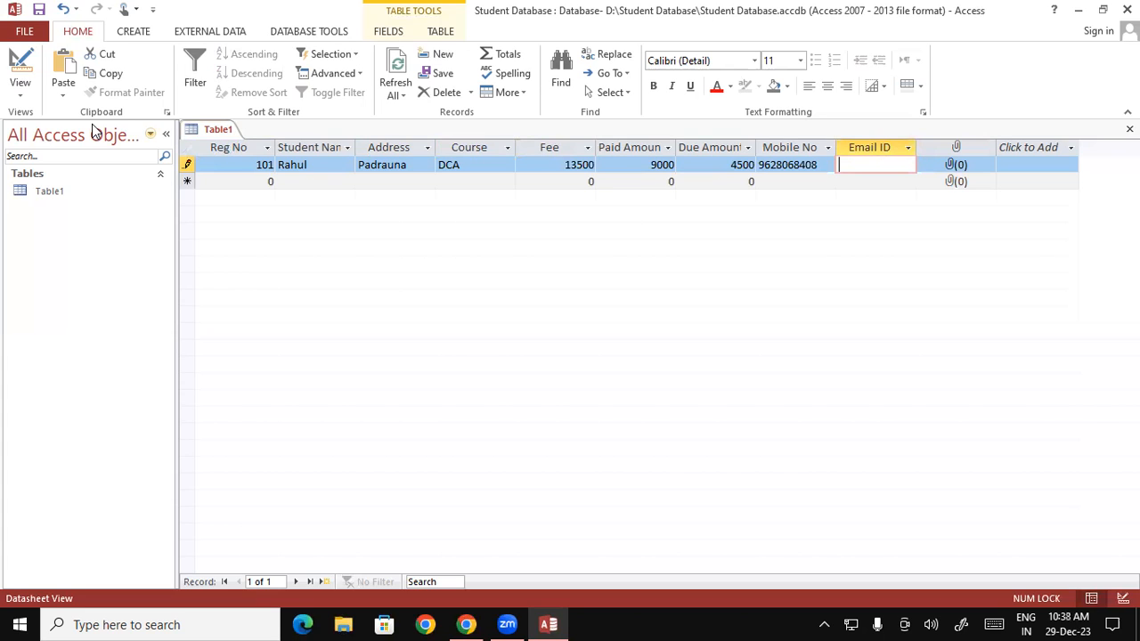
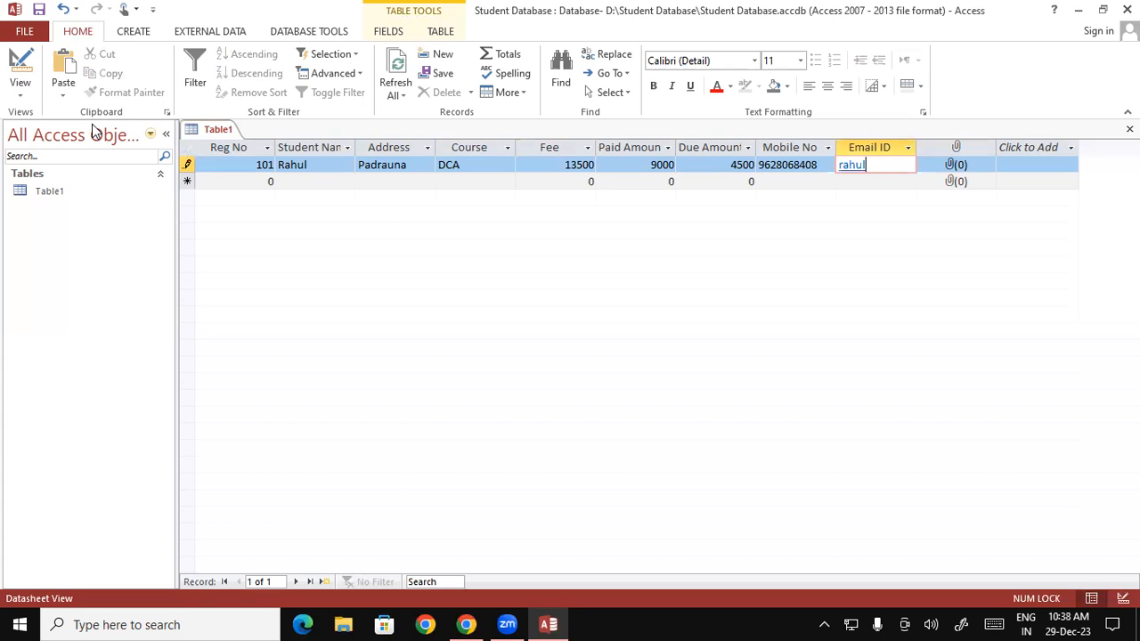
pyautogui.press('Tab')
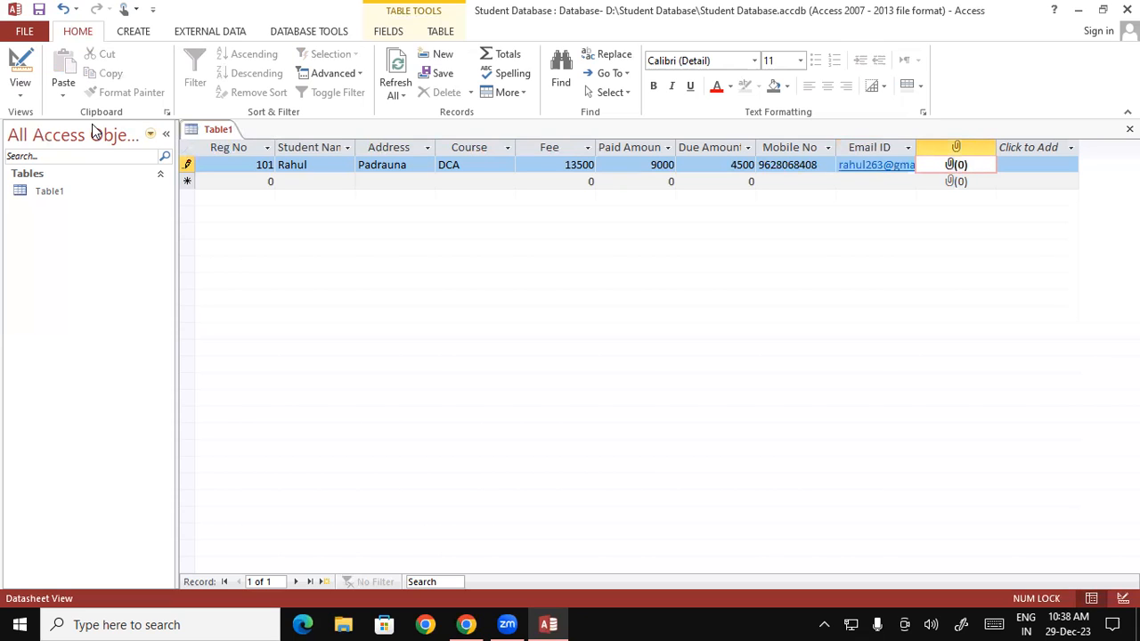
# Step: Open the Attachments dialog for record 101's Photo cell and move it aside
pyautogui.doubleClick(952, 168)
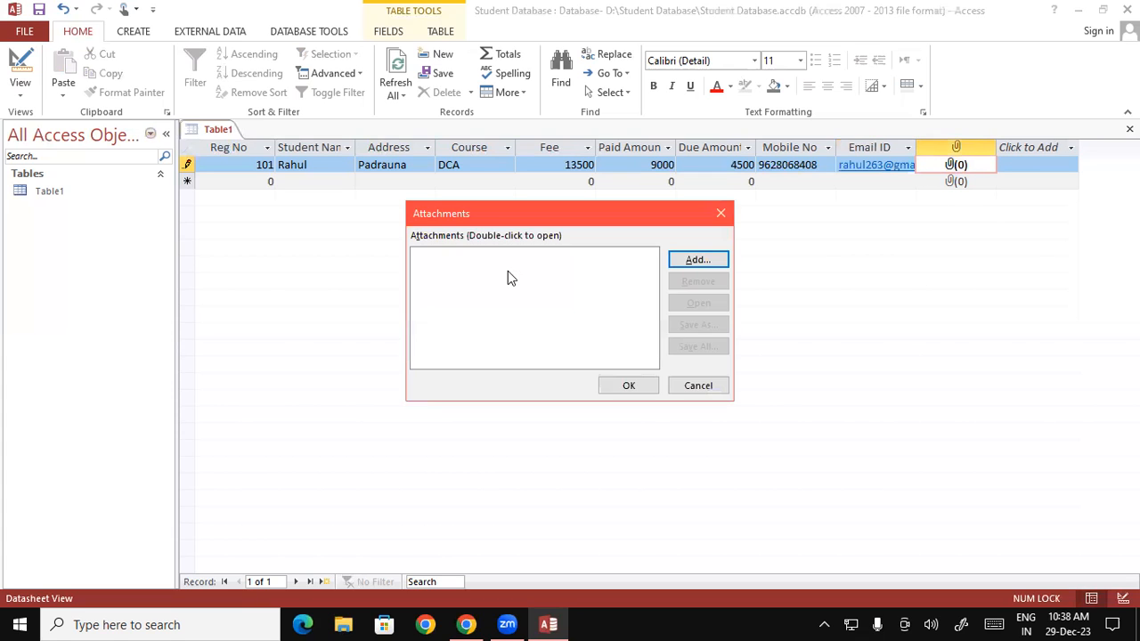
pyautogui.moveTo(497, 214); pyautogui.dragTo(306, 63)
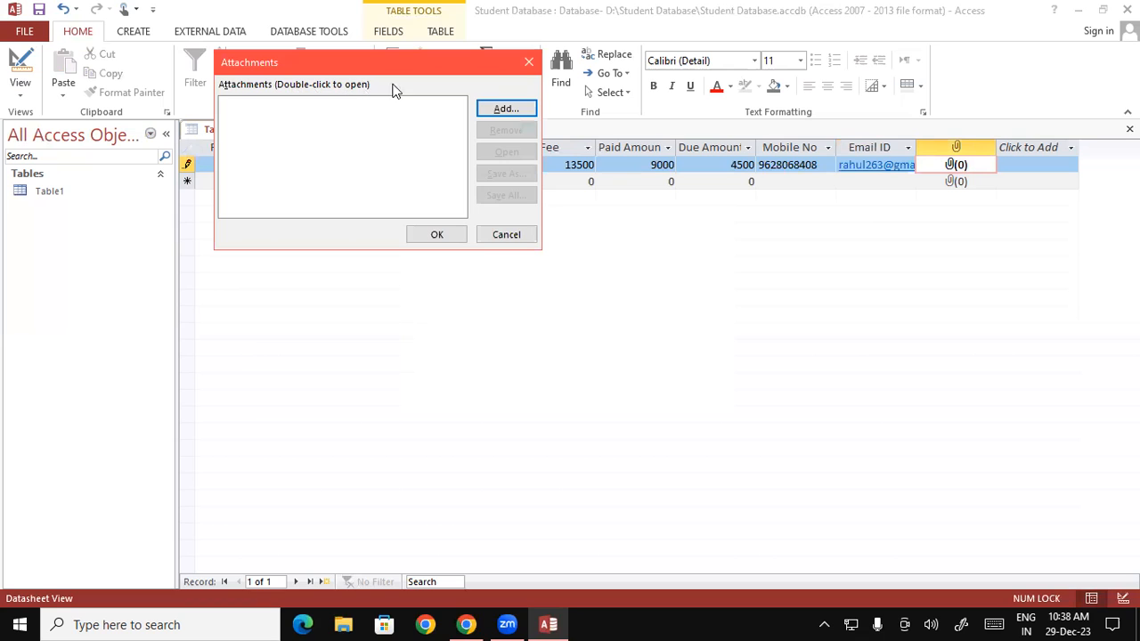
# Step: Attach the passport-size photo from the Pictures folder to record 101
pyautogui.click(505, 109)
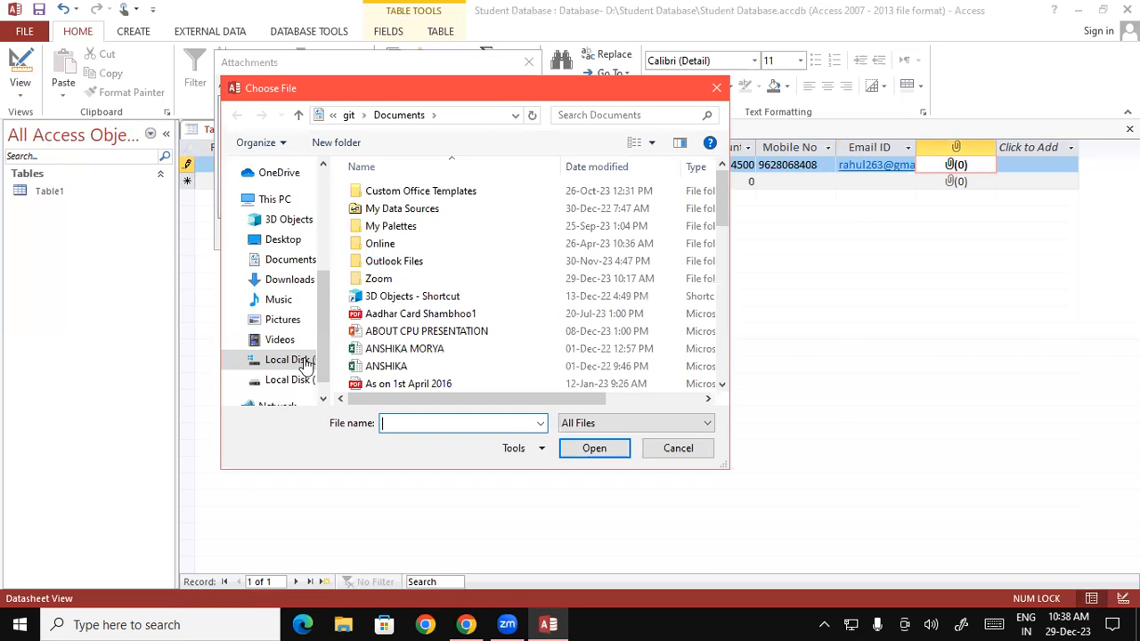
pyautogui.click(282, 321)
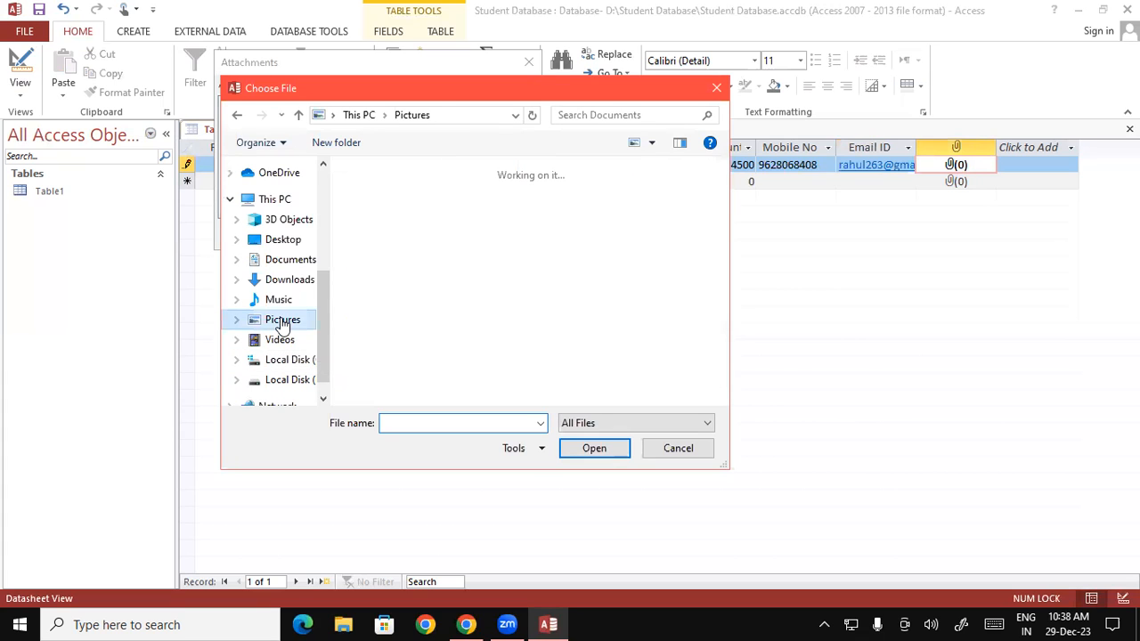
pyautogui.scroll(-3, 720, 234)
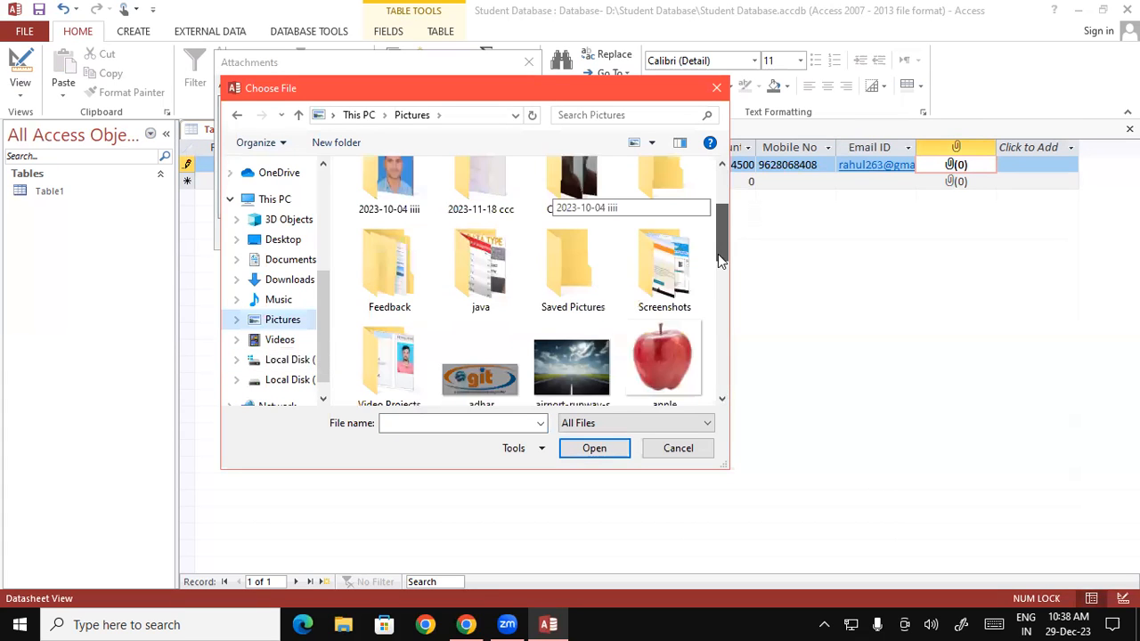
pyautogui.scroll(-6, 718, 303)
pyautogui.scroll(-3, 716, 356)
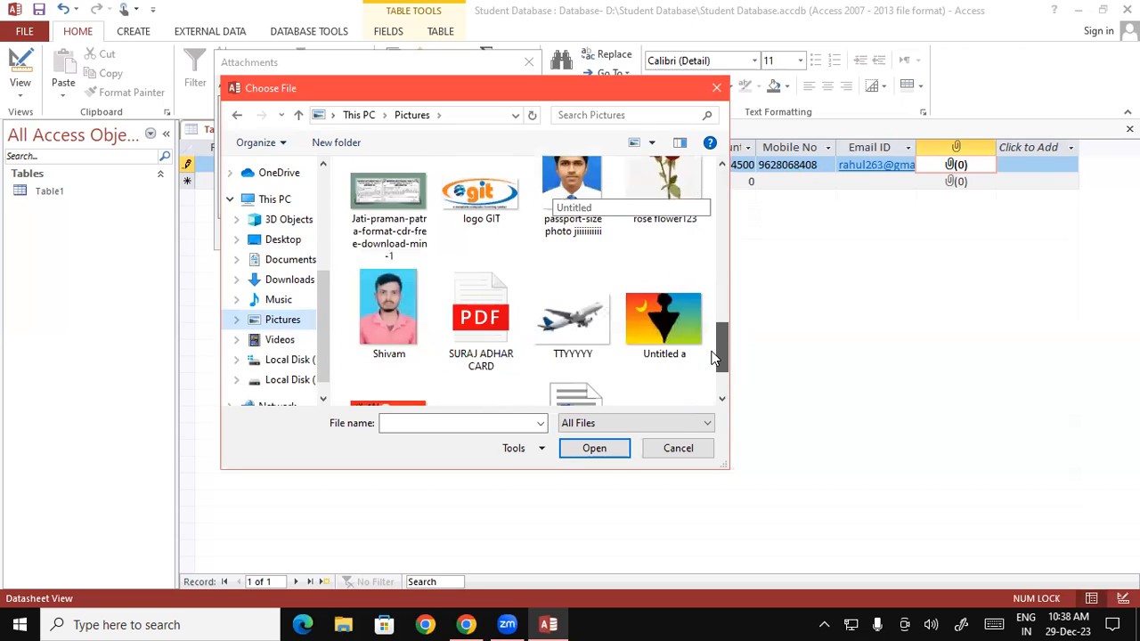
pyautogui.click(571, 183)
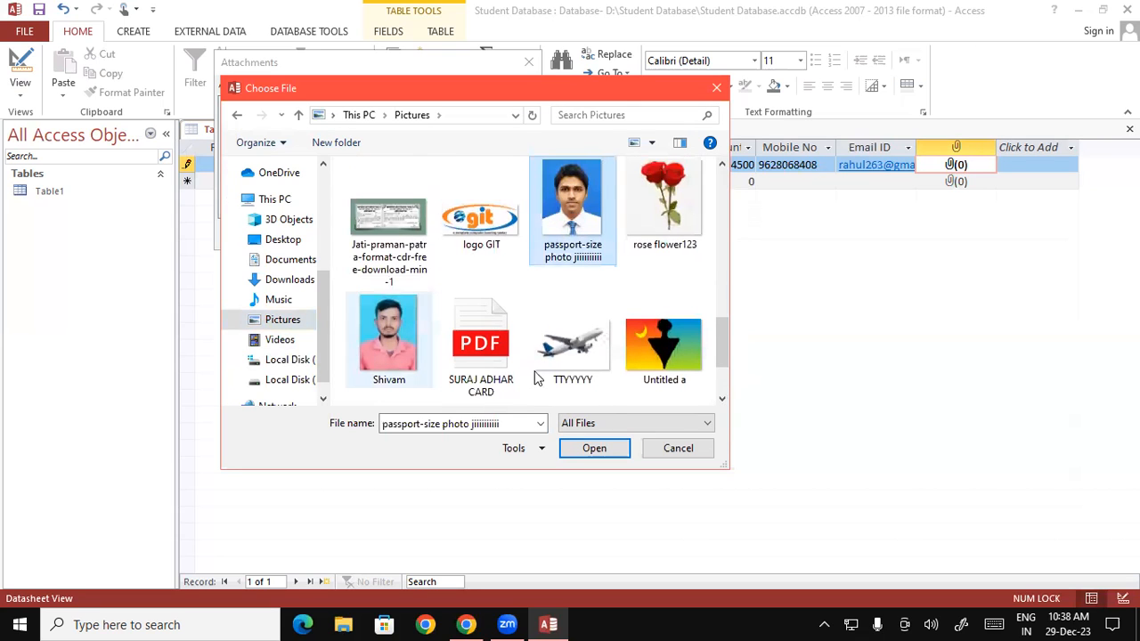
pyautogui.click(592, 448)
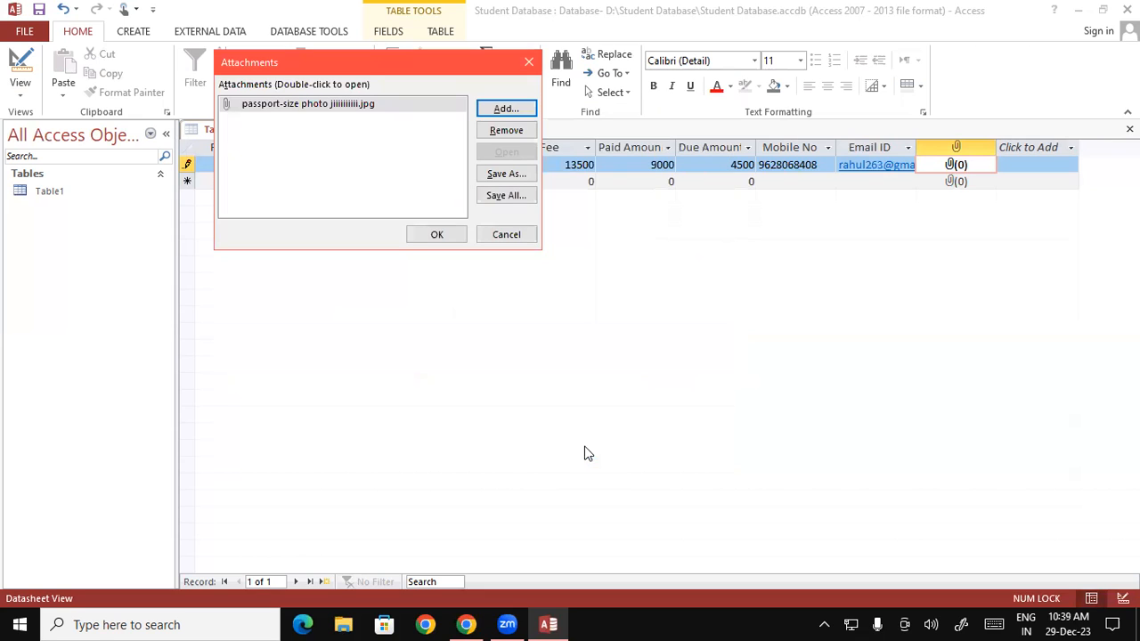
pyautogui.click(436, 235)
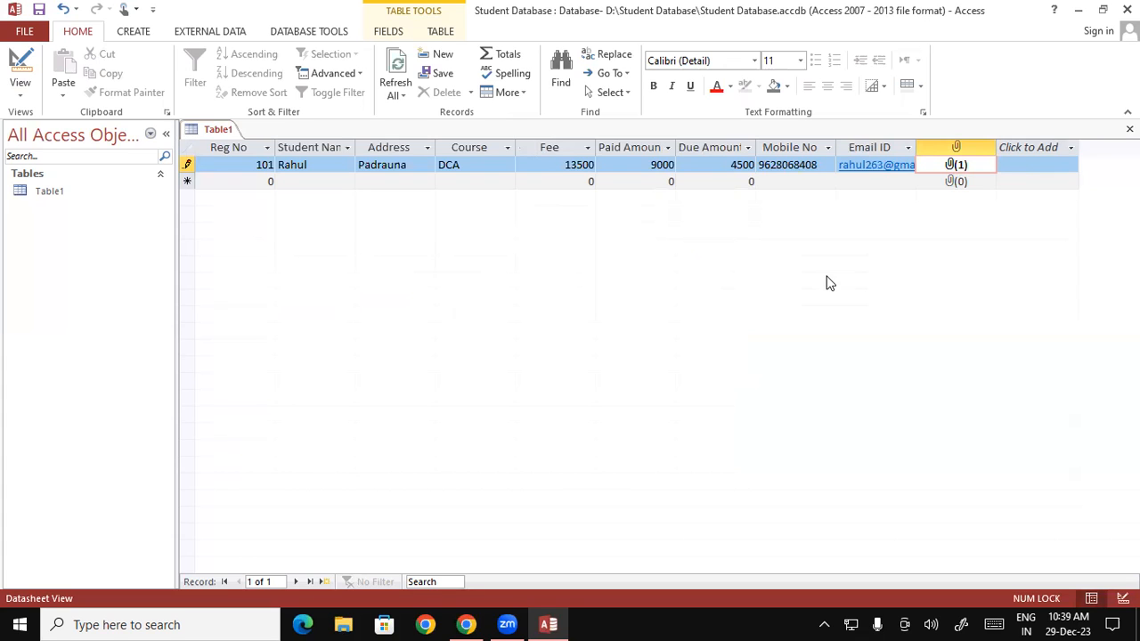
# Step: Add record 102 with the student's name and address, course DFA, fee 9000, paid 8000, due 1000
pyautogui.press('Tab')
pyautogui.write('1')
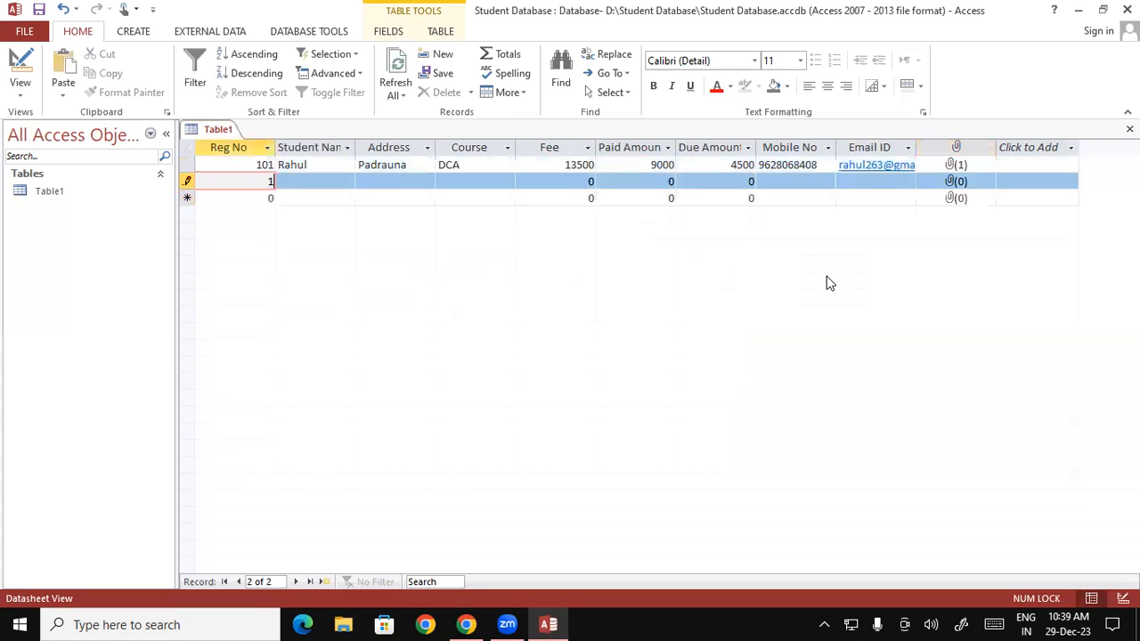
pyautogui.write('02')
pyautogui.press('Tab')
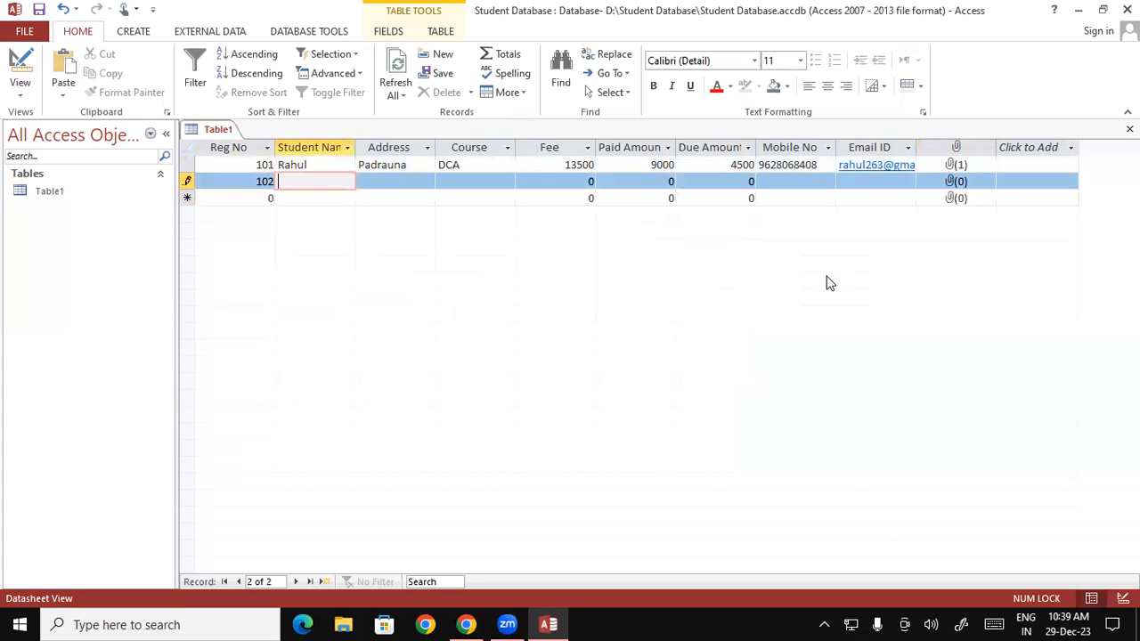
pyautogui.write('Sandeep')
pyautogui.press('Tab')
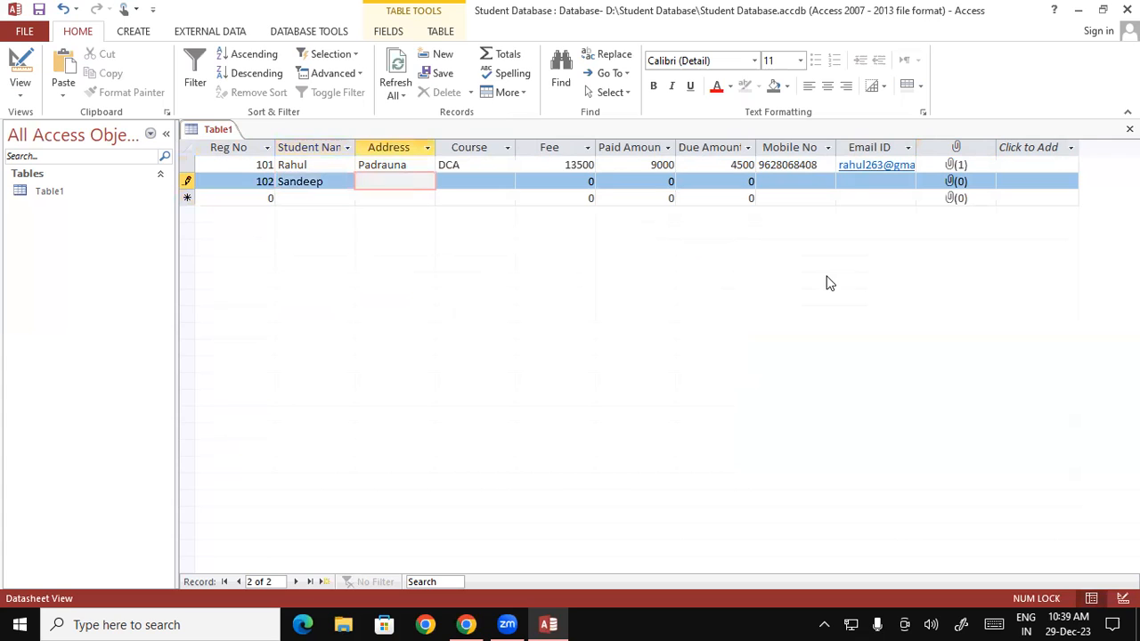
pyautogui.write('Kasia')
pyautogui.press('Tab')
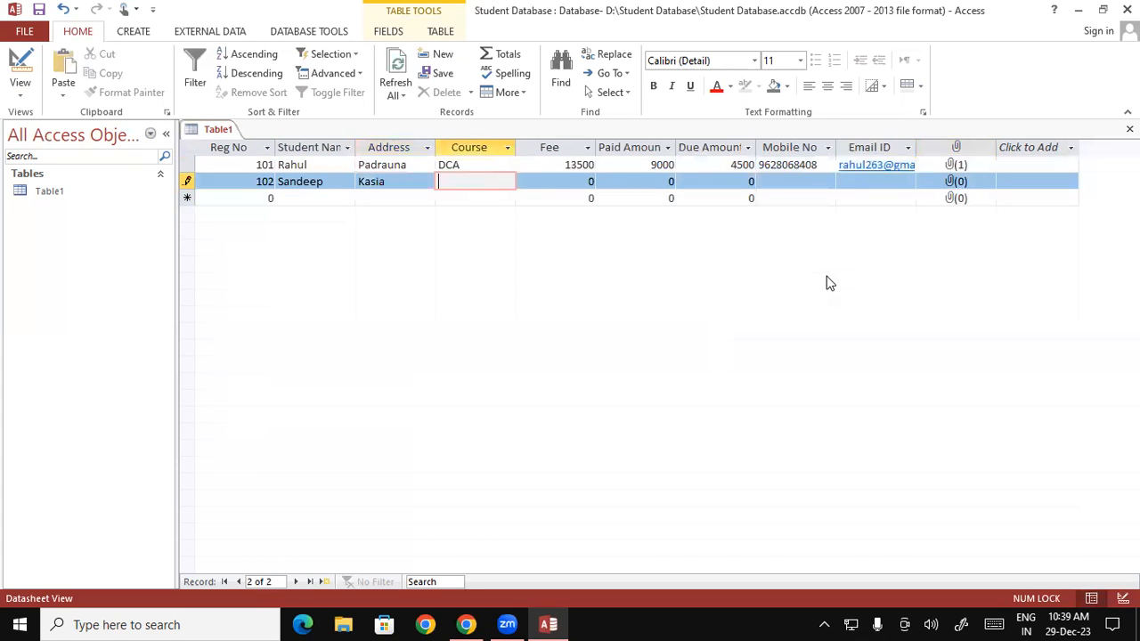
pyautogui.write('DFA')
pyautogui.press('Tab')
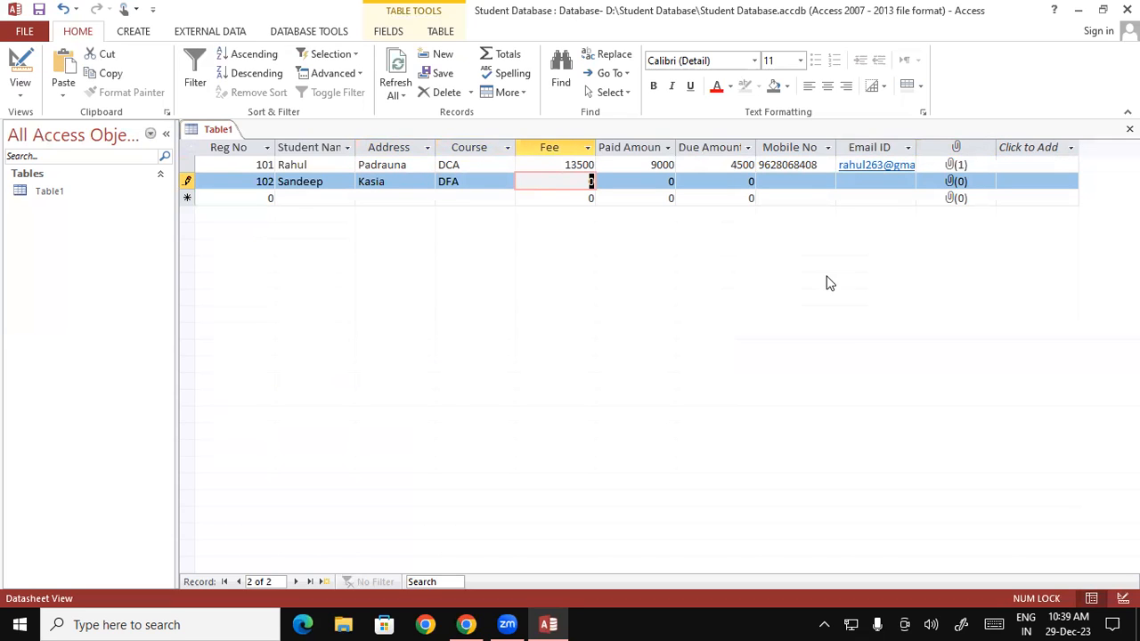
pyautogui.write('9000')
pyautogui.press('Tab')
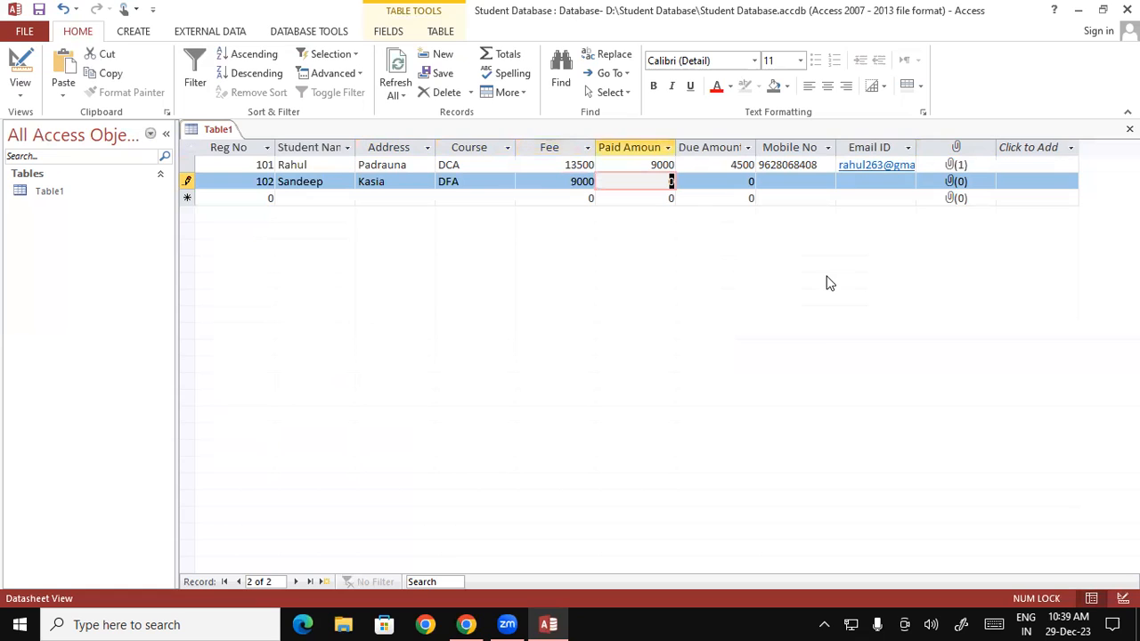
pyautogui.write('8000')
pyautogui.press('Tab')
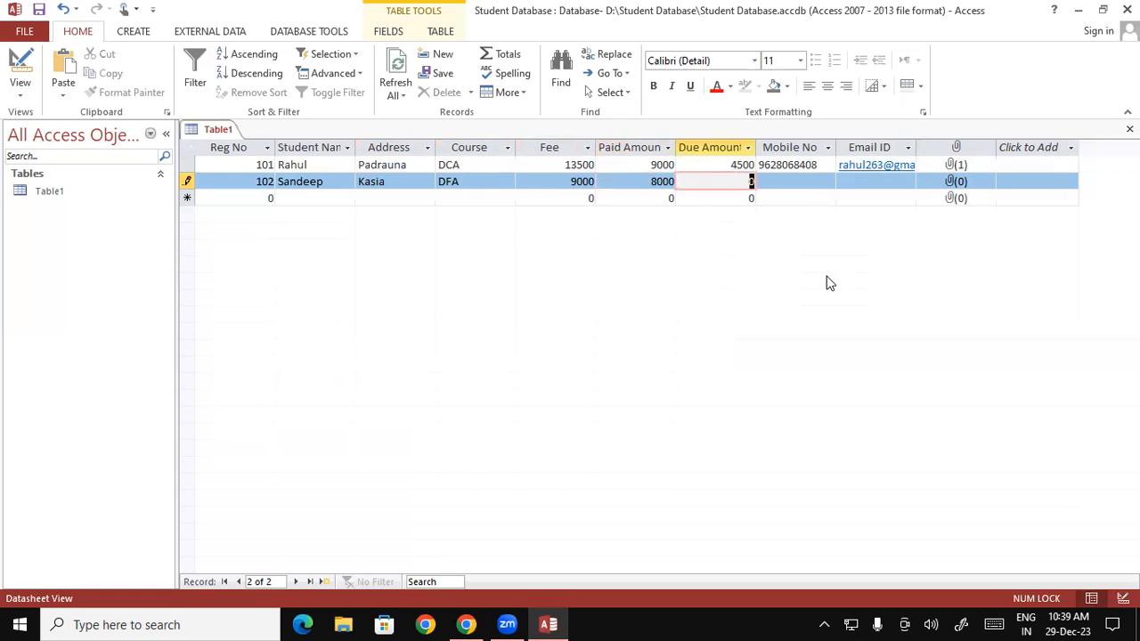
pyautogui.write('1000')
# Step: Enter record 102's mobile number and corrected e-mail address, then bring up its attachments
pyautogui.press('Tab')
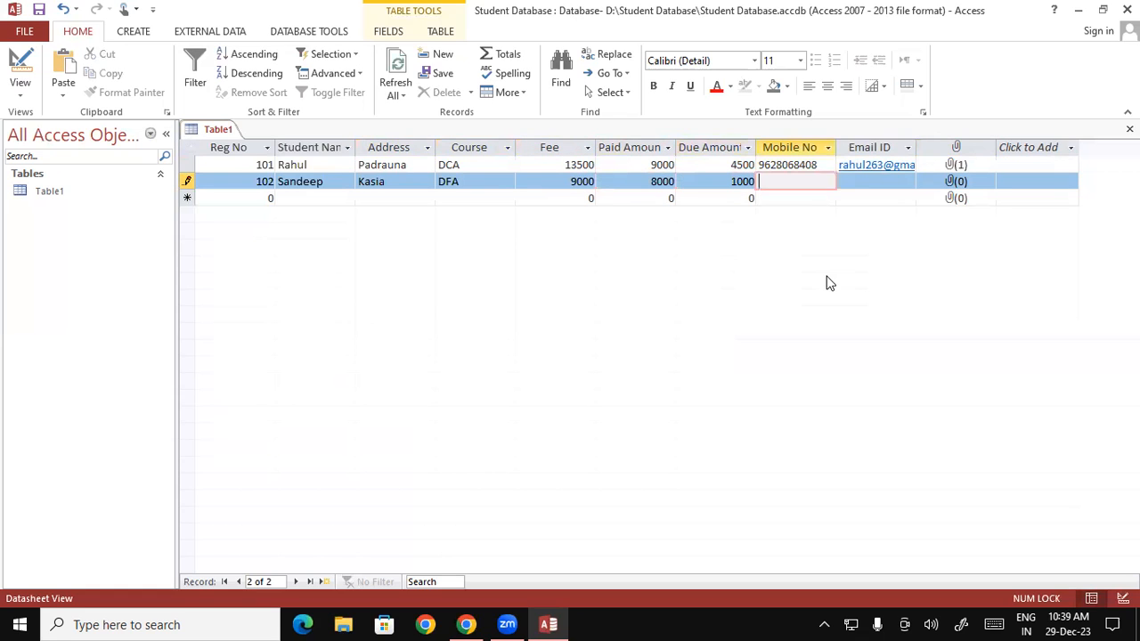
pyautogui.press('Tab')
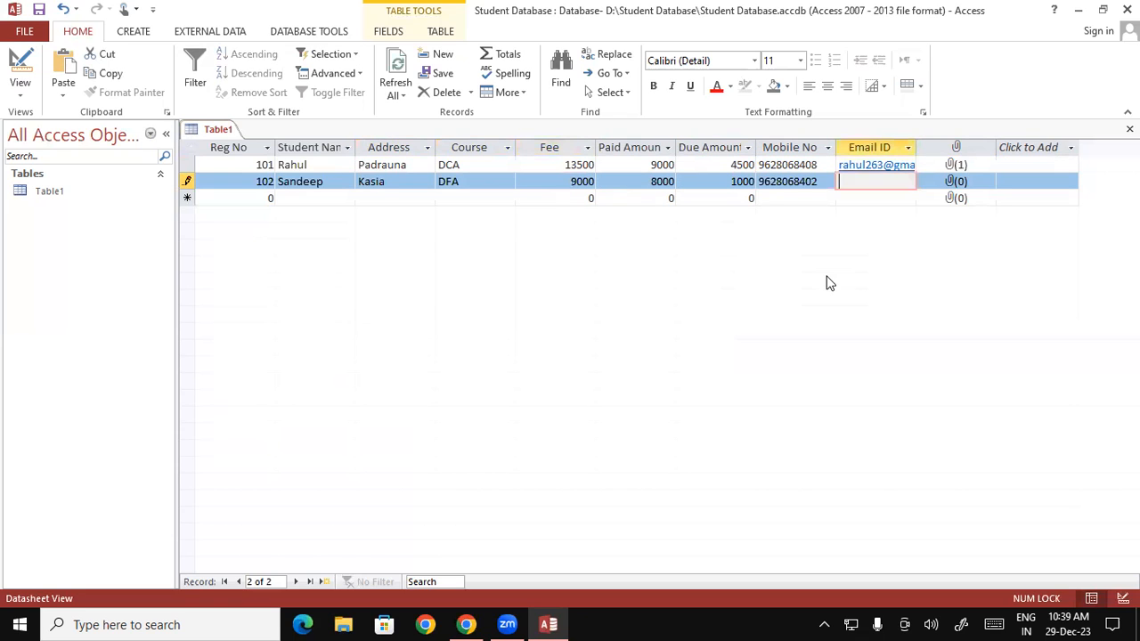
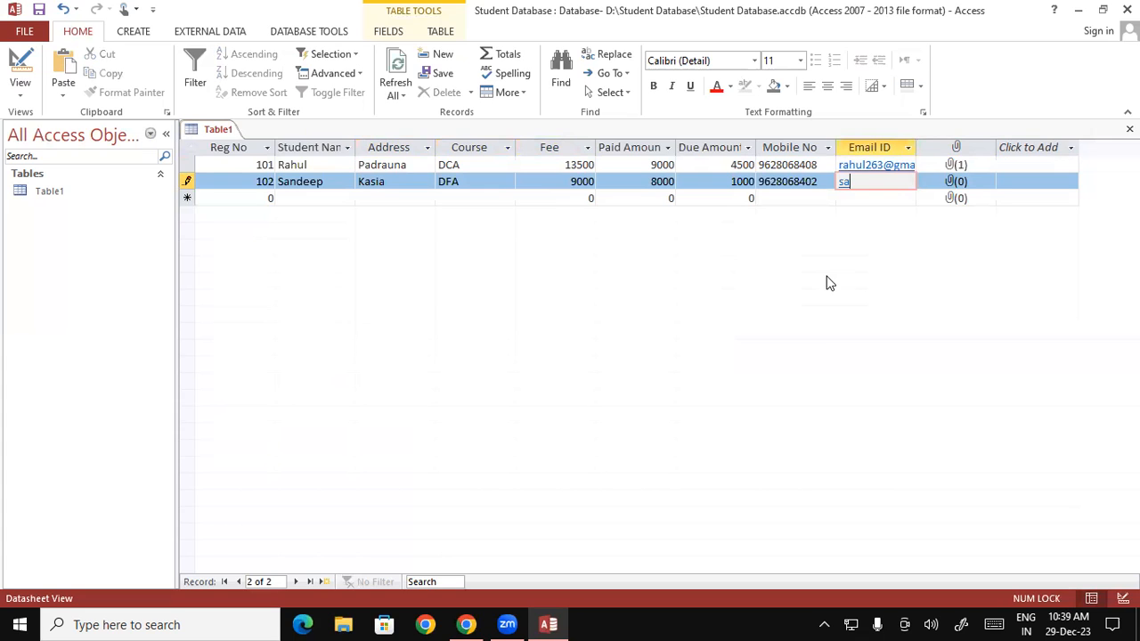
pyautogui.press('Tab')
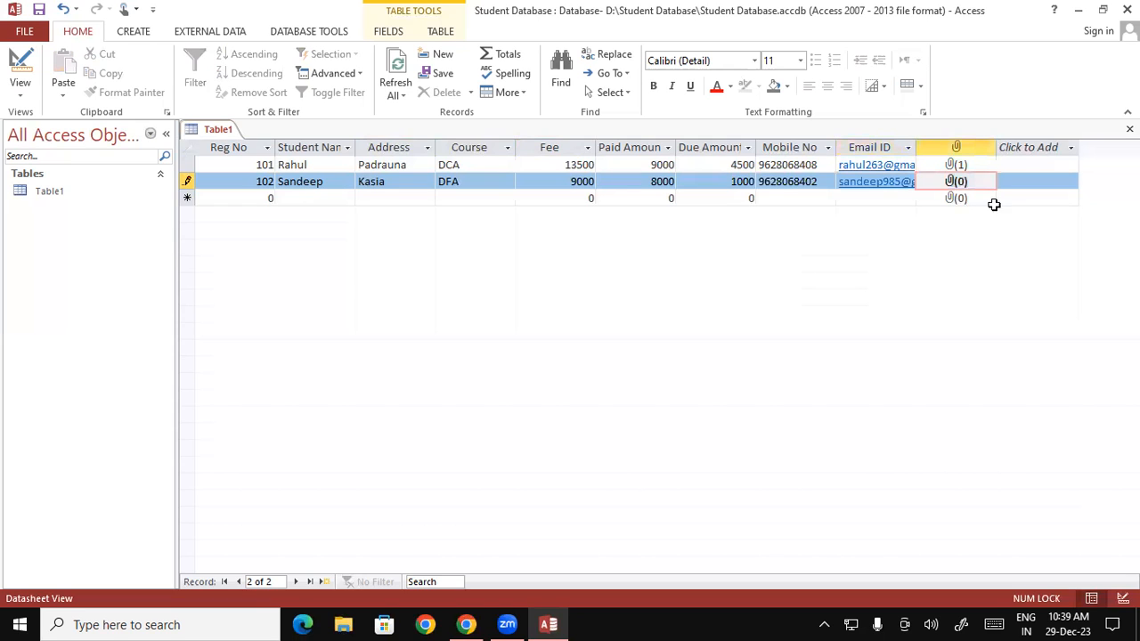
pyautogui.doubleClick(954, 181)
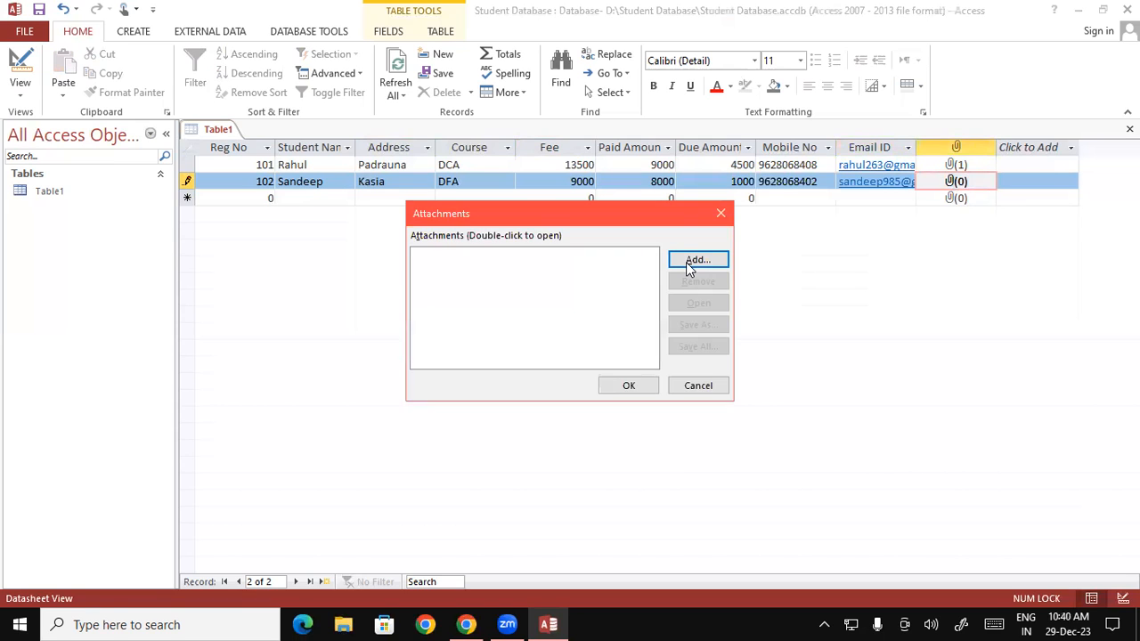
# Step: Attach the Shivam.jpg photo to record 102 and move to a new row
pyautogui.click(695, 261)
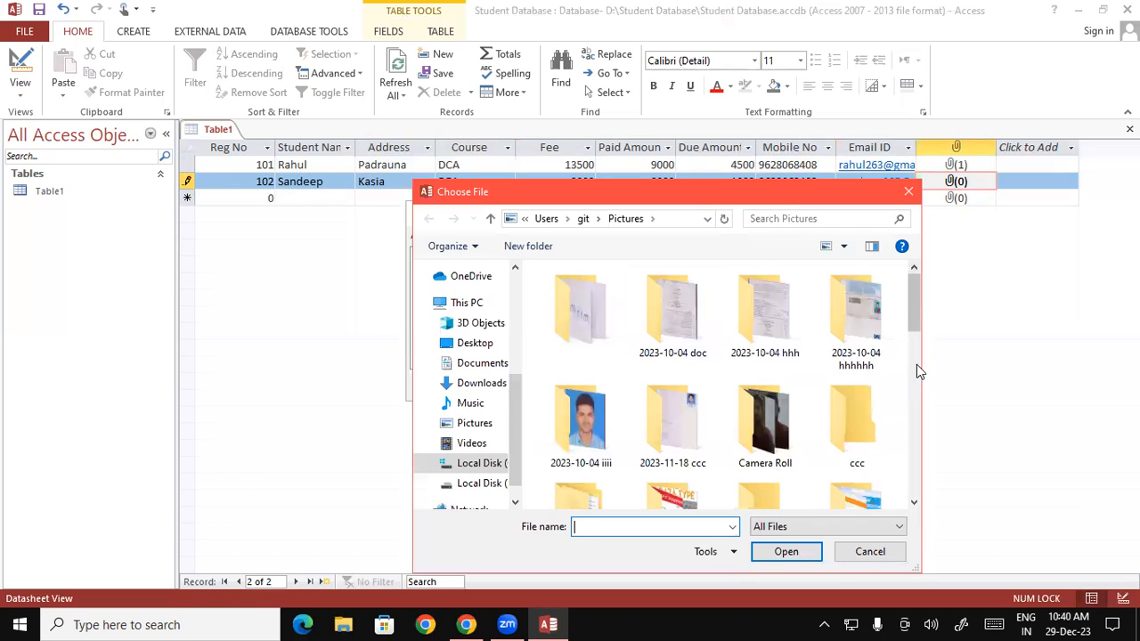
pyautogui.click(912, 438)
pyautogui.scroll(-2, 909, 457)
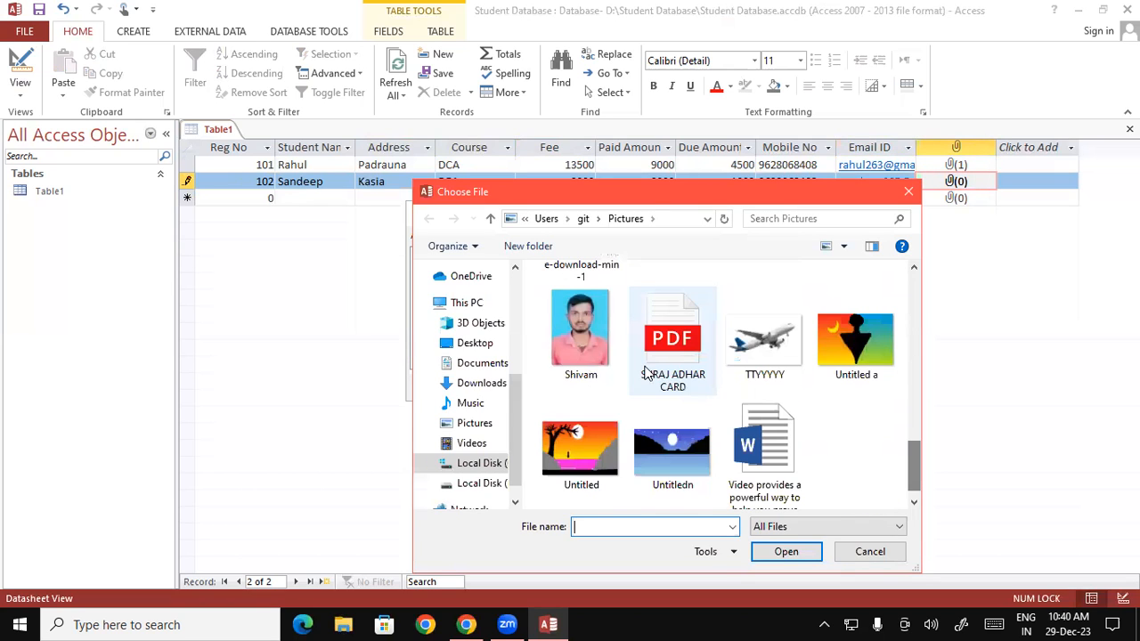
pyautogui.click(614, 307)
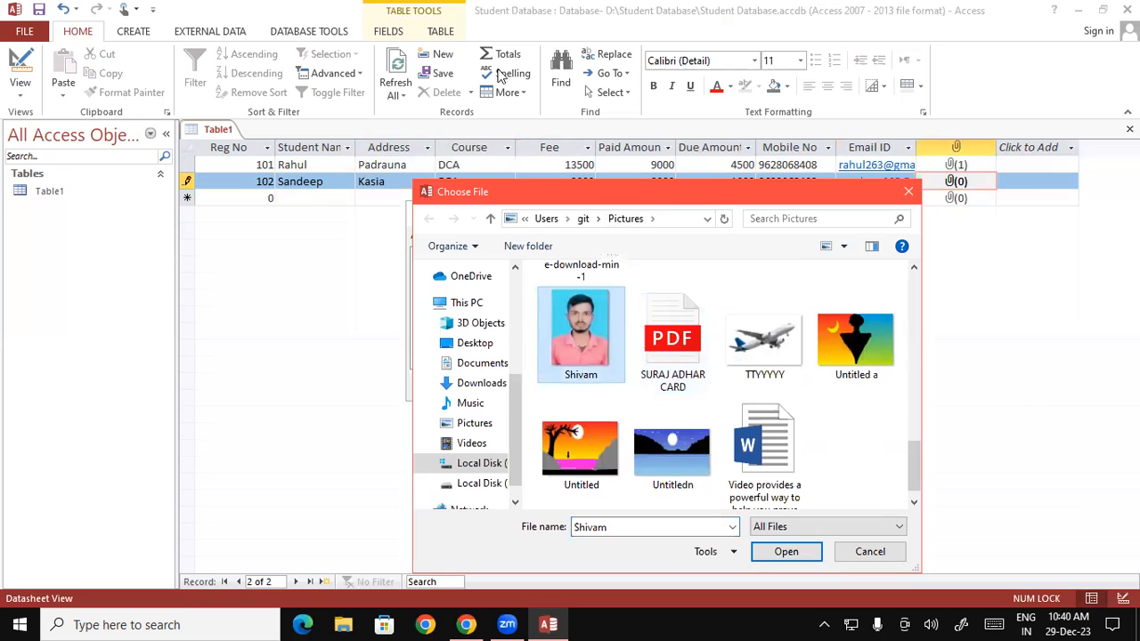
pyautogui.moveTo(657, 202); pyautogui.dragTo(477, 39)
pyautogui.click(607, 389)
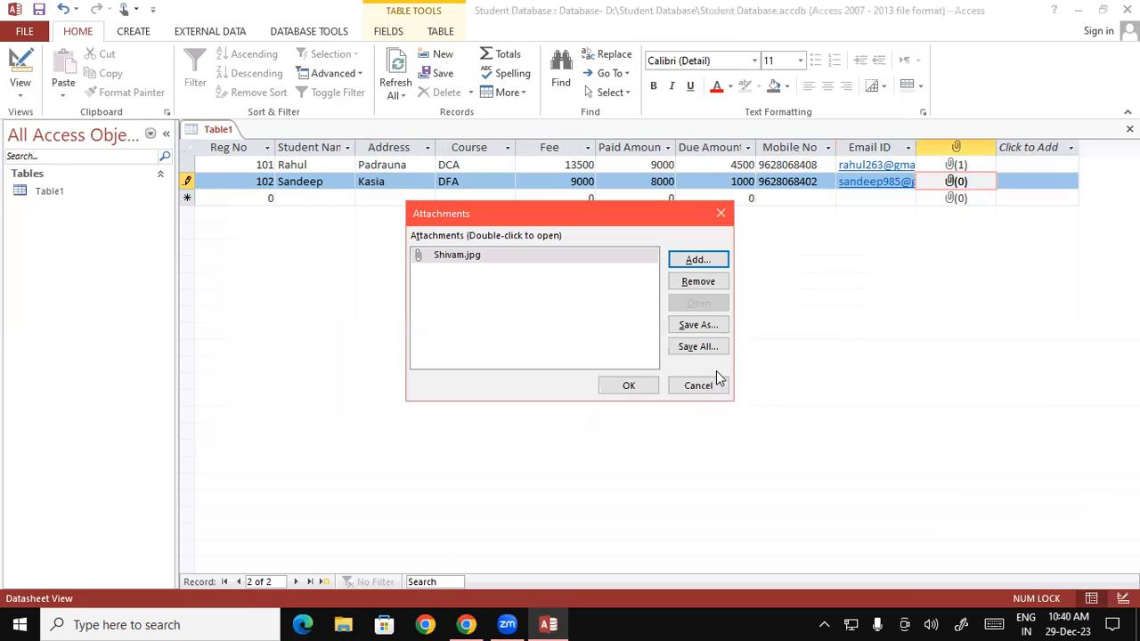
pyautogui.click(630, 387)
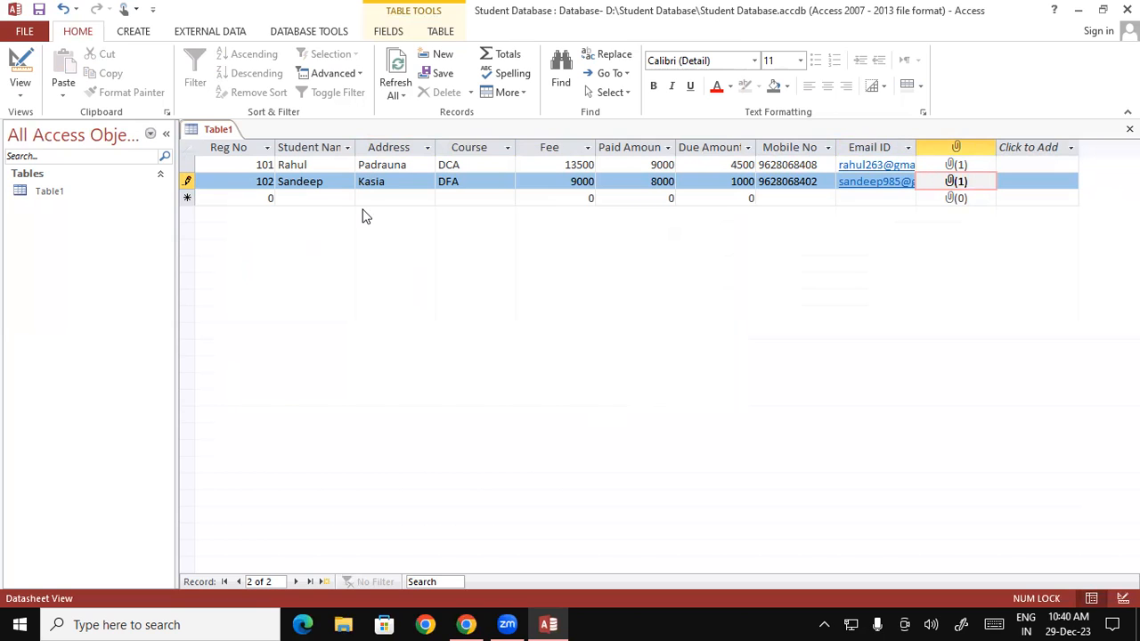
pyautogui.press('Down')
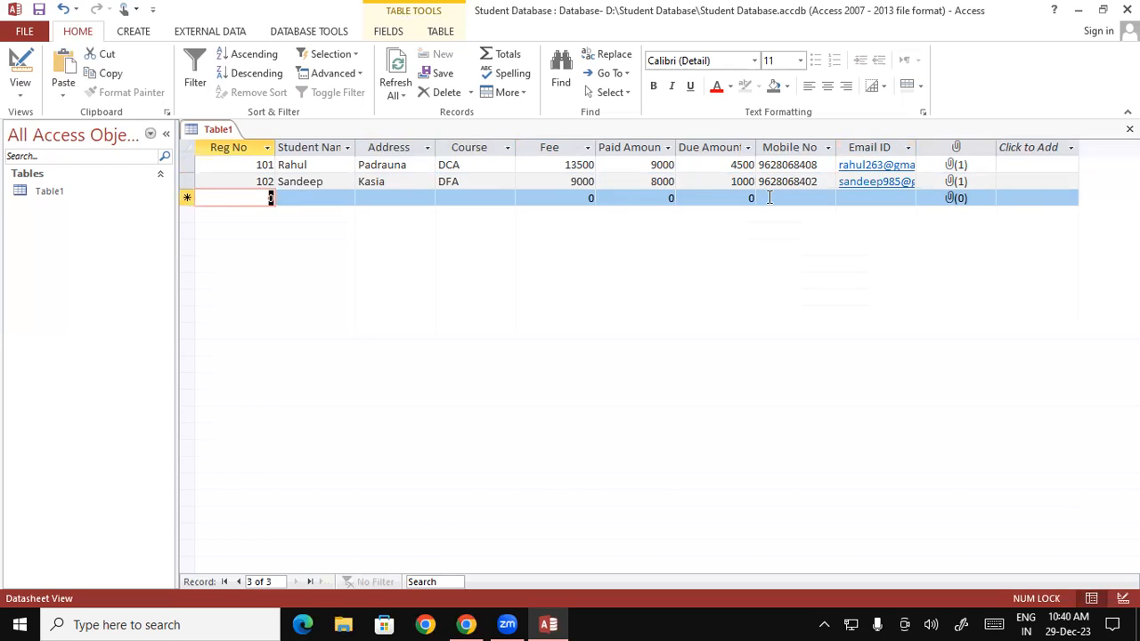
# Step: Add record 103 with the student's name and address, course DFA, fee 9000, paid 7000, due 2000
pyautogui.write('103')
pyautogui.press('Tab')
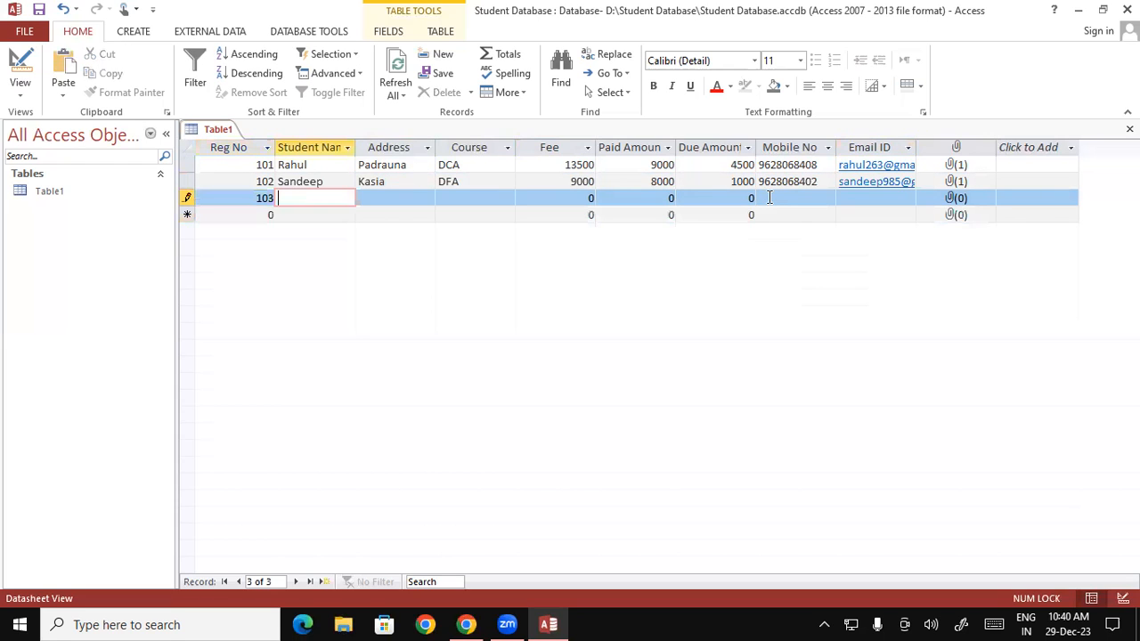
pyautogui.write('Ajay')
pyautogui.press('Tab')
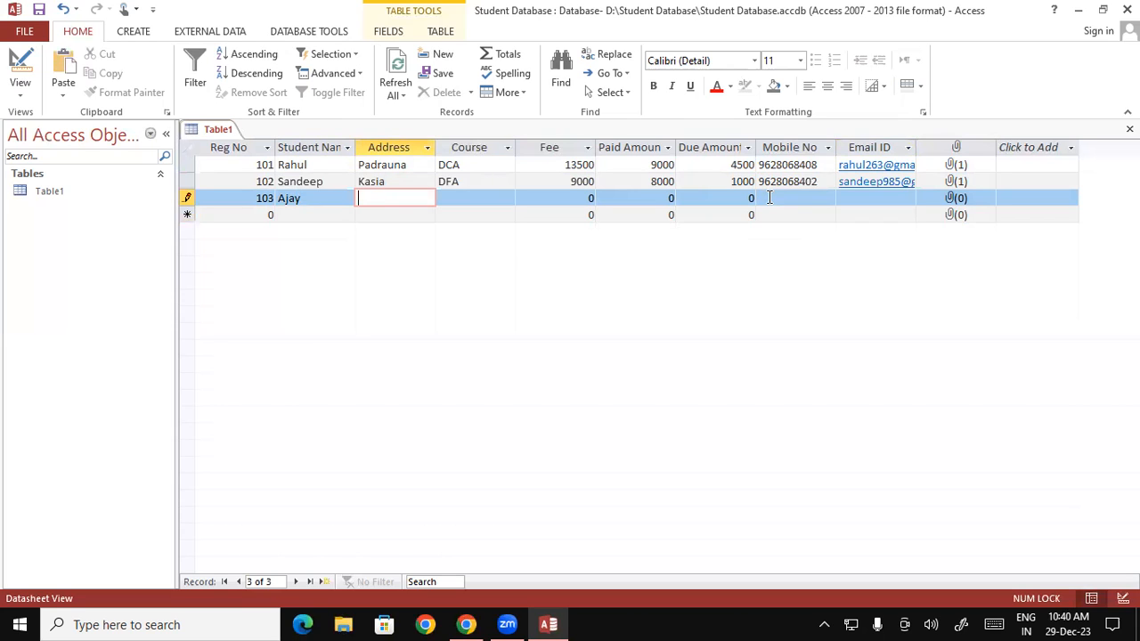
pyautogui.write('Rampur')
pyautogui.press('Tab')
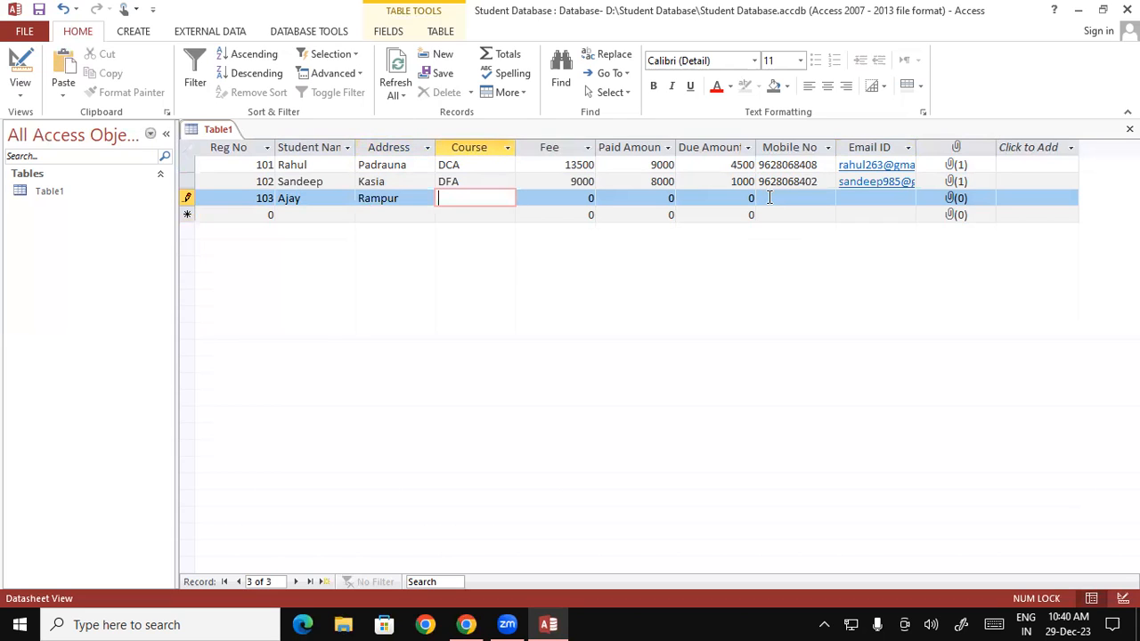
pyautogui.write('DFA')
pyautogui.press('Tab')
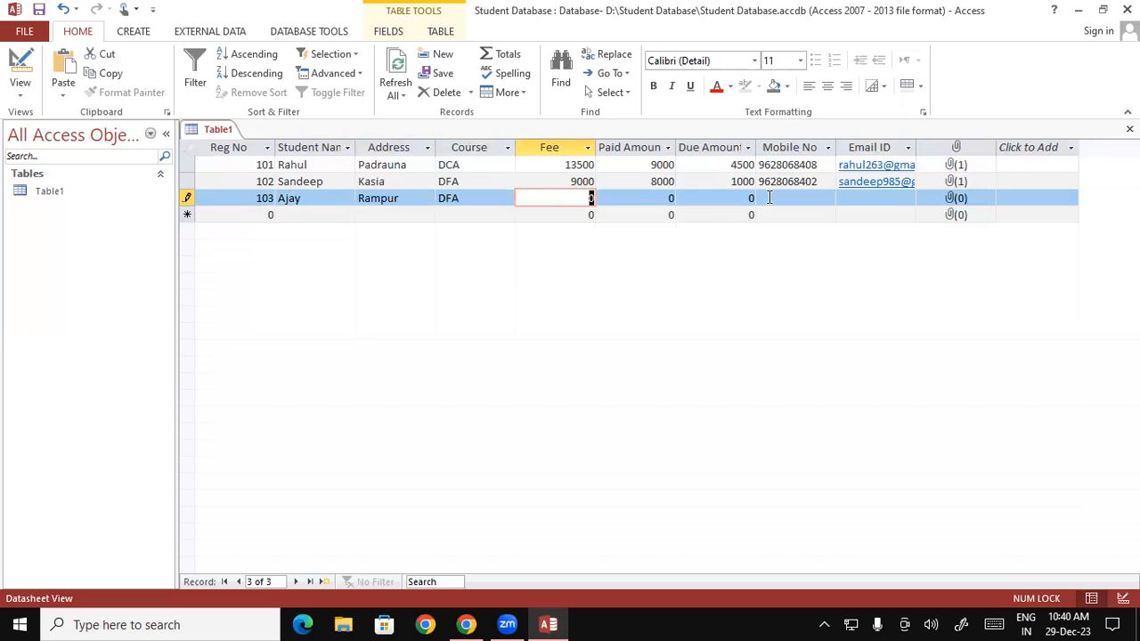
pyautogui.write('90')
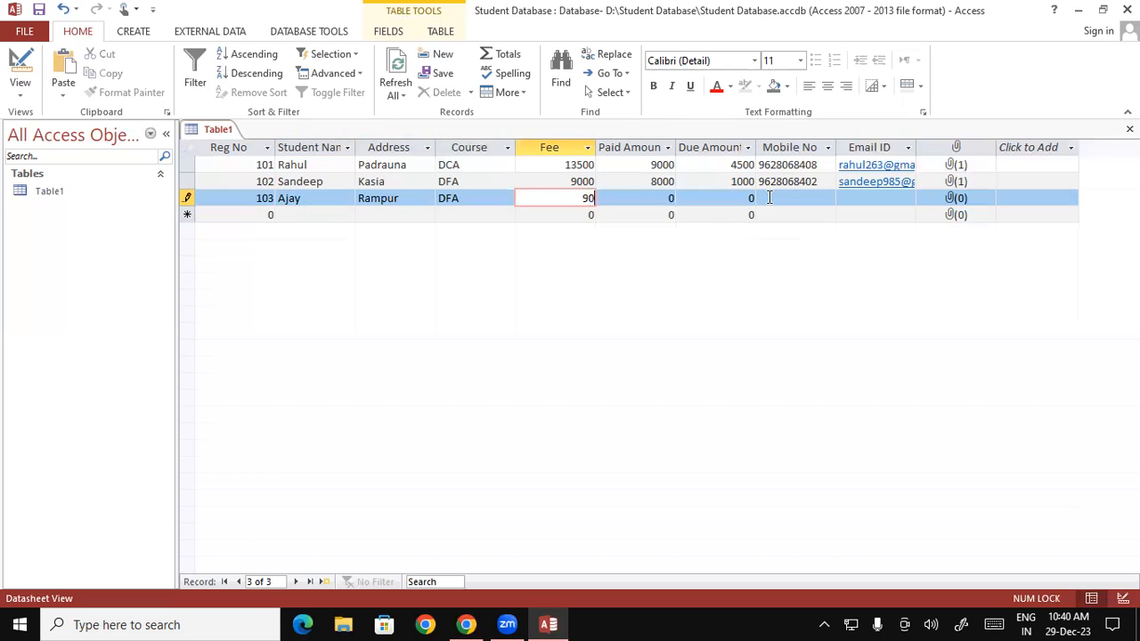
pyautogui.write('00')
pyautogui.press('Tab')
pyautogui.write('7')
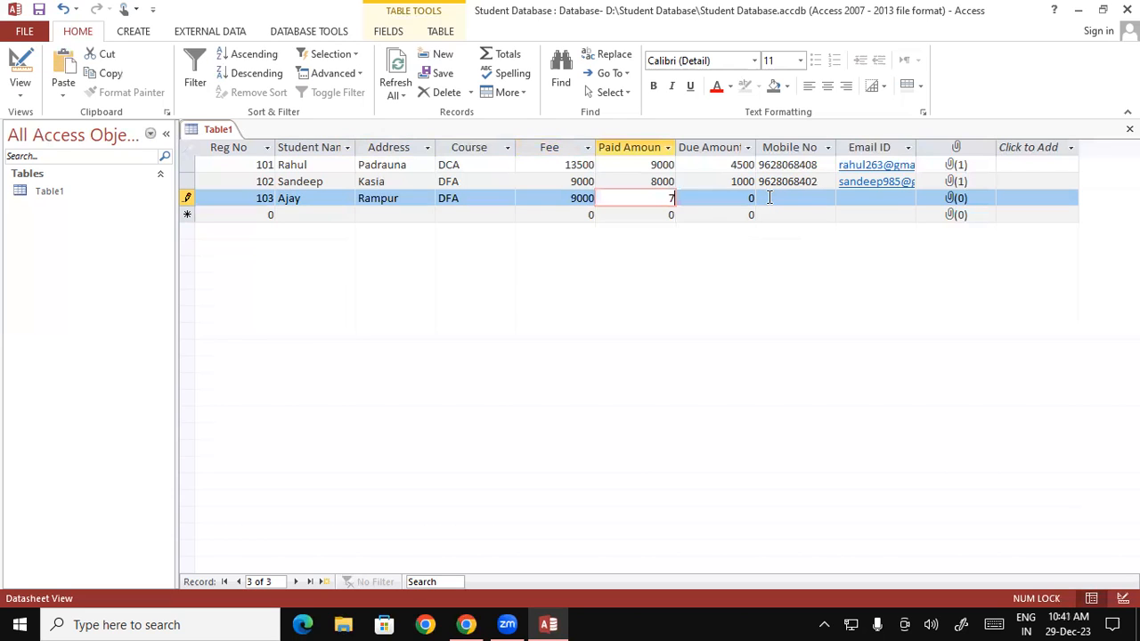
pyautogui.write('000')
pyautogui.press('Tab')
pyautogui.write('20')
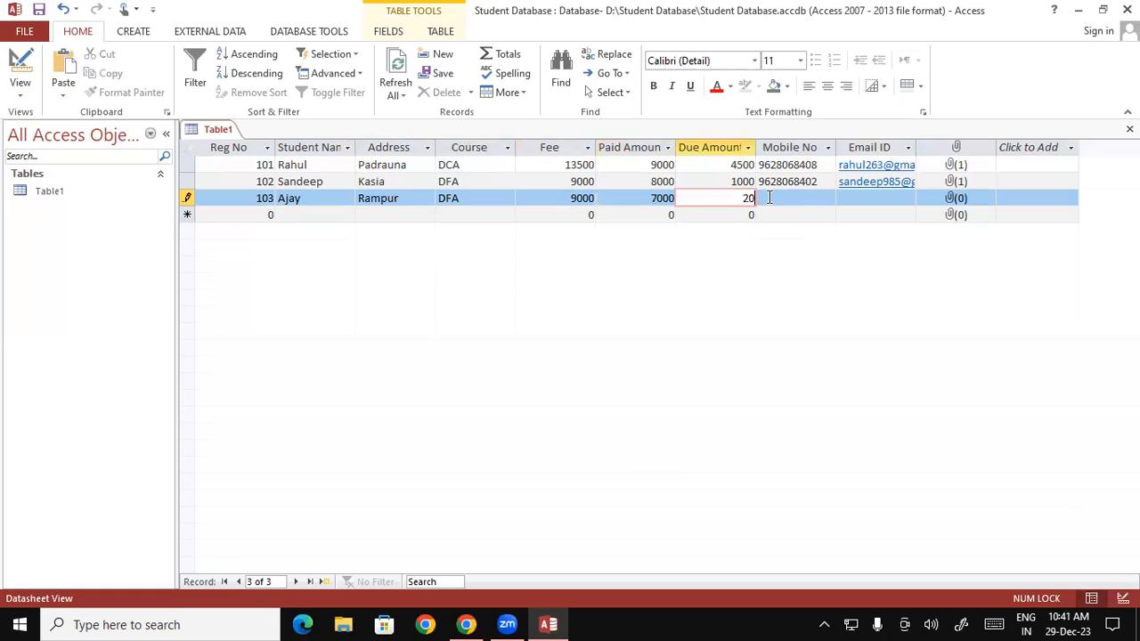
pyautogui.write('00')
pyautogui.press('Tab')
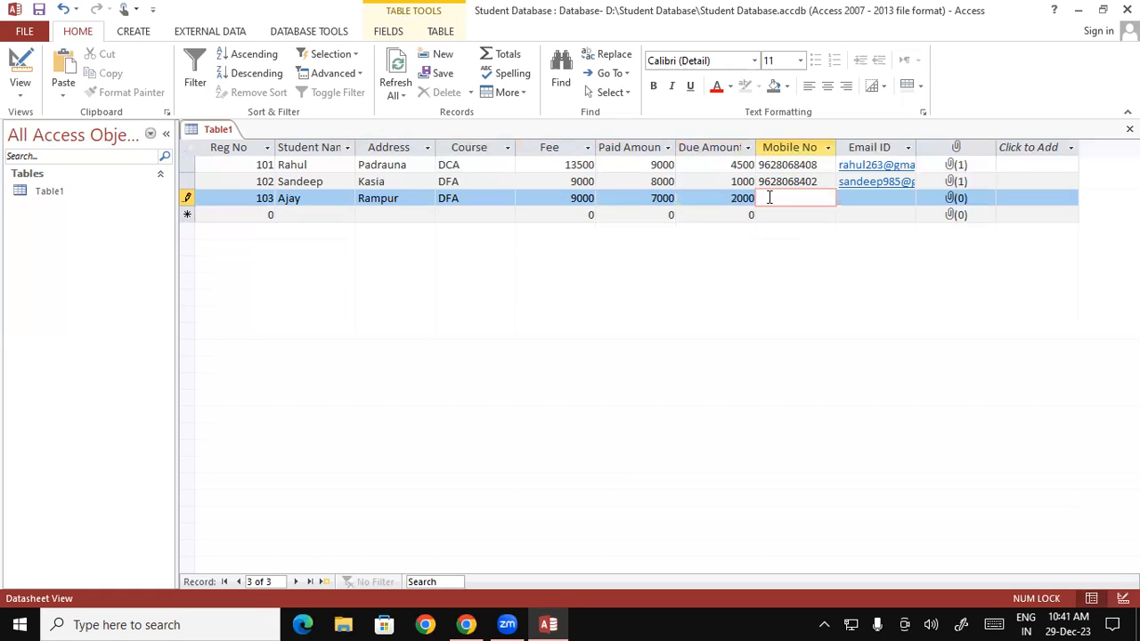
# Step: Enter record 103's mobile number and e-mail address, correcting typos
pyautogui.press('Tab')
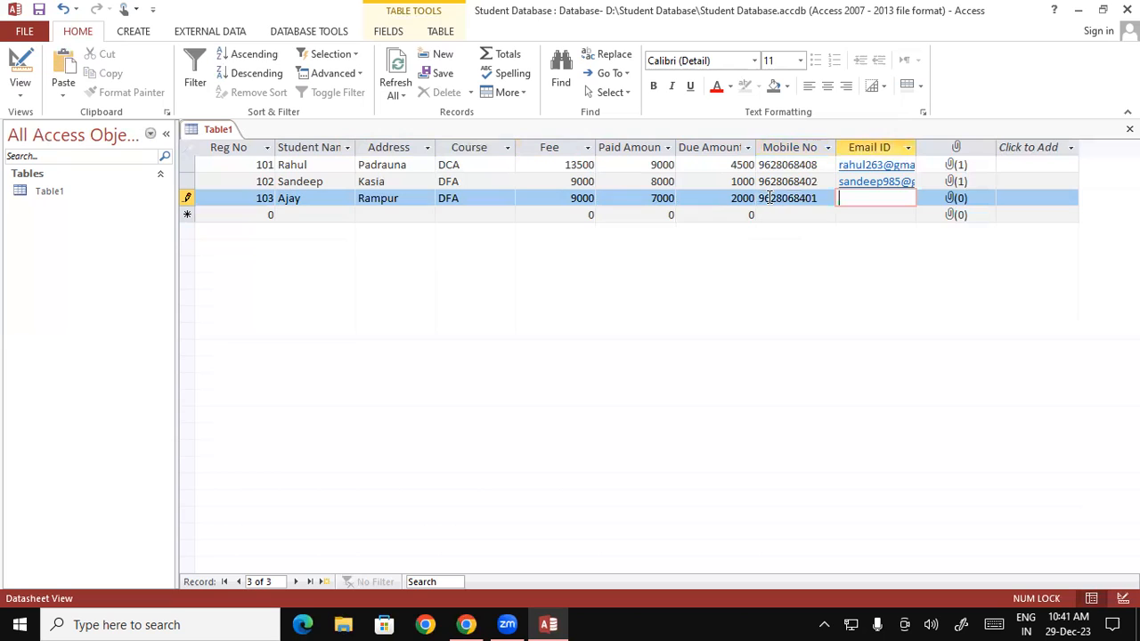
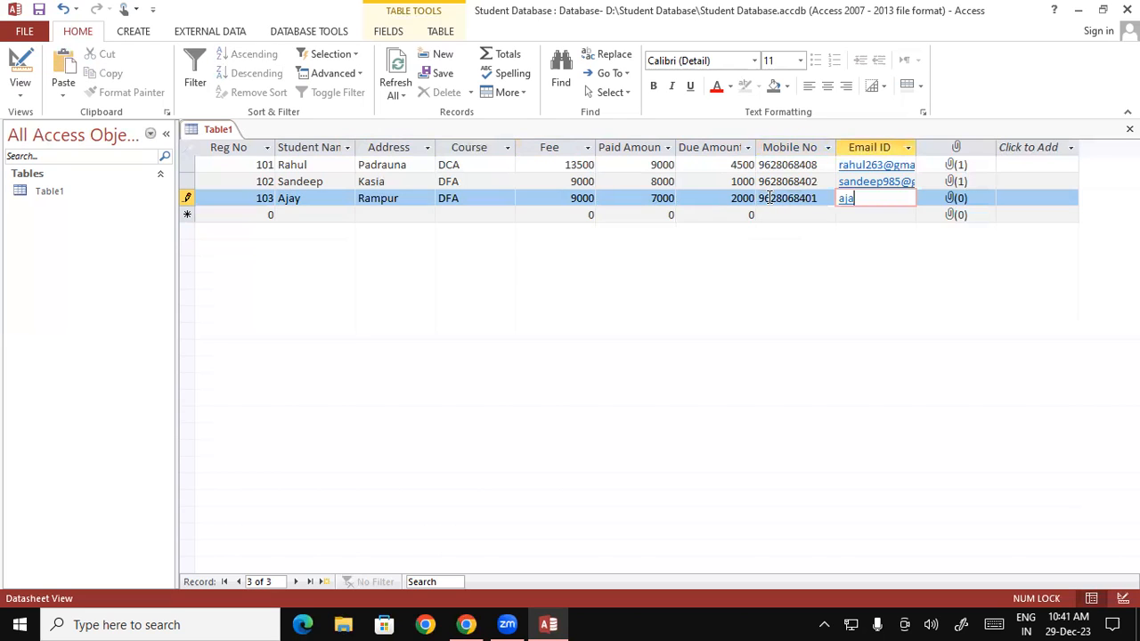
pyautogui.press('Tab')
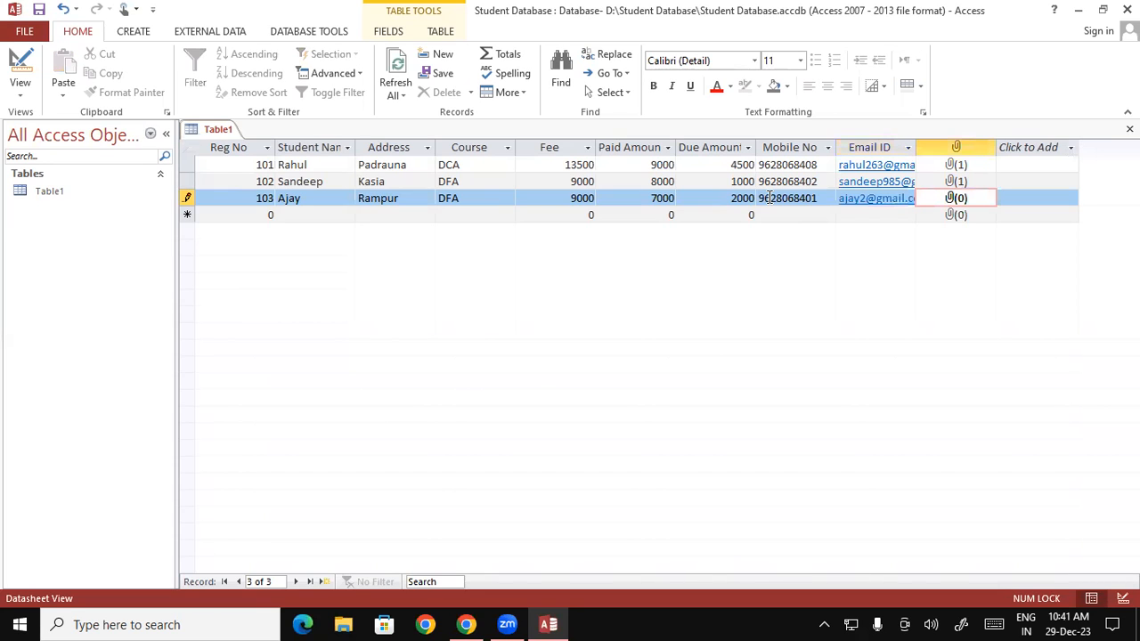
# Step: Attach the photo iiii 001 to record 103 and start the next blank row
pyautogui.doubleClick(956, 199)
pyautogui.click(707, 266)
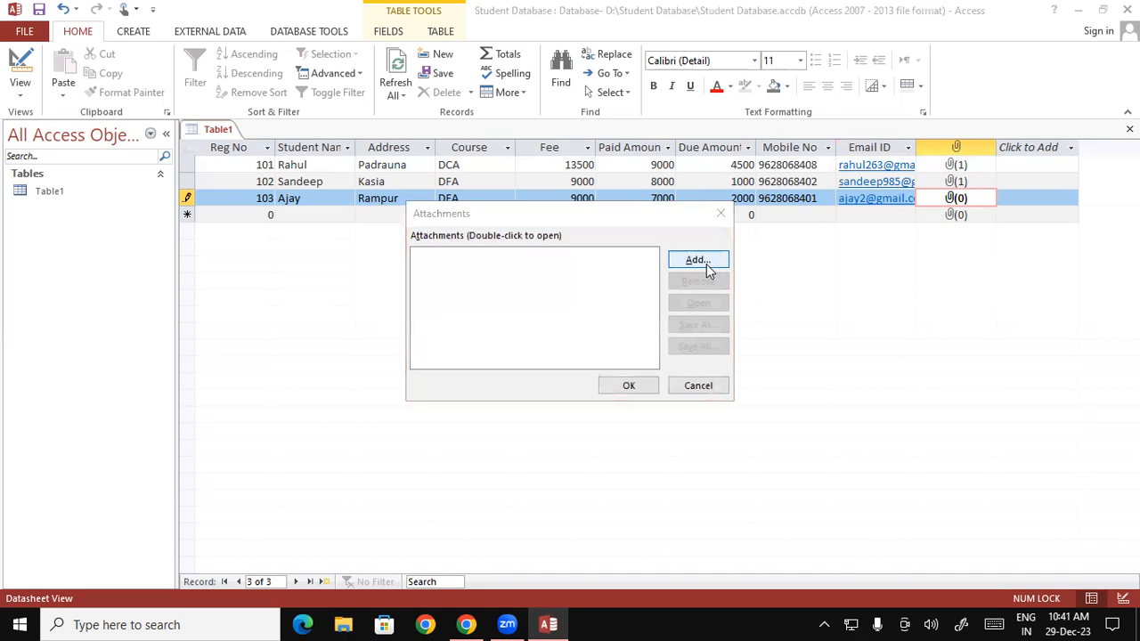
pyautogui.doubleClick(421, 272)
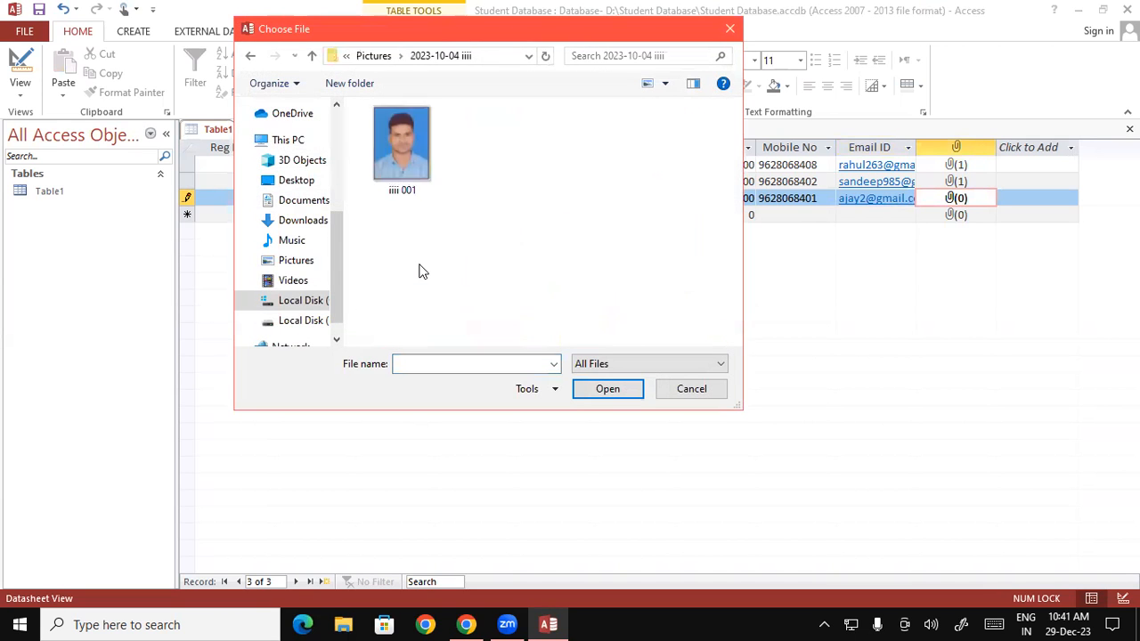
pyautogui.click(409, 145)
pyautogui.click(605, 389)
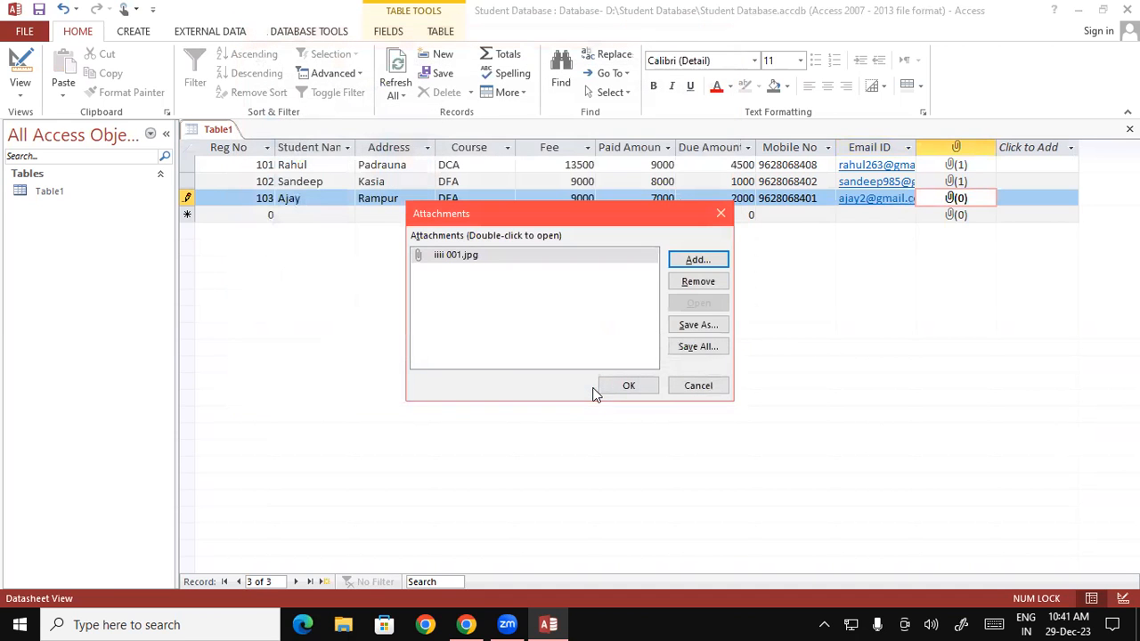
pyautogui.click(629, 388)
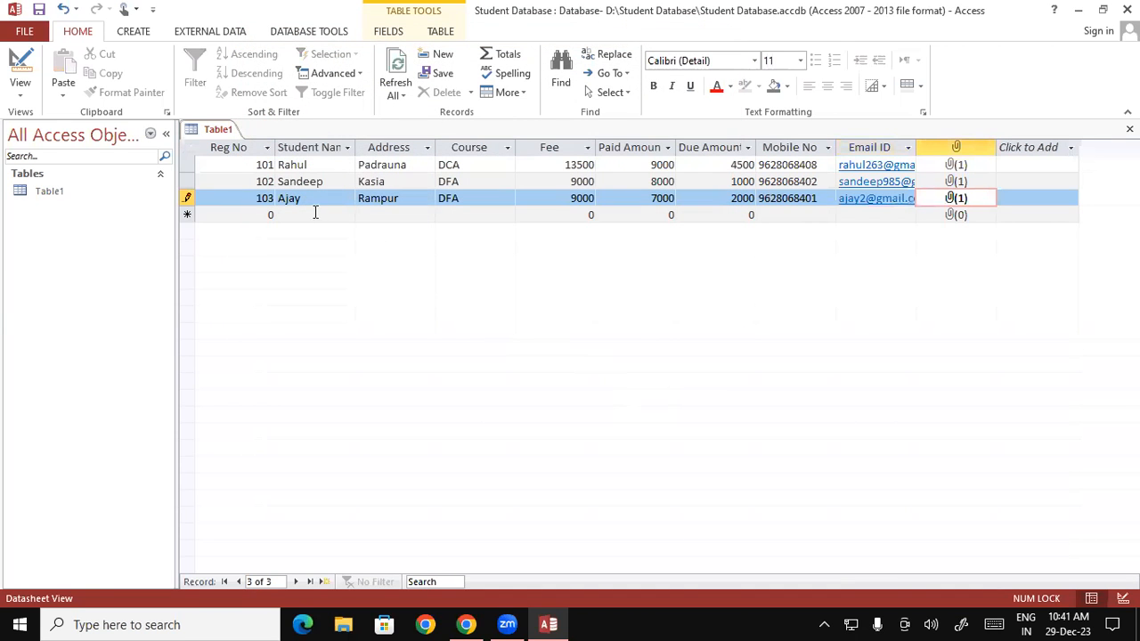
pyautogui.click(360, 214)
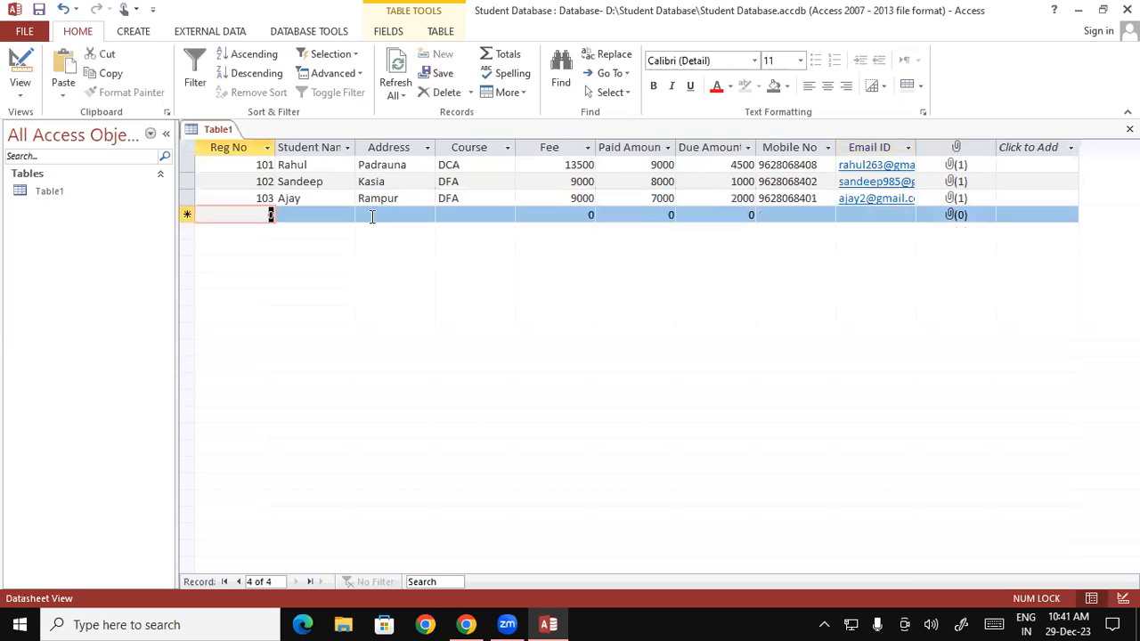
# Step: Add record 104 with the student's name and address, course CCC, fee 5000, paid 5000, due 0
pyautogui.write('104')
pyautogui.press('Tab')
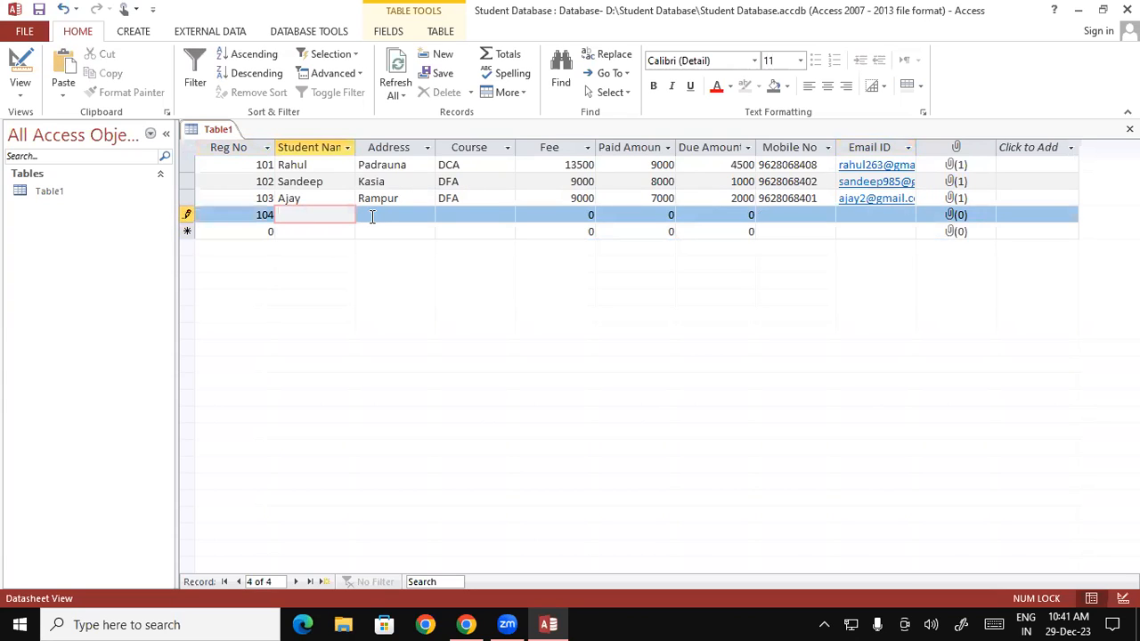
pyautogui.write('Rupesh')
pyautogui.press('Tab')
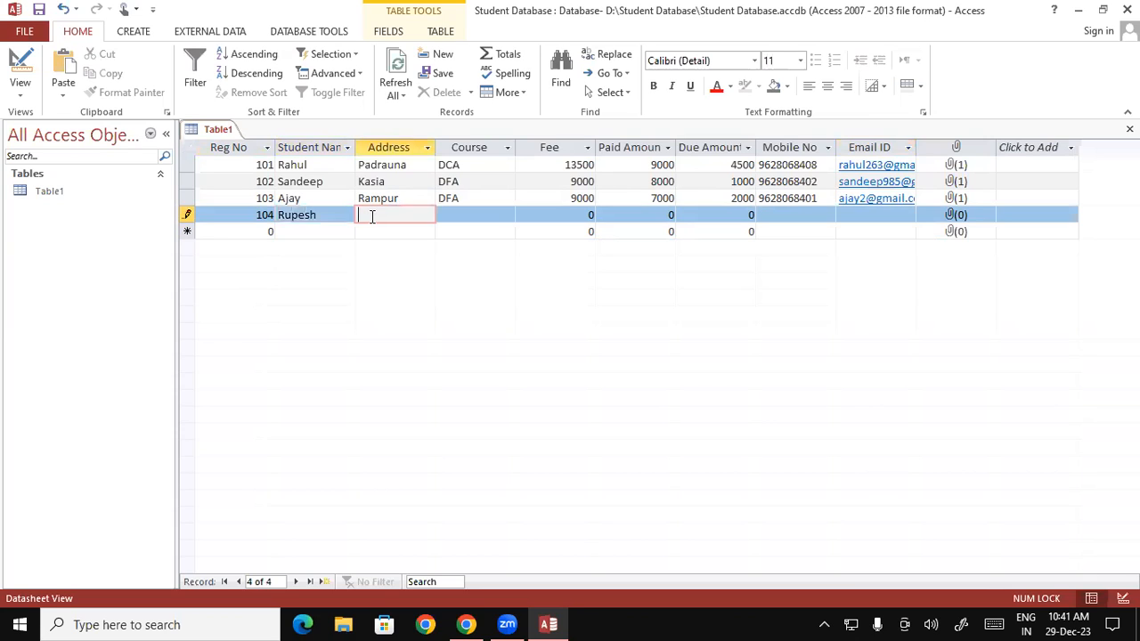
pyautogui.write('Pallari')
pyautogui.press('Tab')
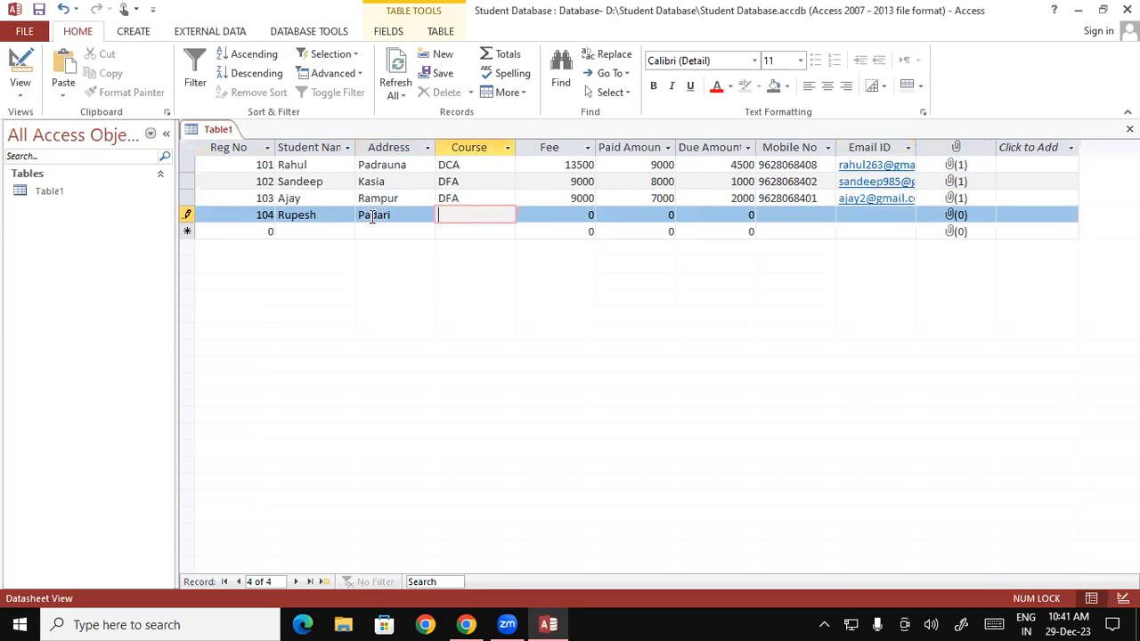
pyautogui.write('CCC')
pyautogui.press('Tab')
pyautogui.write('5000')
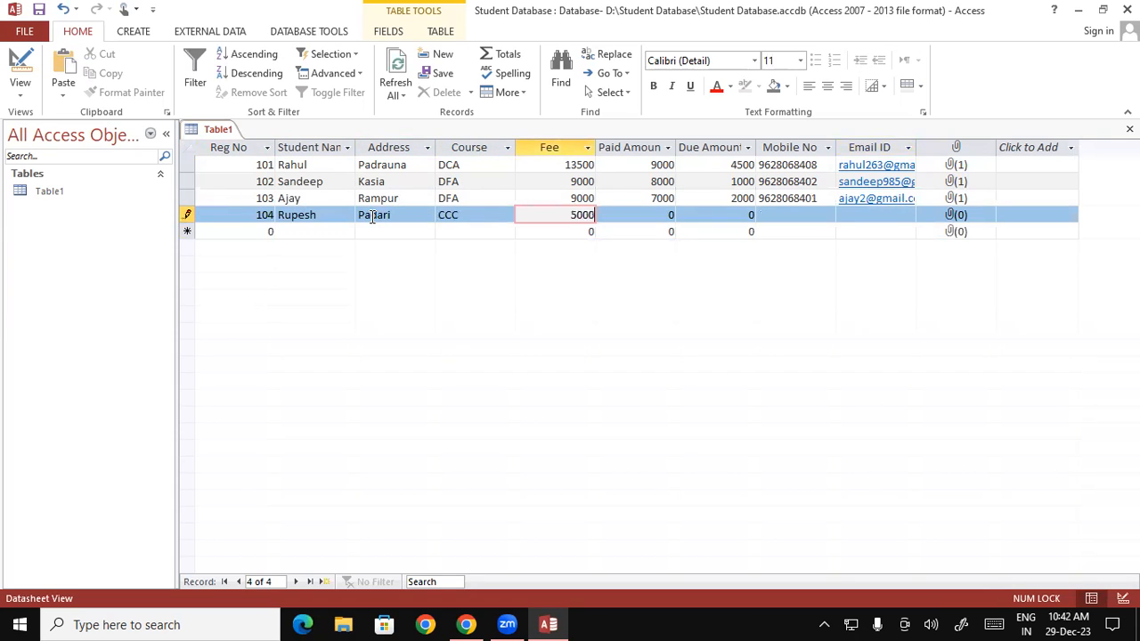
pyautogui.press('Tab')
pyautogui.write('5000')
pyautogui.press('Tab')
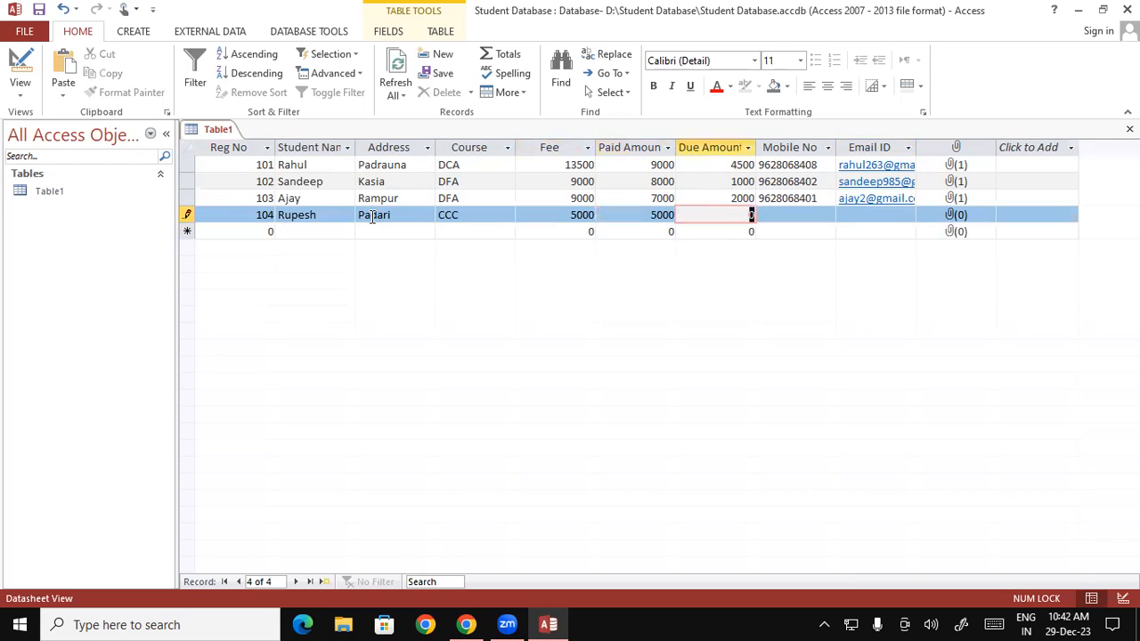
pyautogui.press('Tab')
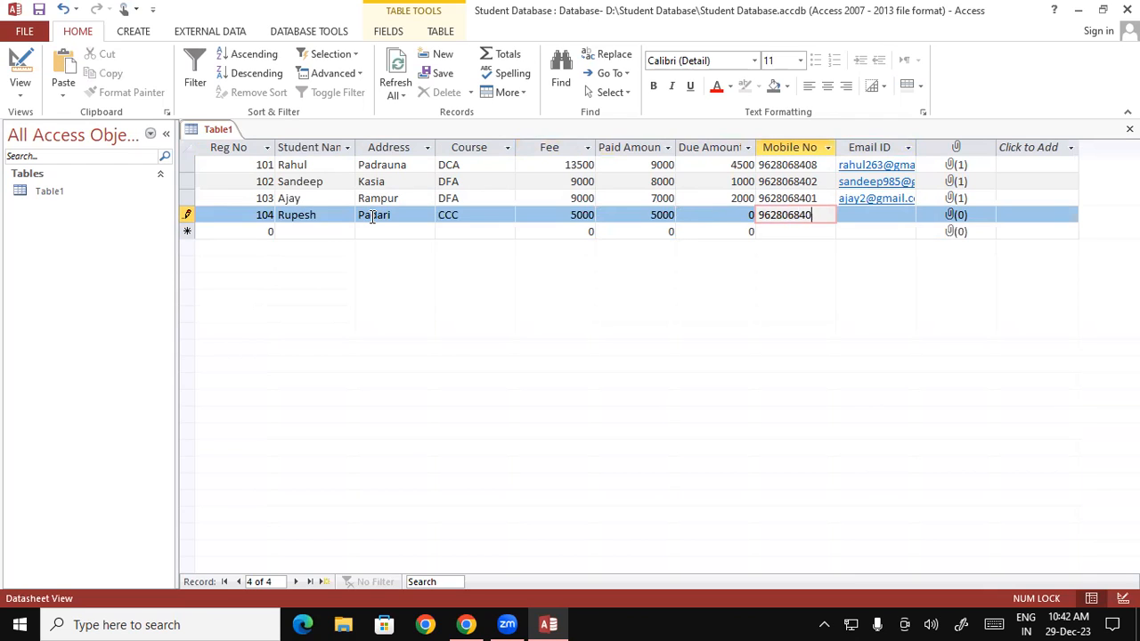
# Step: Enter record 104's mobile number and e-mail address
pyautogui.press('Tab')
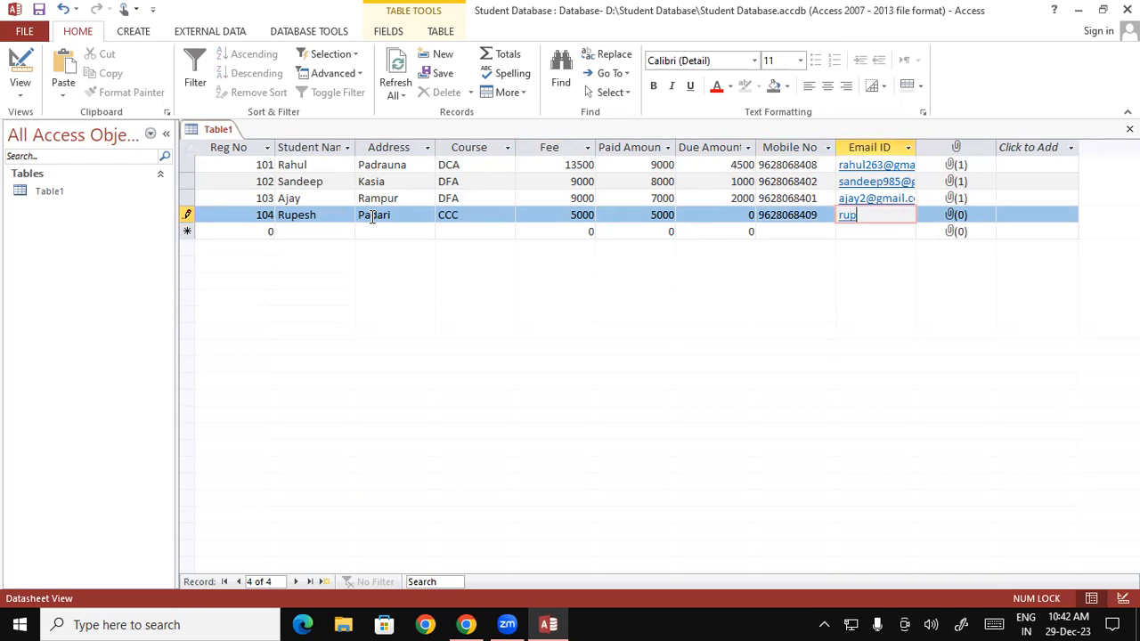
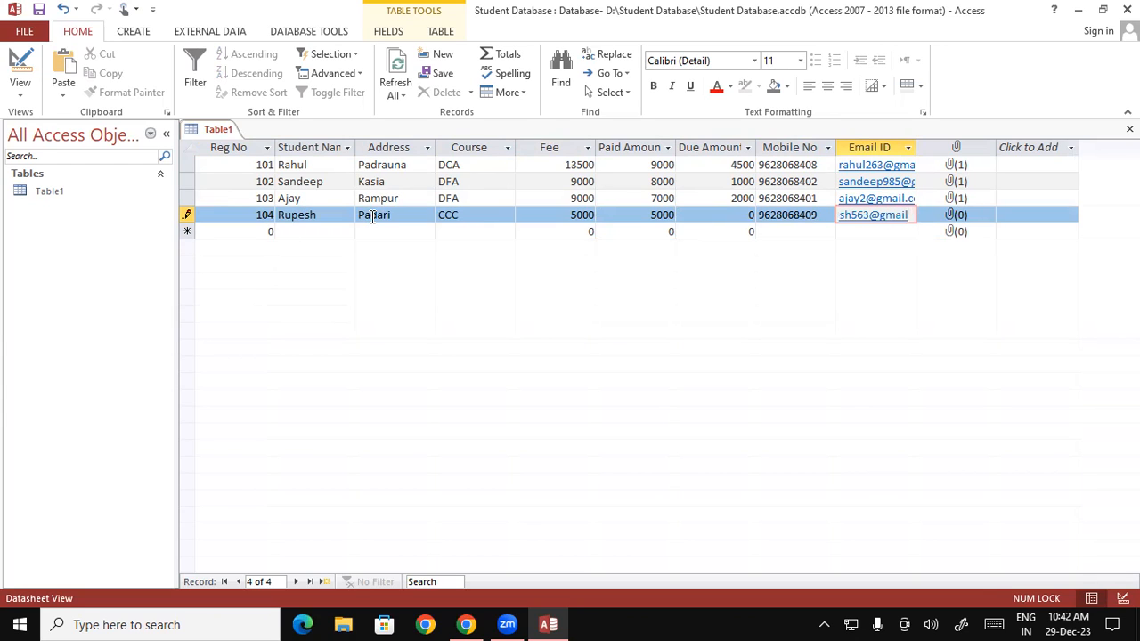
pyautogui.press('Tab')
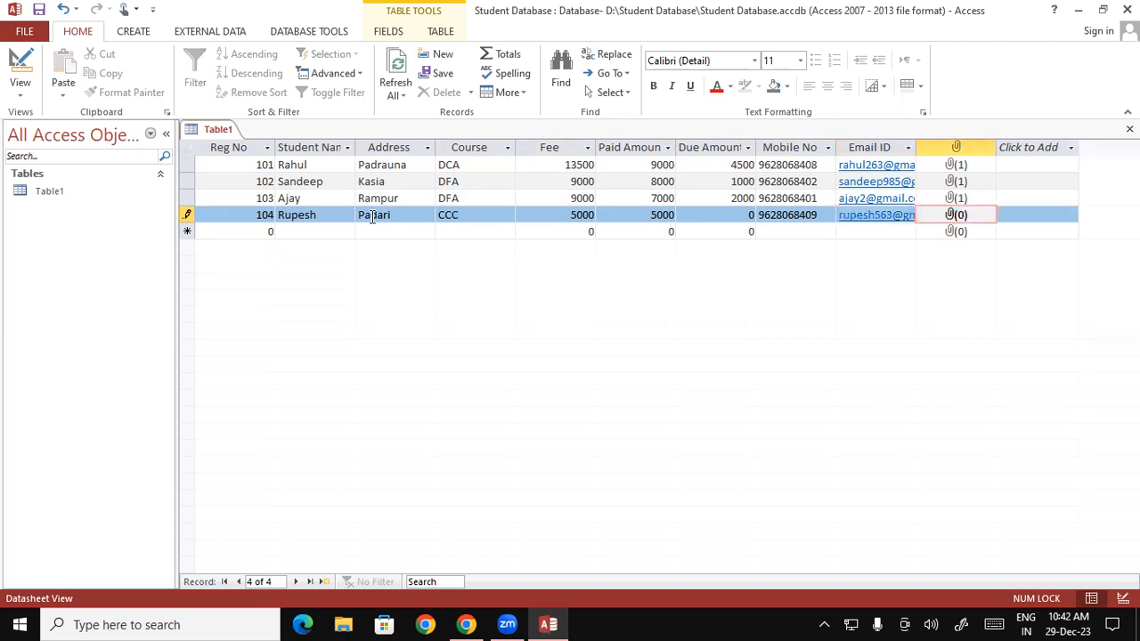
# Step: Attach the photo iiii 001 to record 104 and enter Reg No 105 in the new row
pyautogui.doubleClick(957, 216)
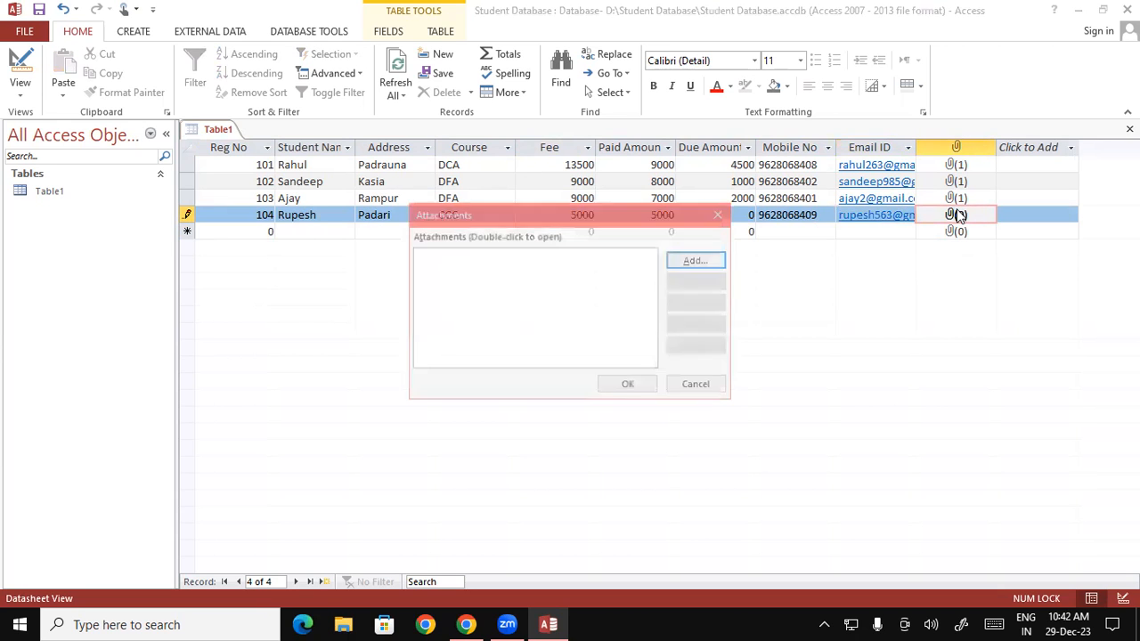
pyautogui.click(692, 259)
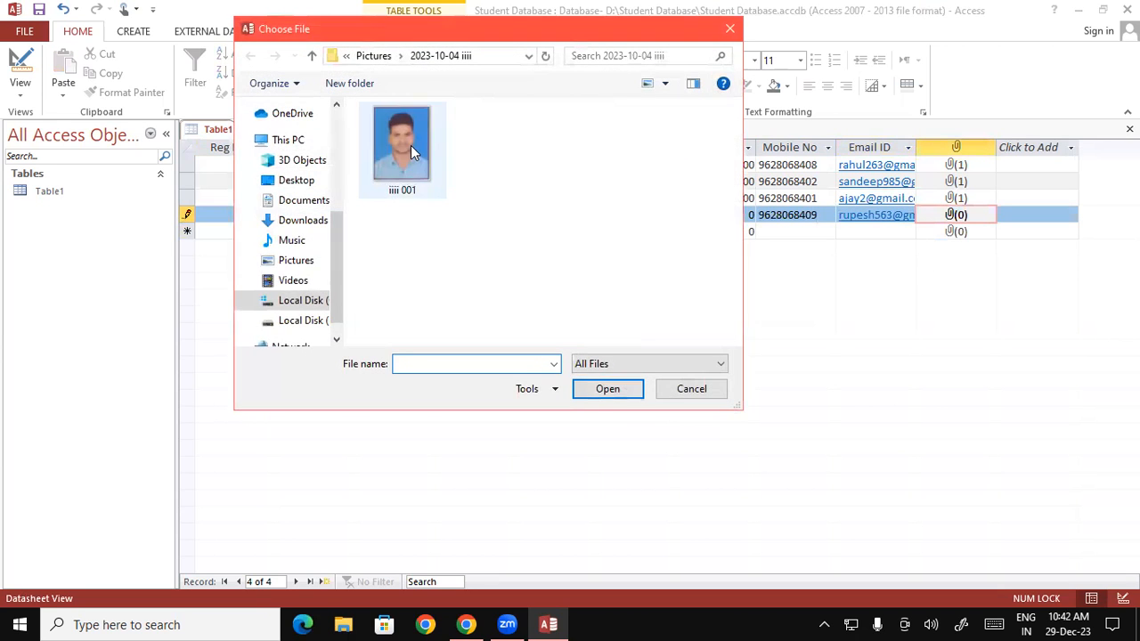
pyautogui.click(411, 145)
pyautogui.click(613, 389)
pyautogui.click(637, 390)
pyautogui.press('Tab')
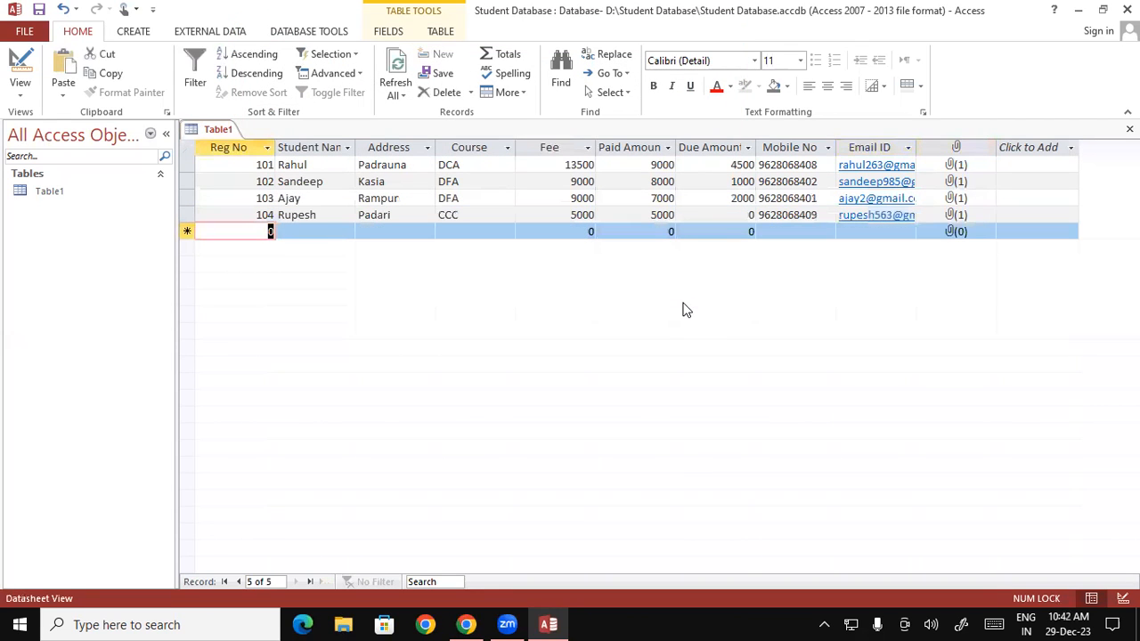
pyautogui.write('105')
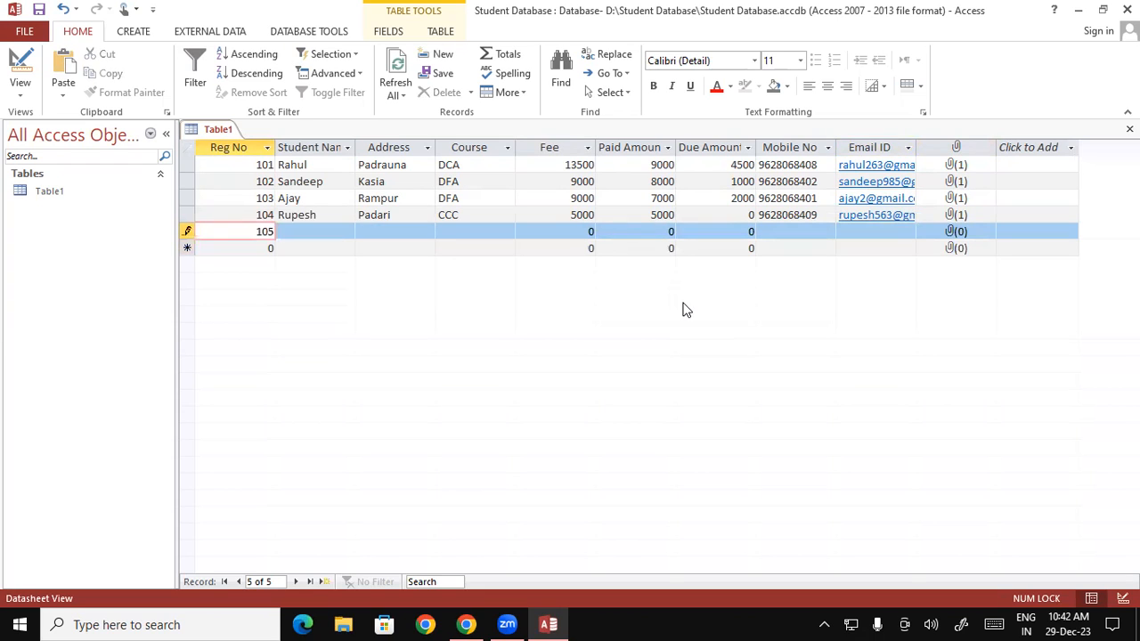
pyautogui.press('Tab')
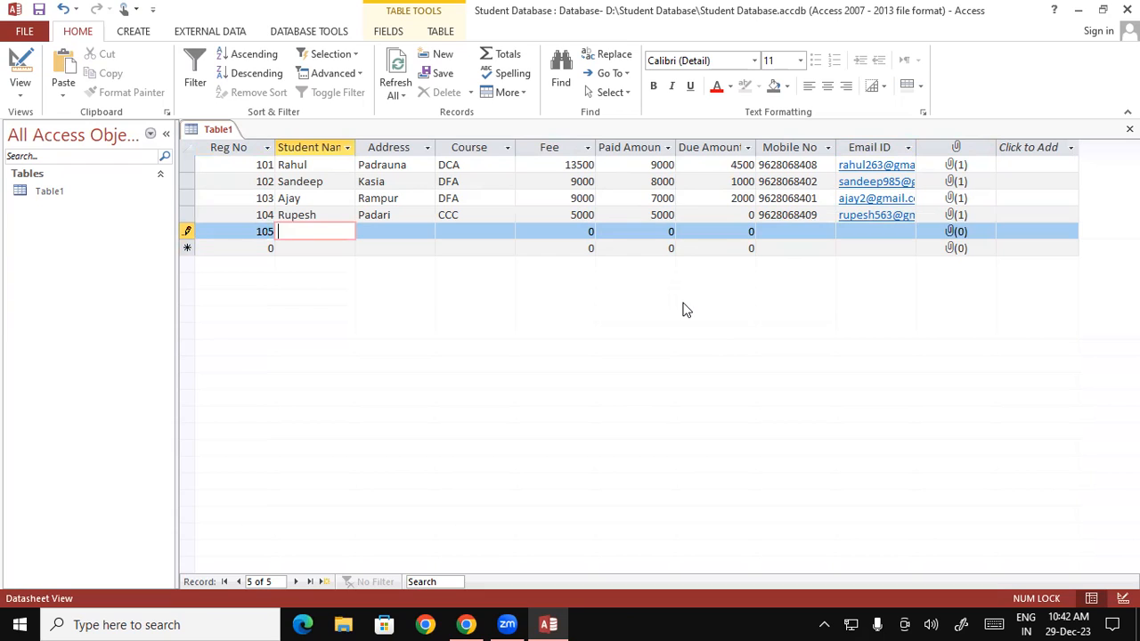
# Step: Fill record 105 with the student's name and address, course DCA, fee 13500, paid 12500, due 1000
pyautogui.write('Chandan')
pyautogui.press('Tab')
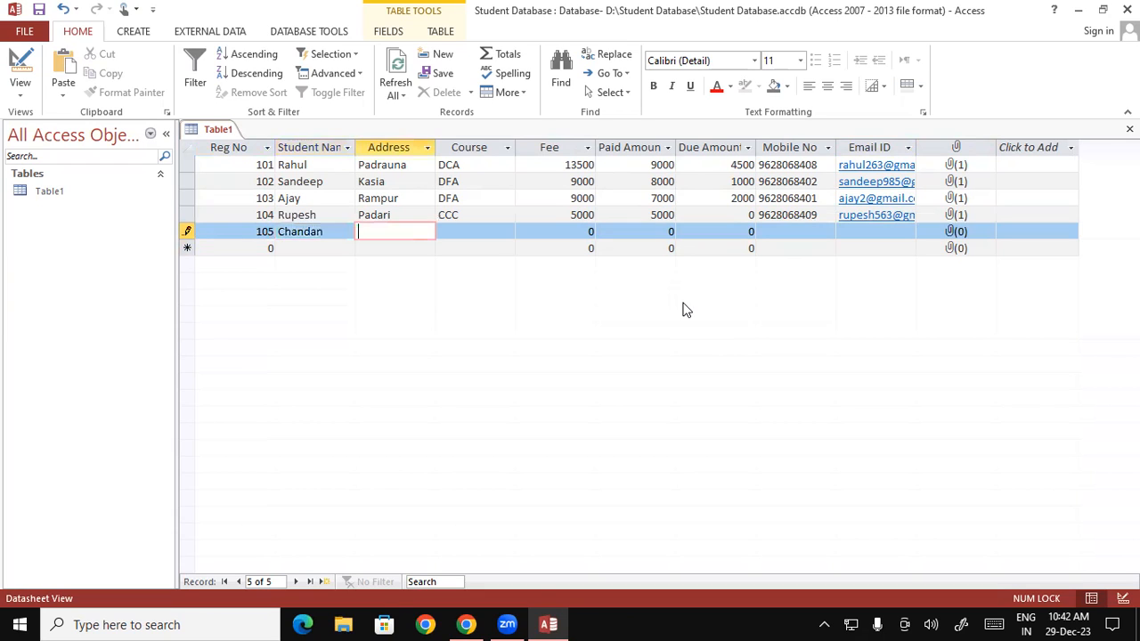
pyautogui.write('Ramkola')
pyautogui.press('Tab')
pyautogui.write('DCA')
pyautogui.press('Tab')
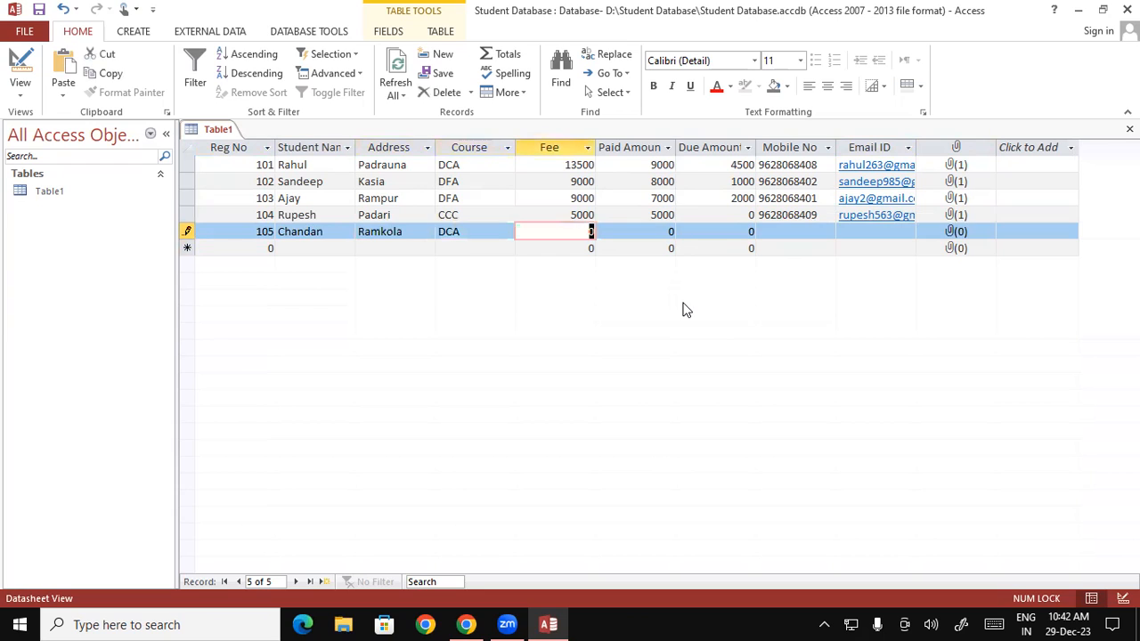
pyautogui.write('1')
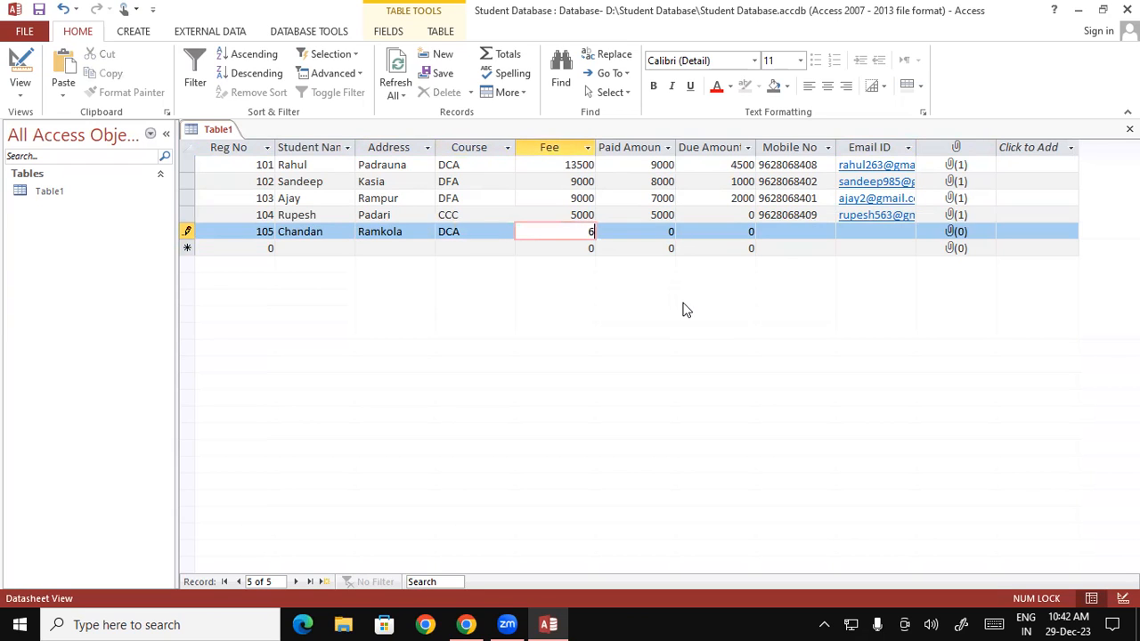
pyautogui.write('3500')
pyautogui.press('Tab')
pyautogui.write('12500')
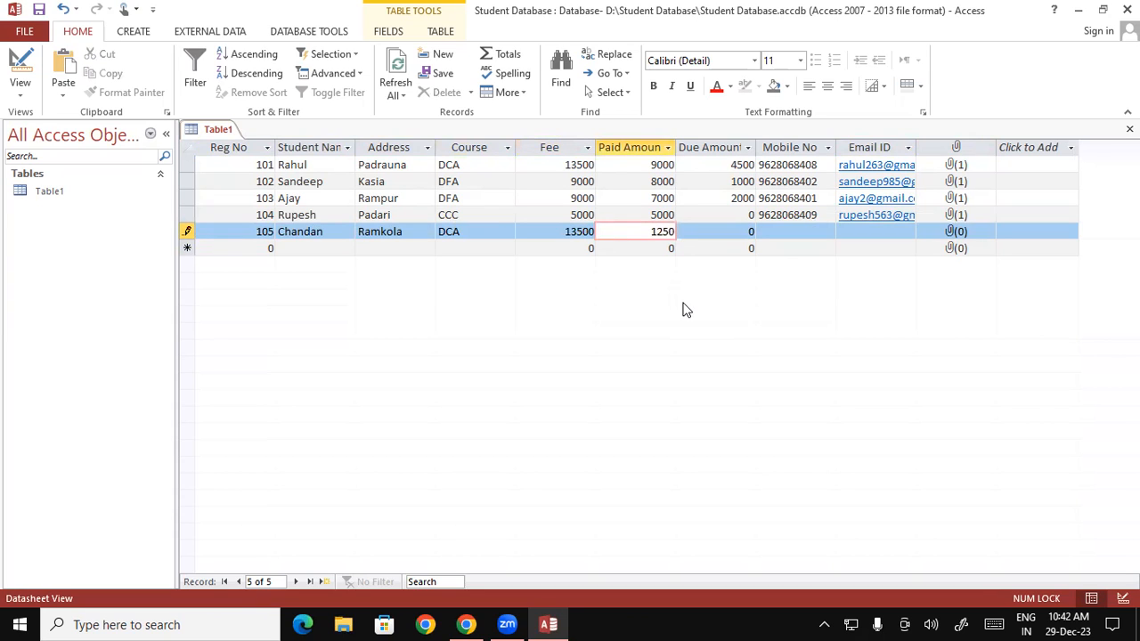
pyautogui.press('Tab')
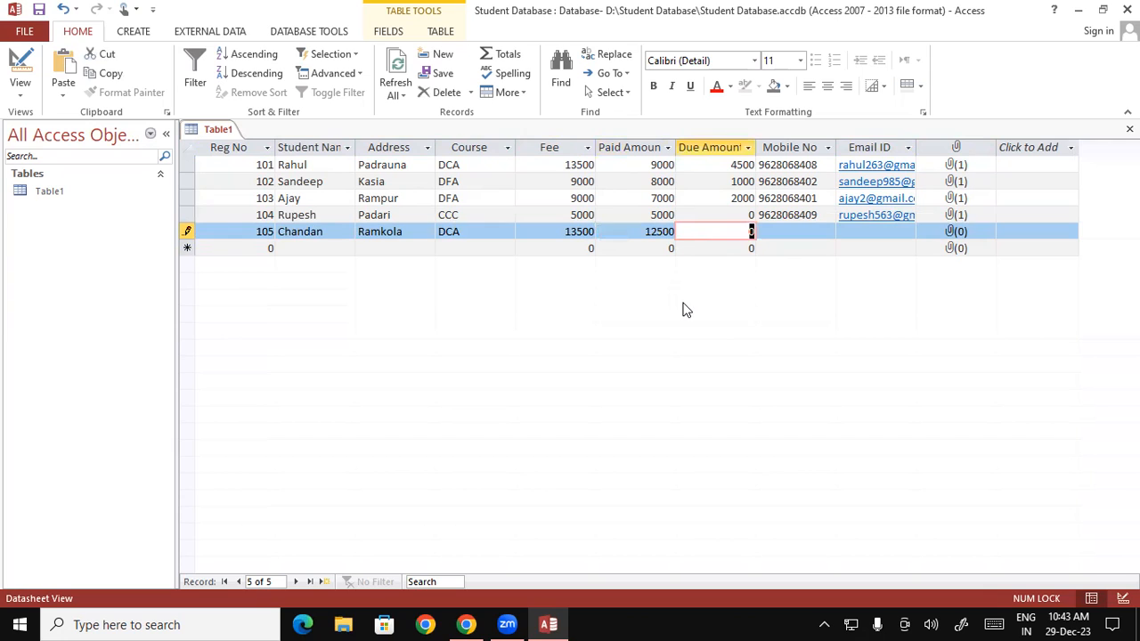
pyautogui.write('1000')
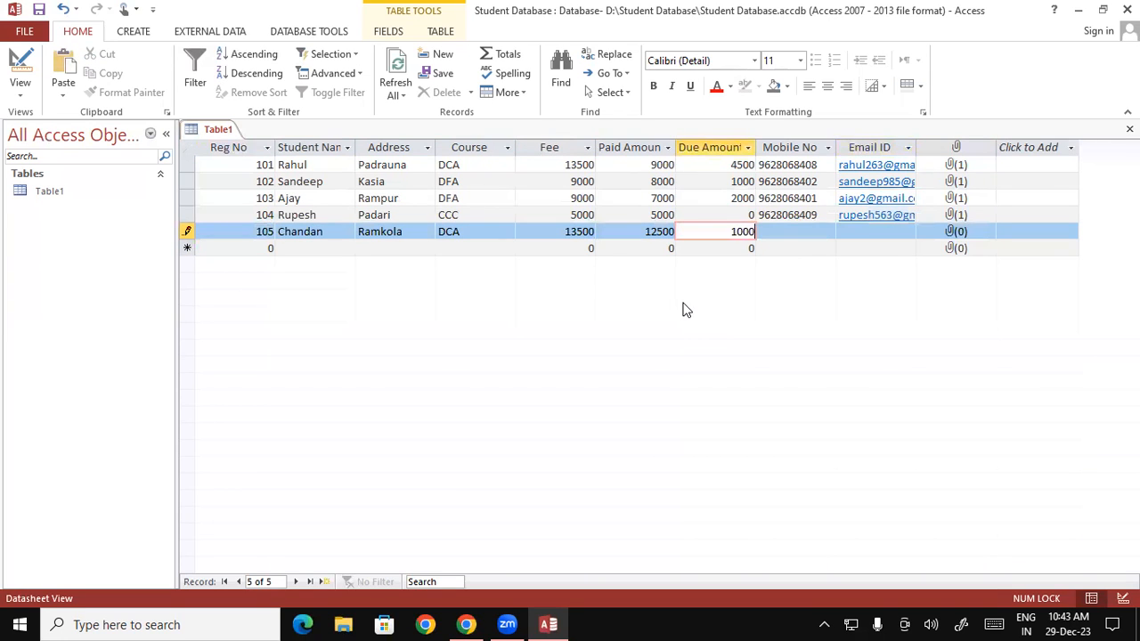
pyautogui.press('Tab')
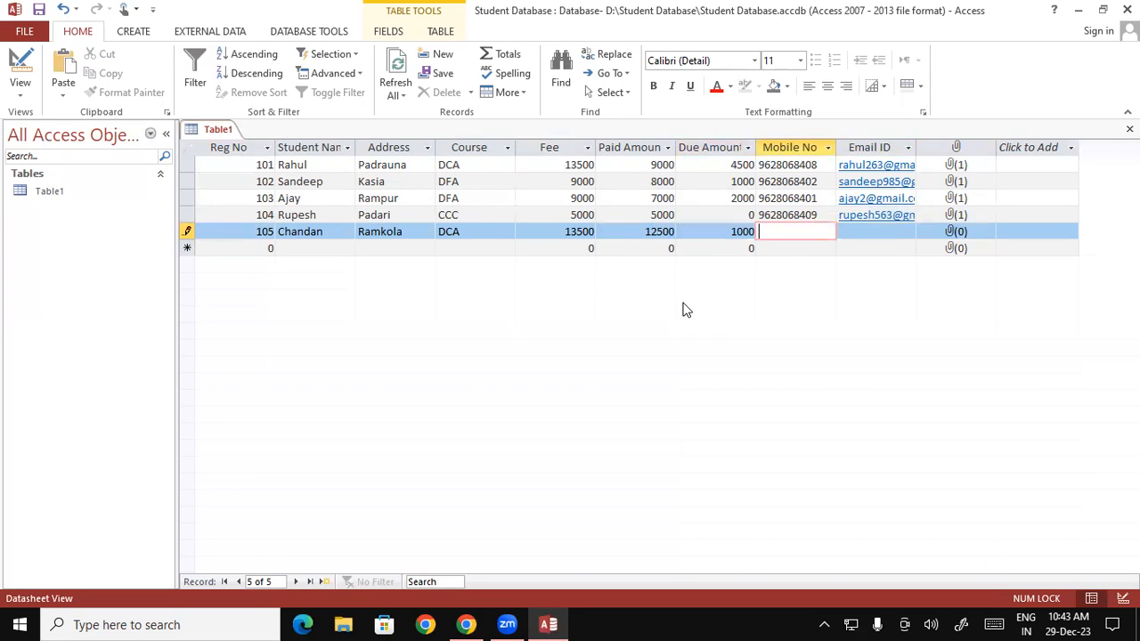
# Step: Enter record 105's mobile number and e-mail address
pyautogui.press('Tab')
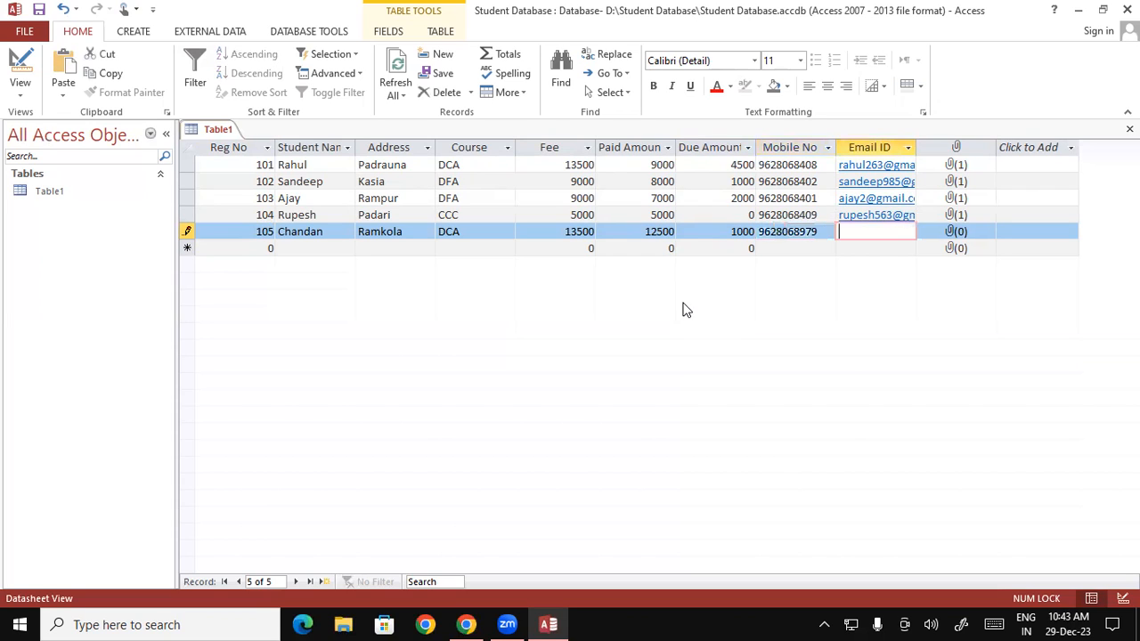
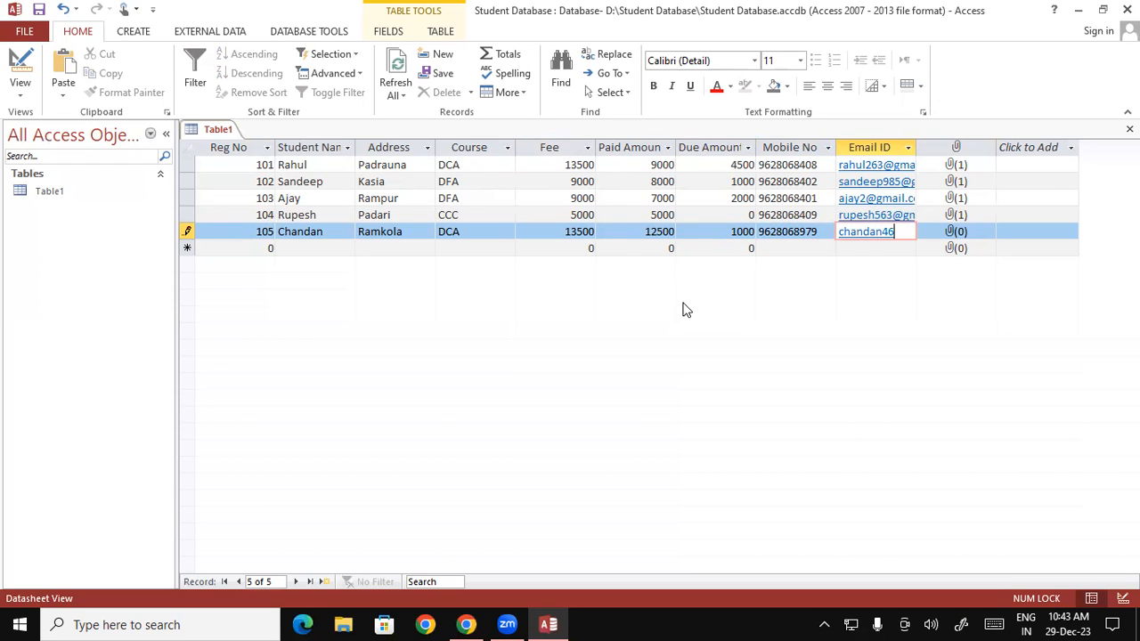
pyautogui.press('Tab')
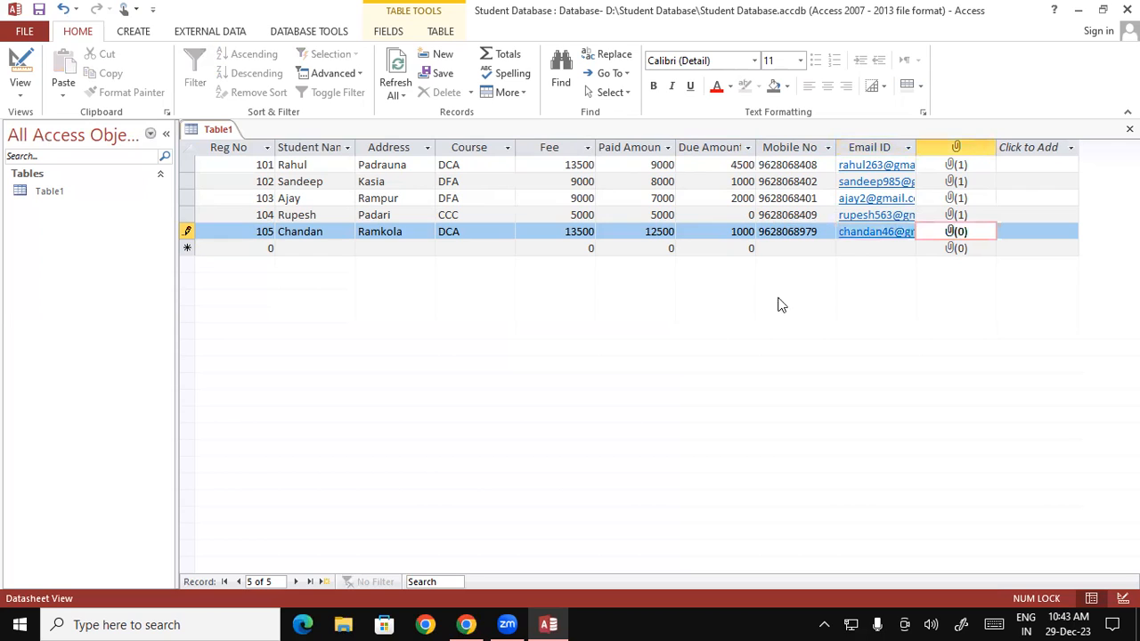
# Step: Attach the 'download' photo from the Desktop to record 105
pyautogui.doubleClick(953, 231)
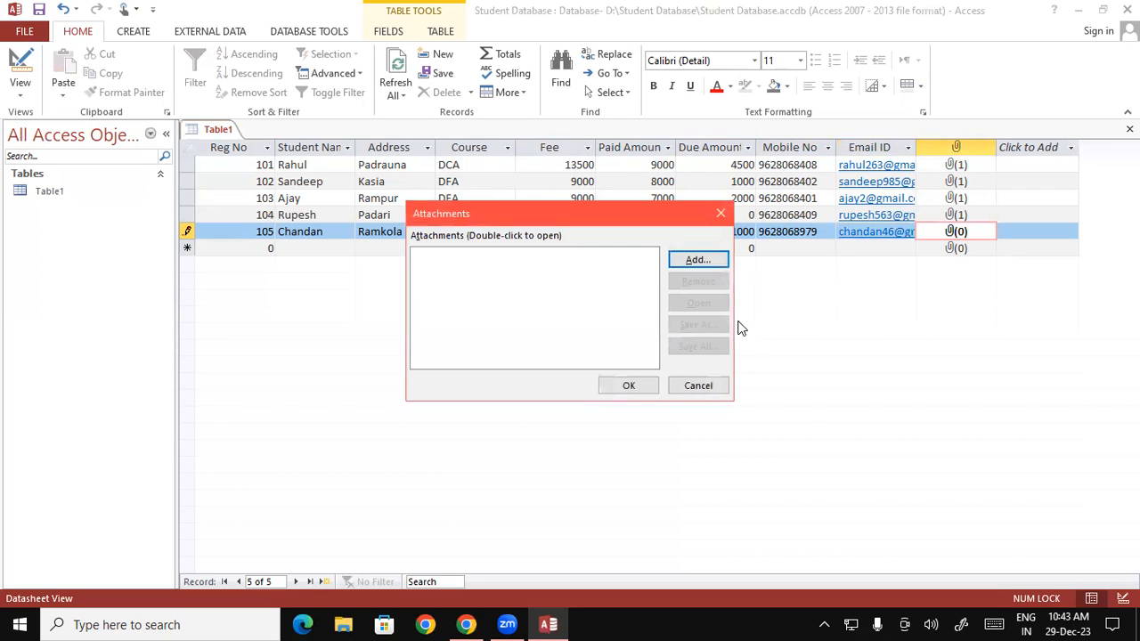
pyautogui.click(698, 260)
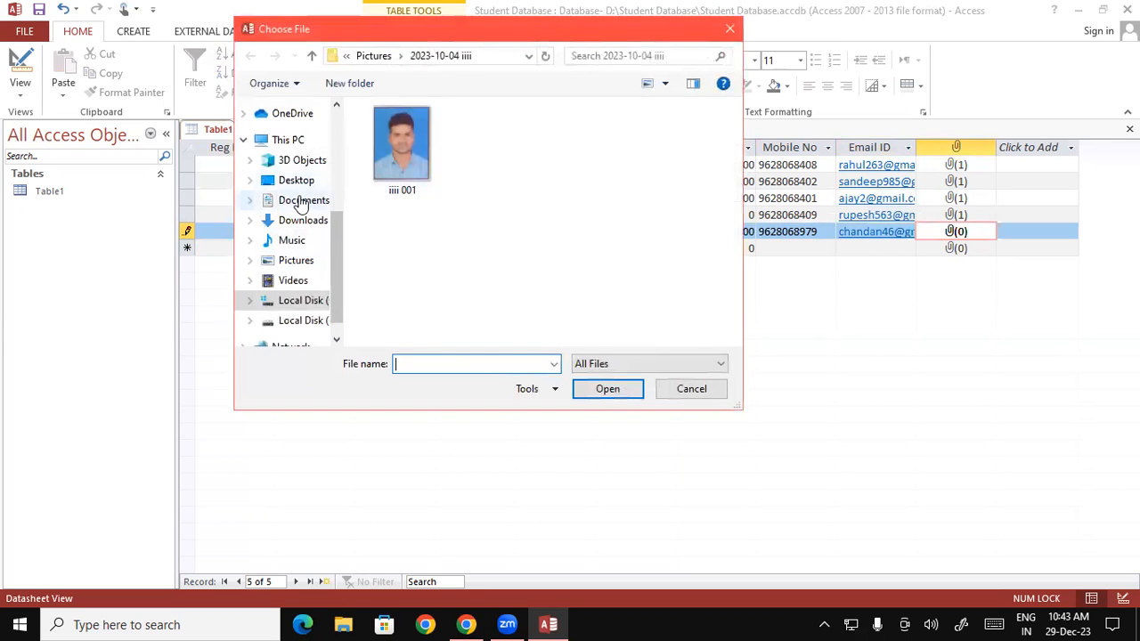
pyautogui.click(297, 181)
pyautogui.moveTo(732, 132); pyautogui.dragTo(733, 228)
pyautogui.click(590, 197)
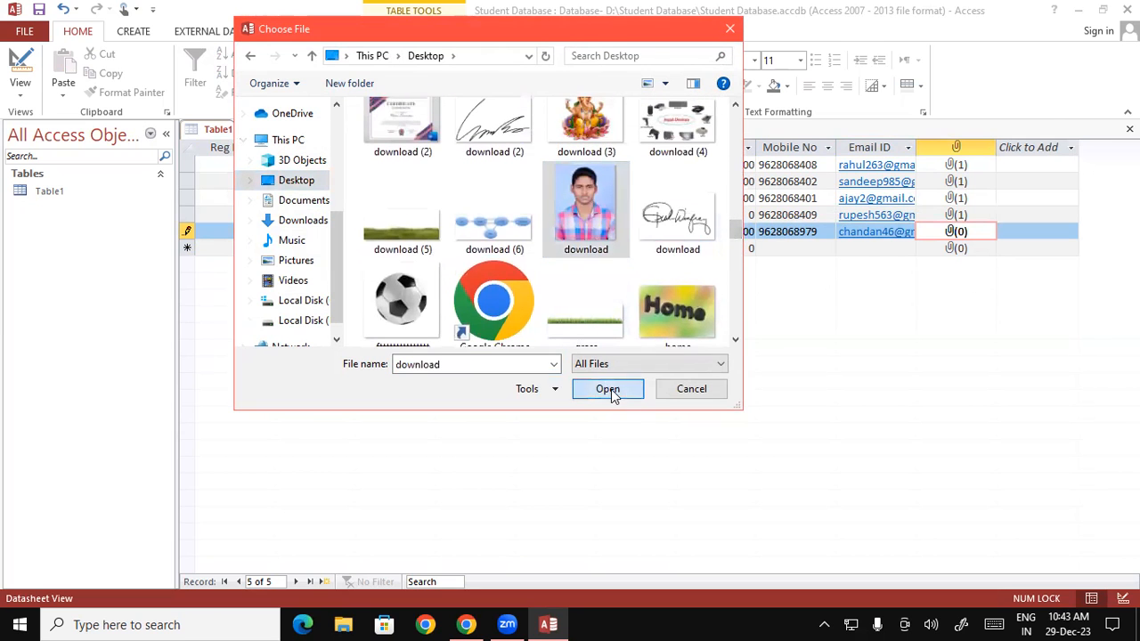
pyautogui.click(611, 389)
pyautogui.click(614, 389)
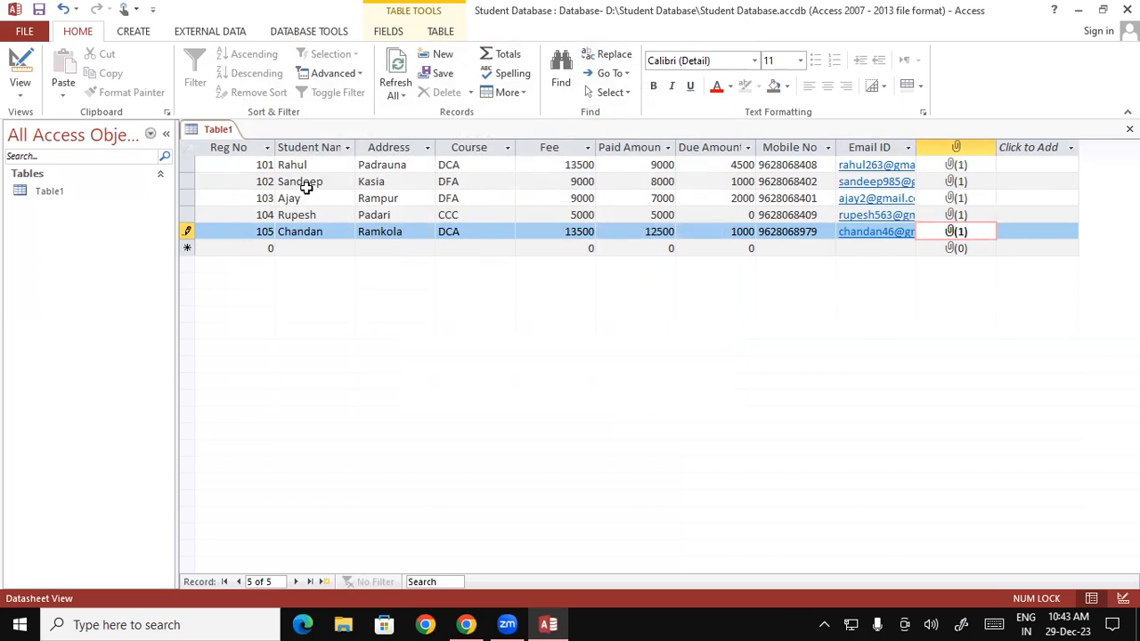
# Step: Save Table1 from its tab's context menu
pyautogui.rightClick(207, 130)
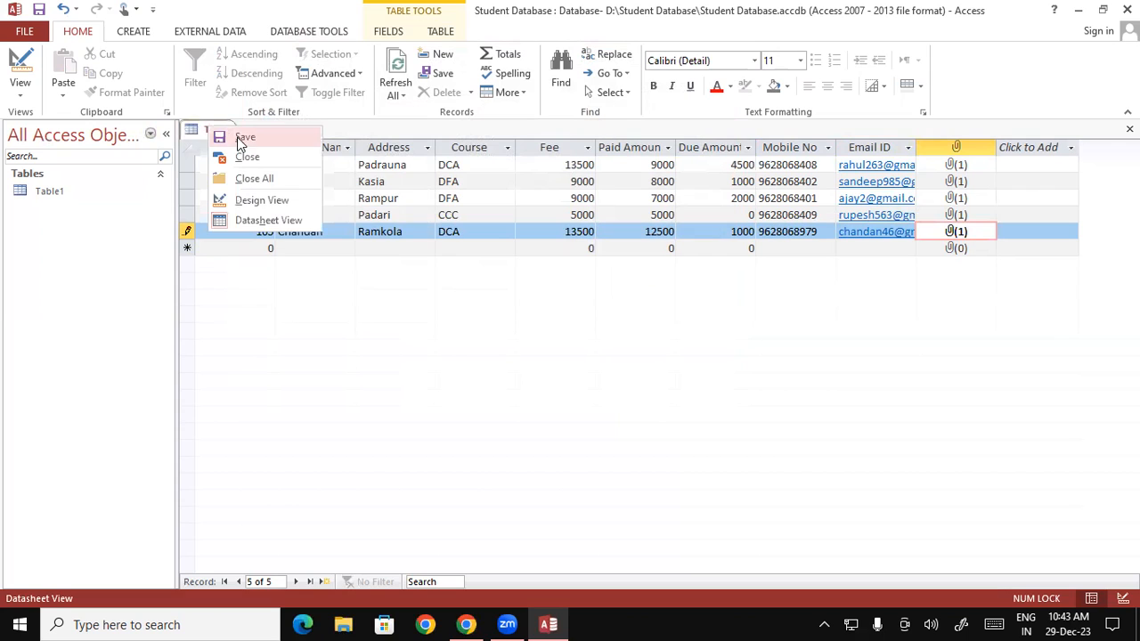
pyautogui.click(241, 138)
pyautogui.rightClick(212, 135)
pyautogui.click(240, 146)
# Step: Close Table1 and reopen it from the navigation pane in Datasheet View
pyautogui.rightClick(205, 132)
pyautogui.click(242, 161)
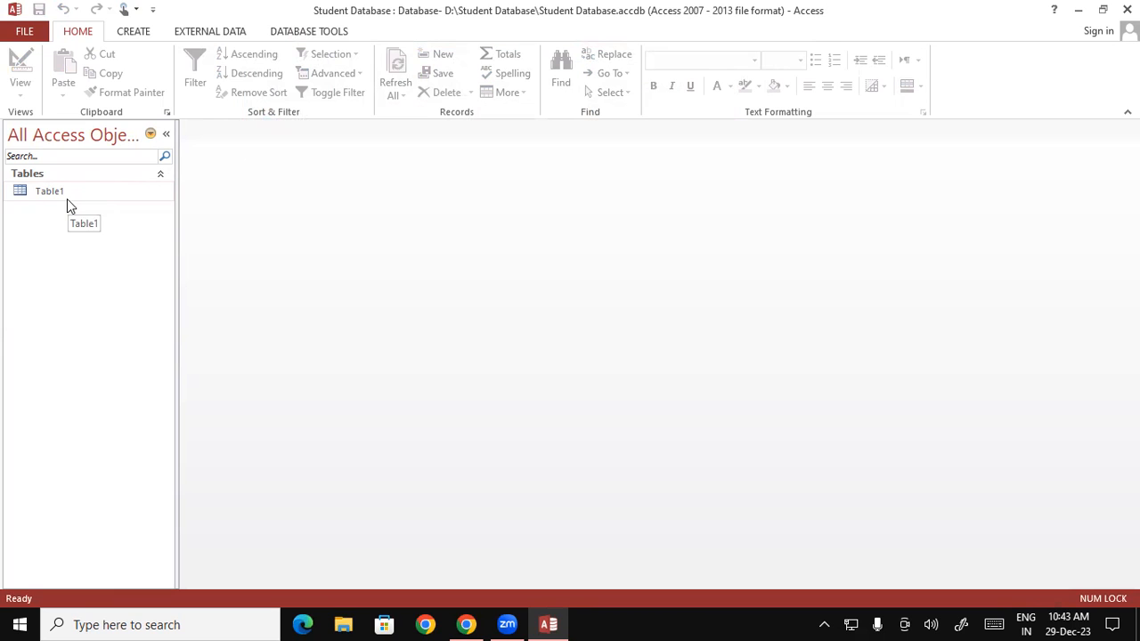
pyautogui.click(62, 195)
pyautogui.doubleClick(63, 195)
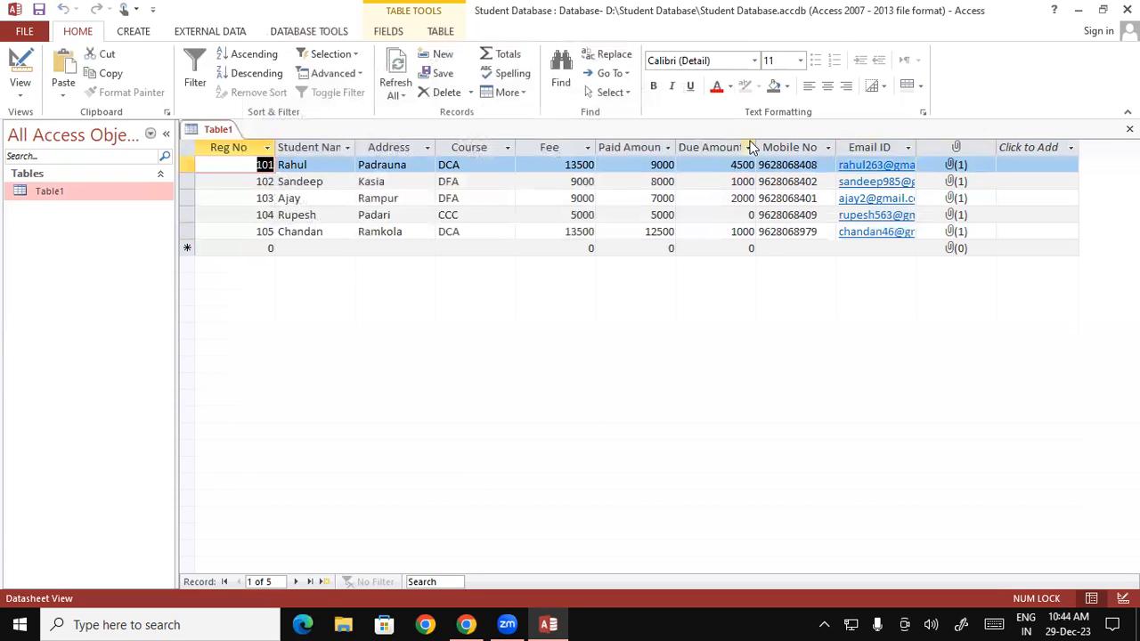
# Step: Auto-fit all Table1 columns to their contents
pyautogui.moveTo(241, 140); pyautogui.dragTo(1061, 159)
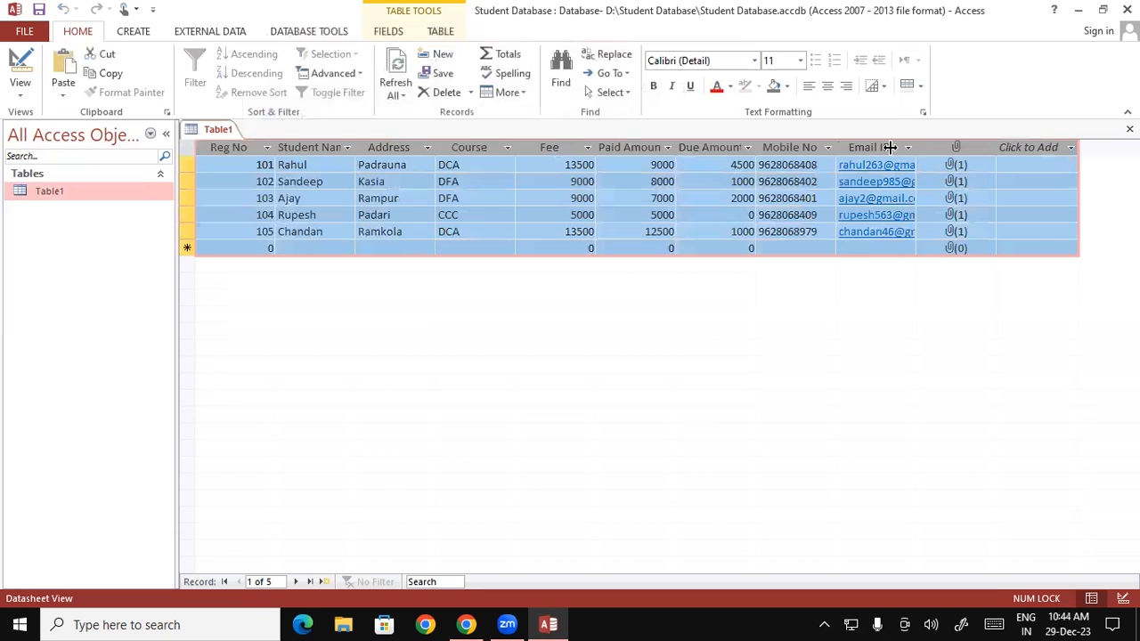
pyautogui.doubleClick(516, 147)
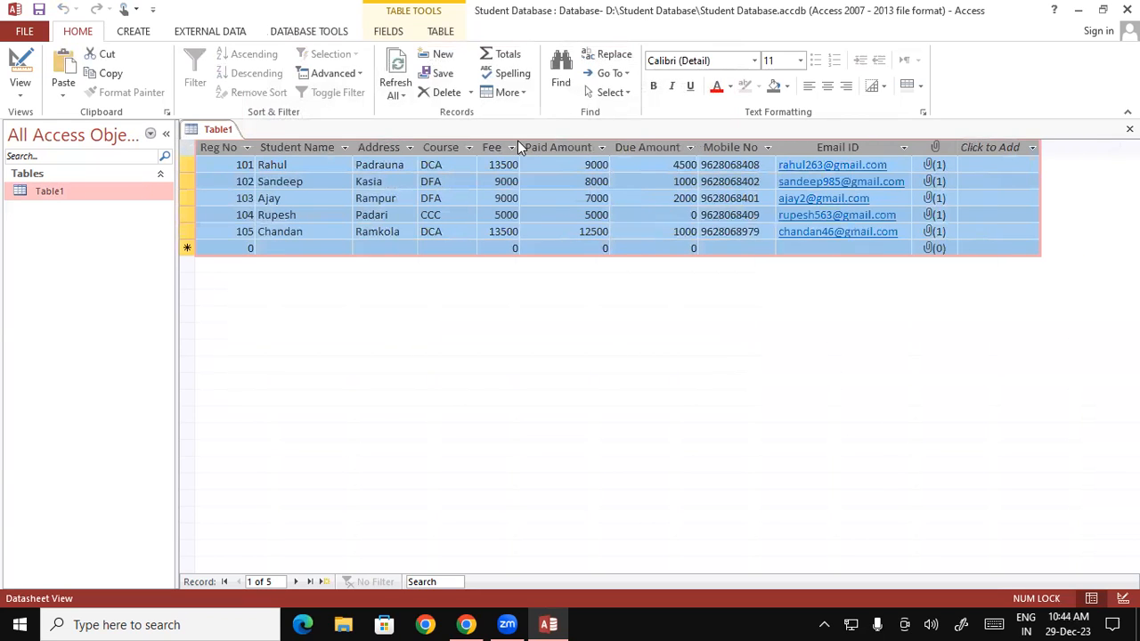
pyautogui.click(556, 180)
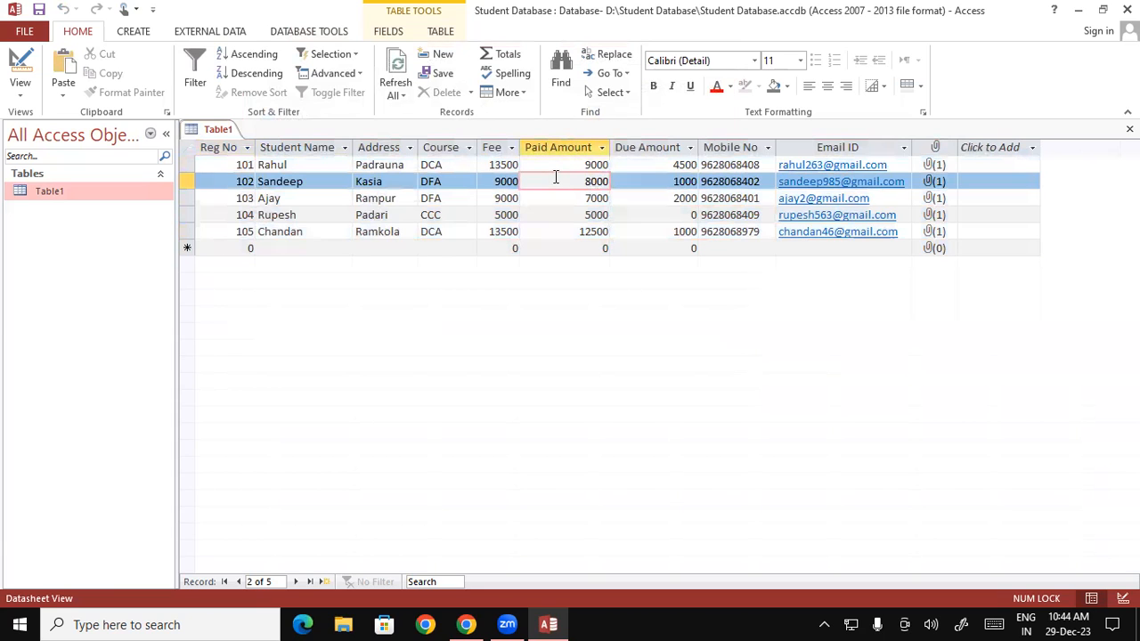
pyautogui.click(546, 214)
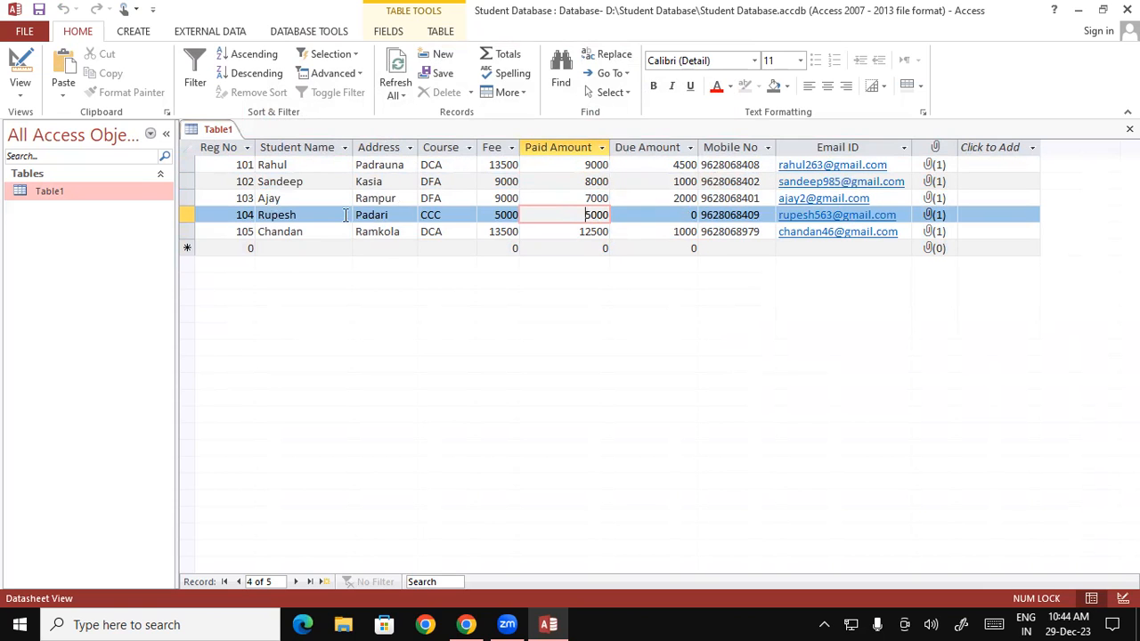
# Step: Save the table layout and close Access
pyautogui.rightClick(204, 135)
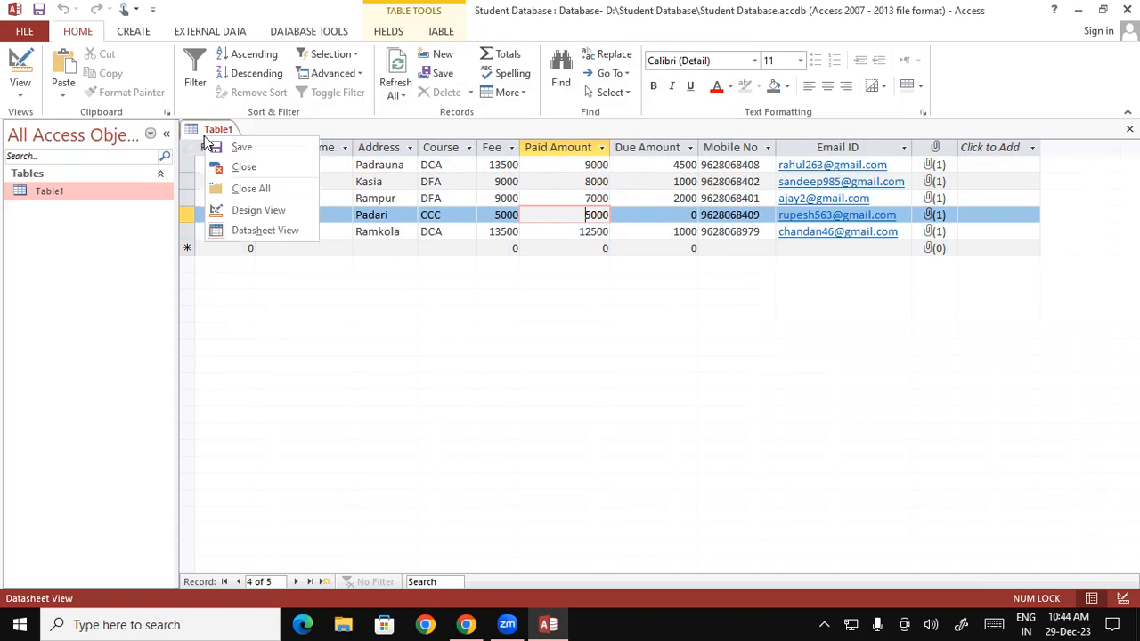
pyautogui.click(220, 147)
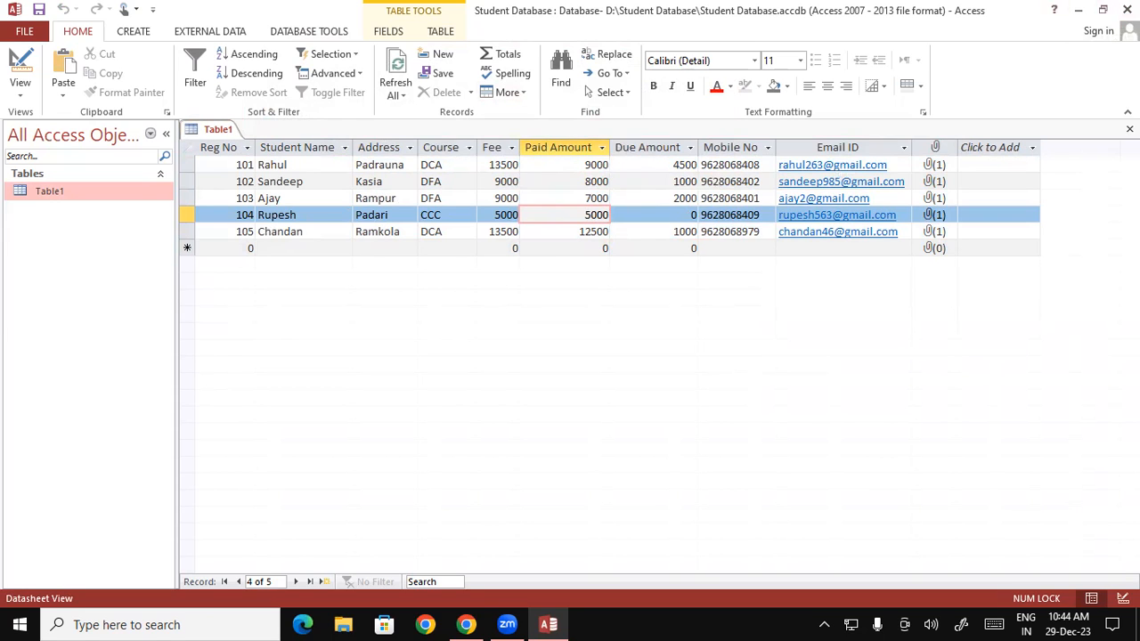
pyautogui.click(1127, 9)
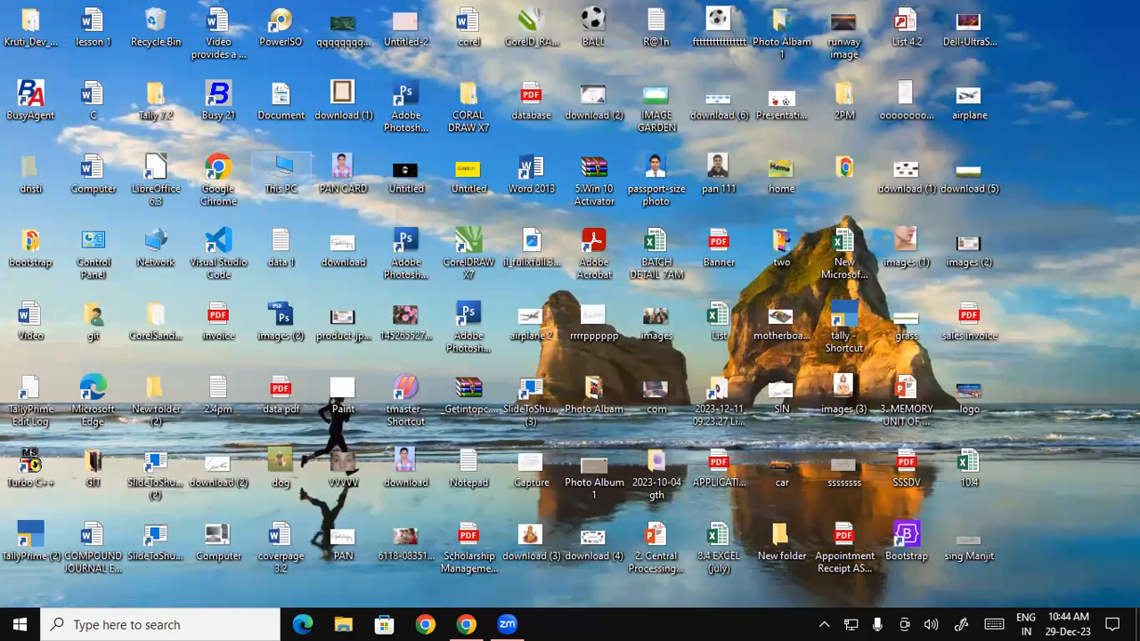
# Step: Refresh the desktop several times from its right-click menu
pyautogui.rightClick(1099, 58)
pyautogui.click(1066, 101)
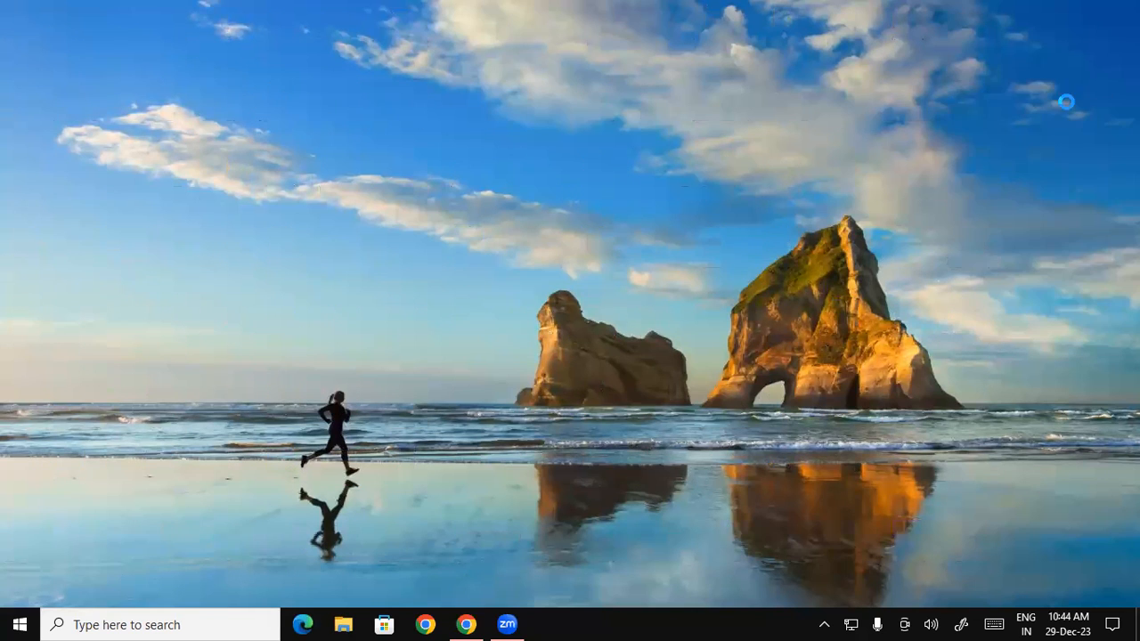
pyautogui.rightClick(1050, 78)
pyautogui.click(1009, 129)
pyautogui.rightClick(1020, 67)
pyautogui.click(993, 122)
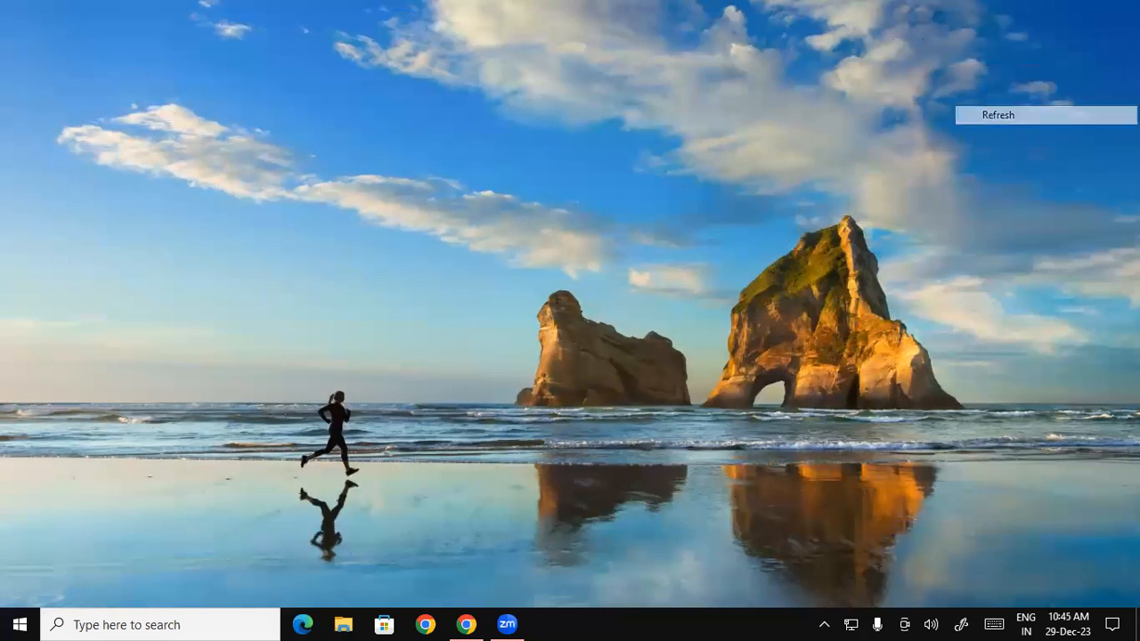
pyautogui.rightClick(1068, 73)
pyautogui.click(1051, 122)
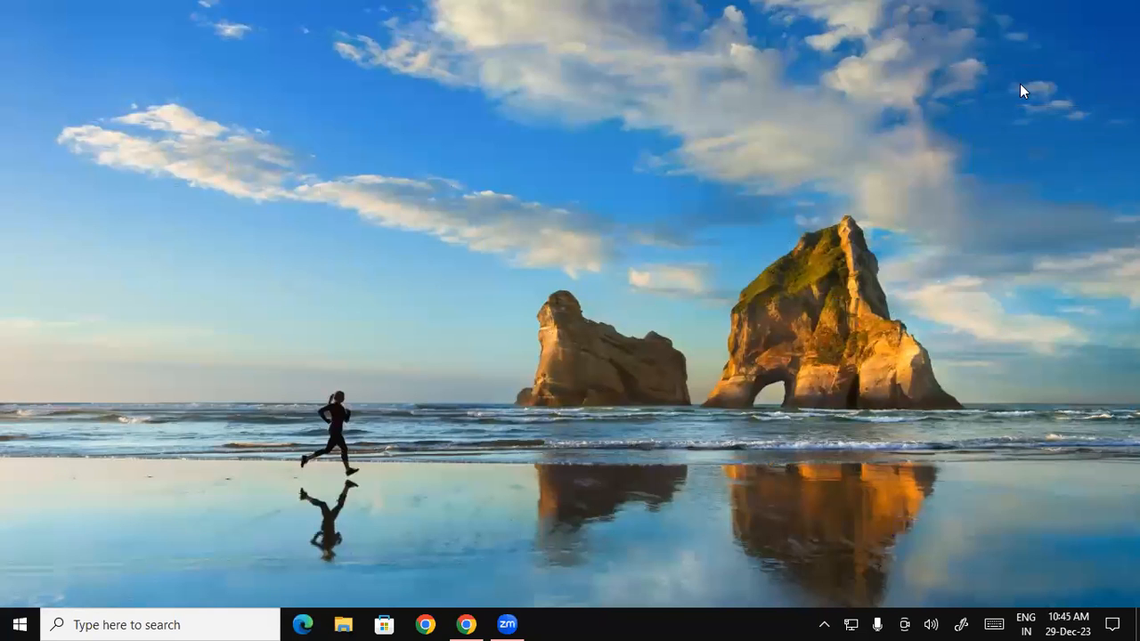
pyautogui.rightClick(1017, 42)
pyautogui.press('e')
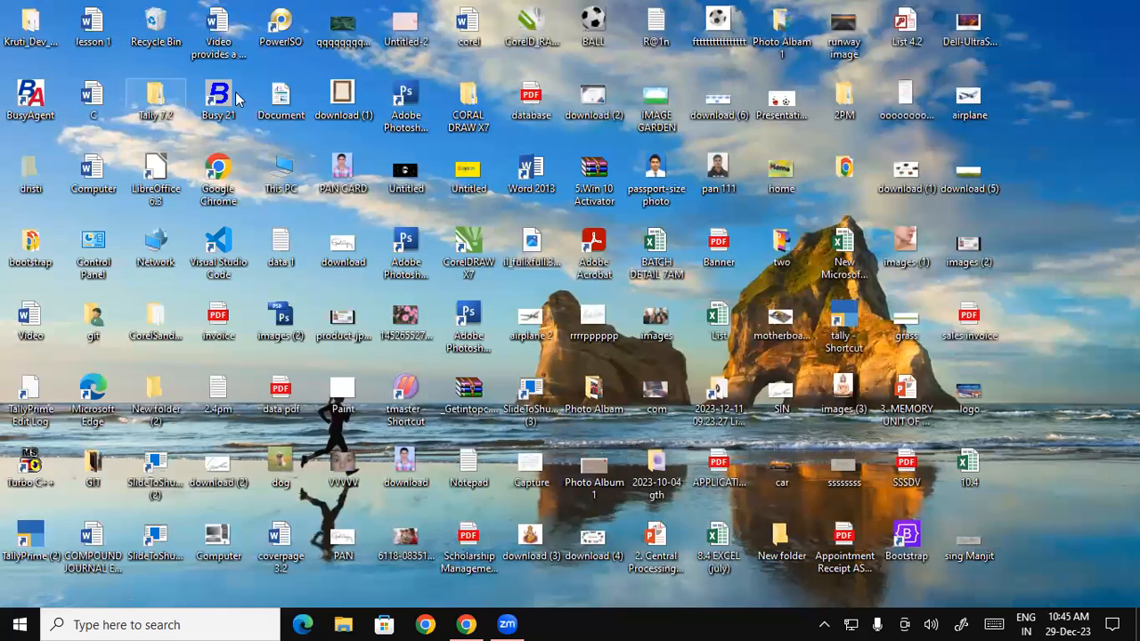
# Step: Open Student Database.accdb from the D:\Student Database folder via This PC
pyautogui.doubleClick(282, 178)
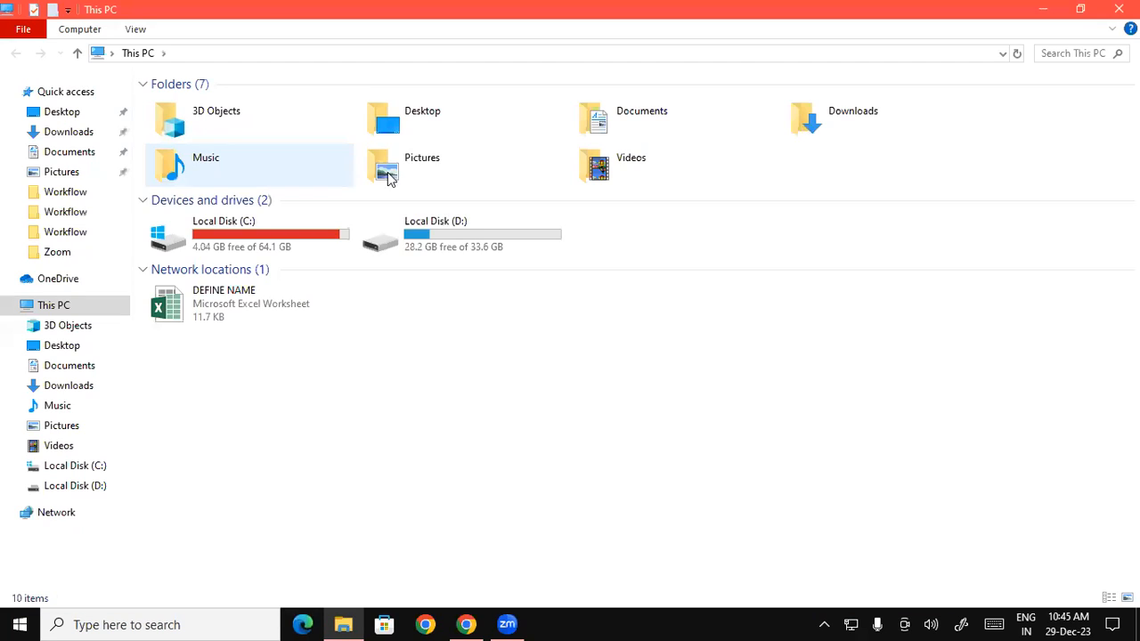
pyautogui.doubleClick(466, 236)
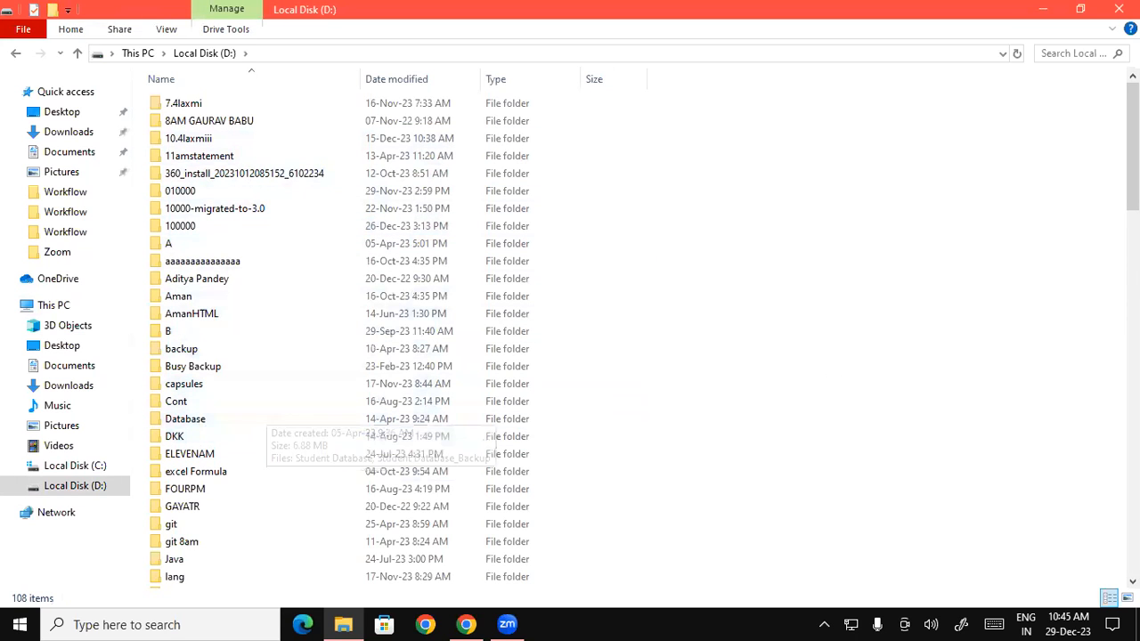
pyautogui.scroll(-9, 1033, 169)
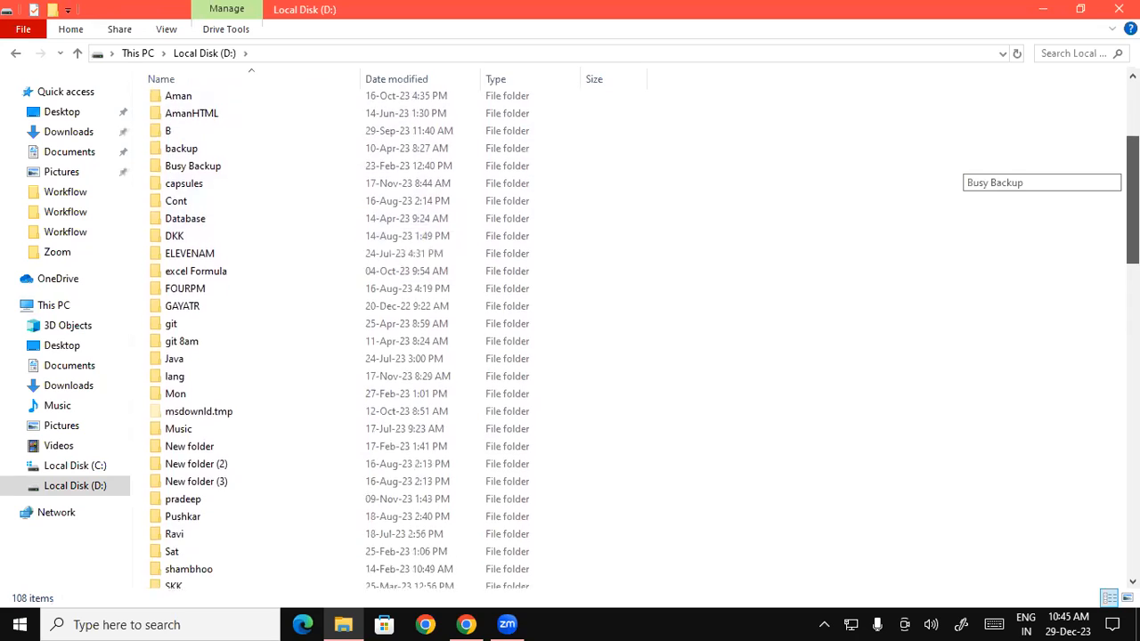
pyautogui.scroll(-5, 1033, 182)
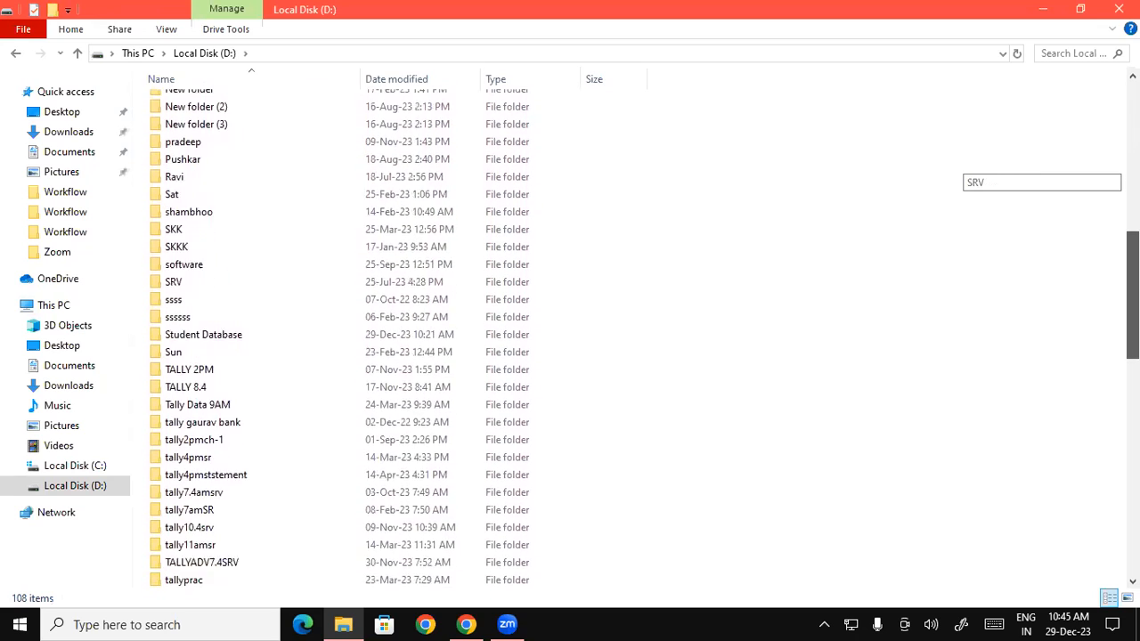
pyautogui.scroll(-2, 974, 330)
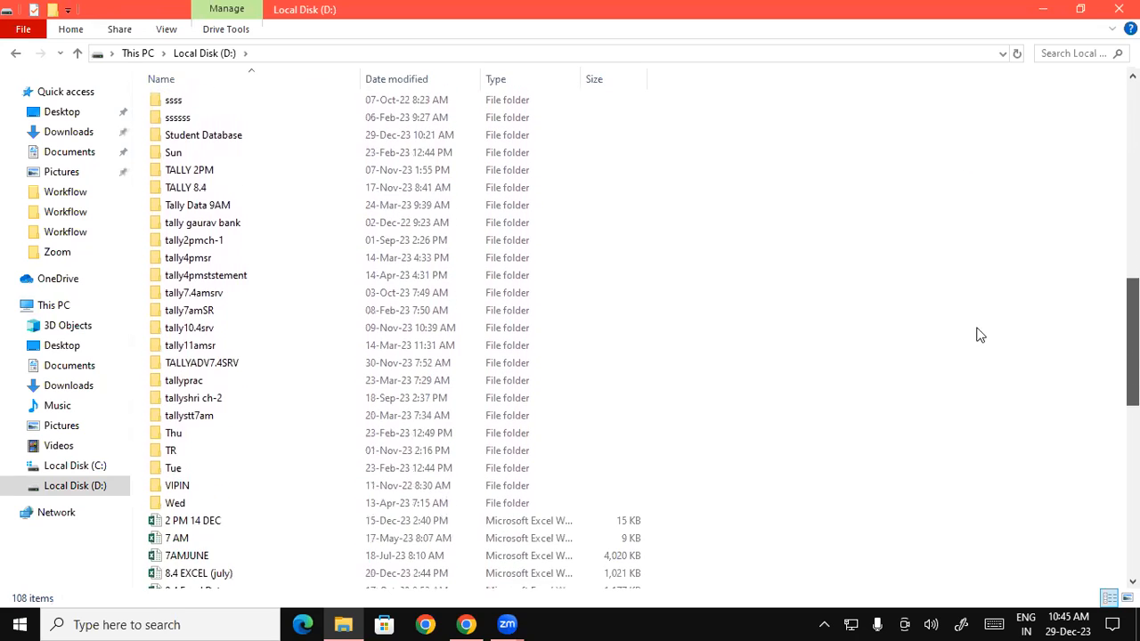
pyautogui.doubleClick(241, 138)
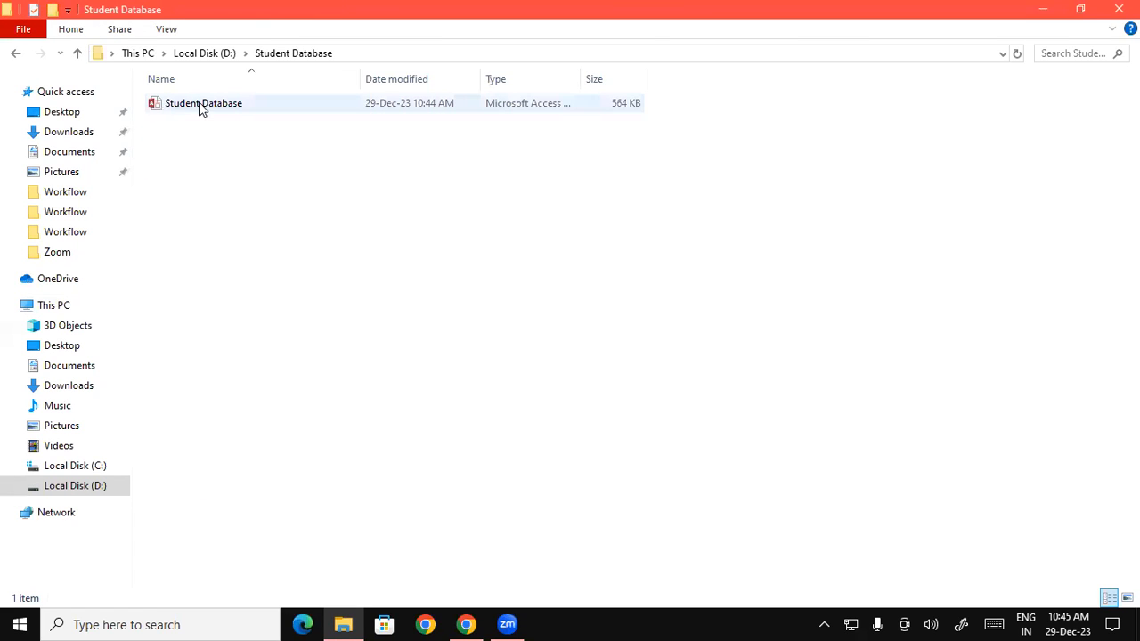
pyautogui.doubleClick(321, 107)
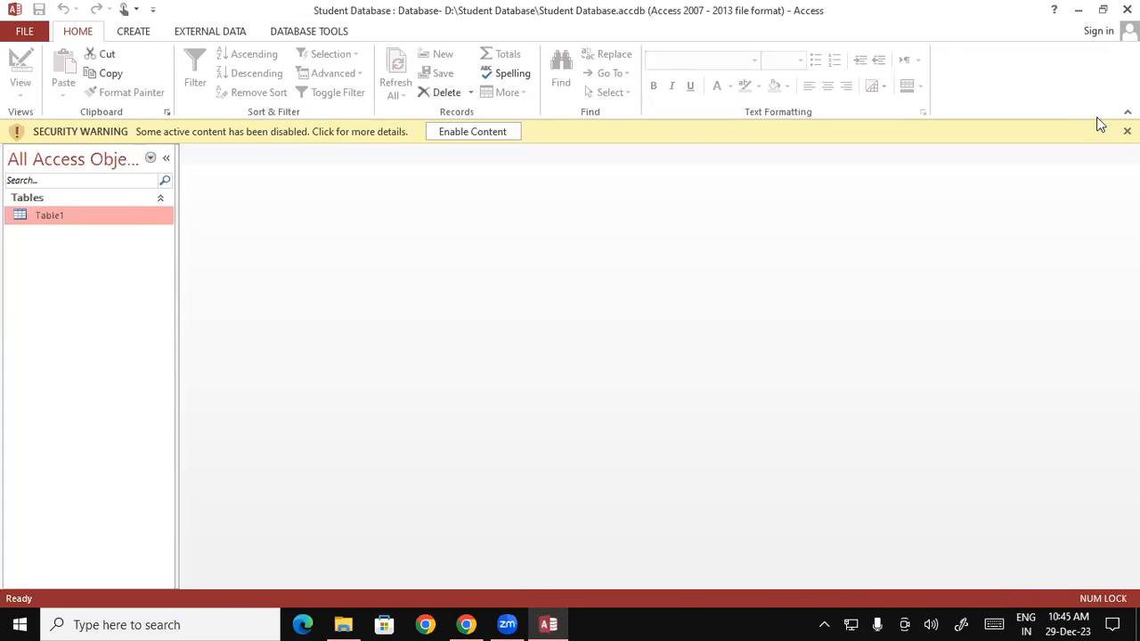
# Step: Dismiss the security warning and open Table1 to show records 101–105 with their attachments
pyautogui.click(1127, 131)
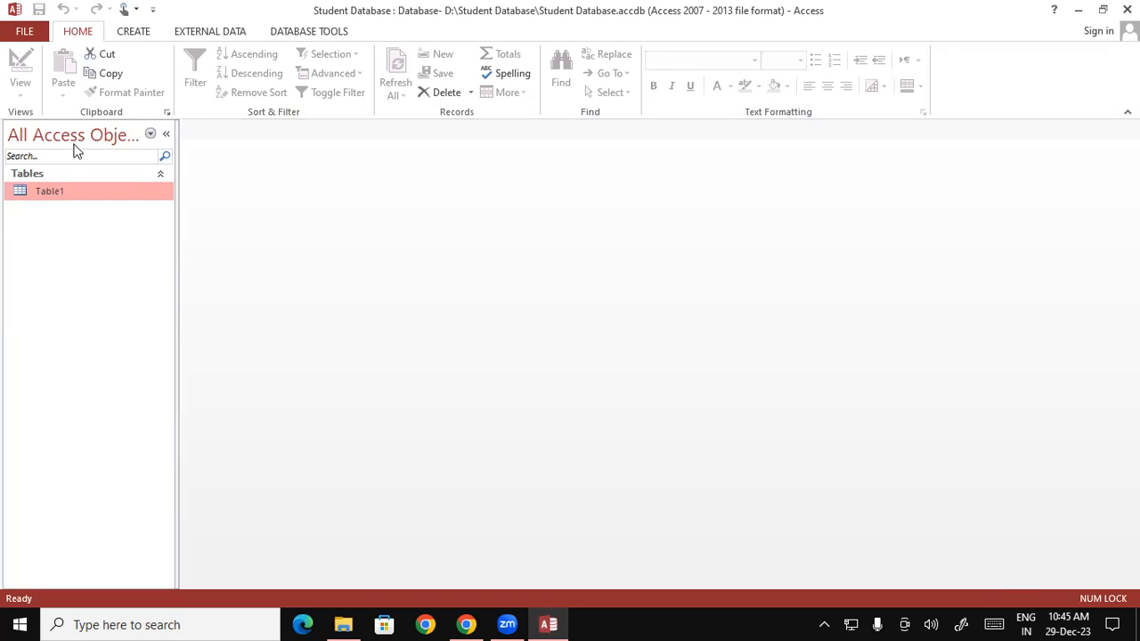
pyautogui.doubleClick(78, 189)
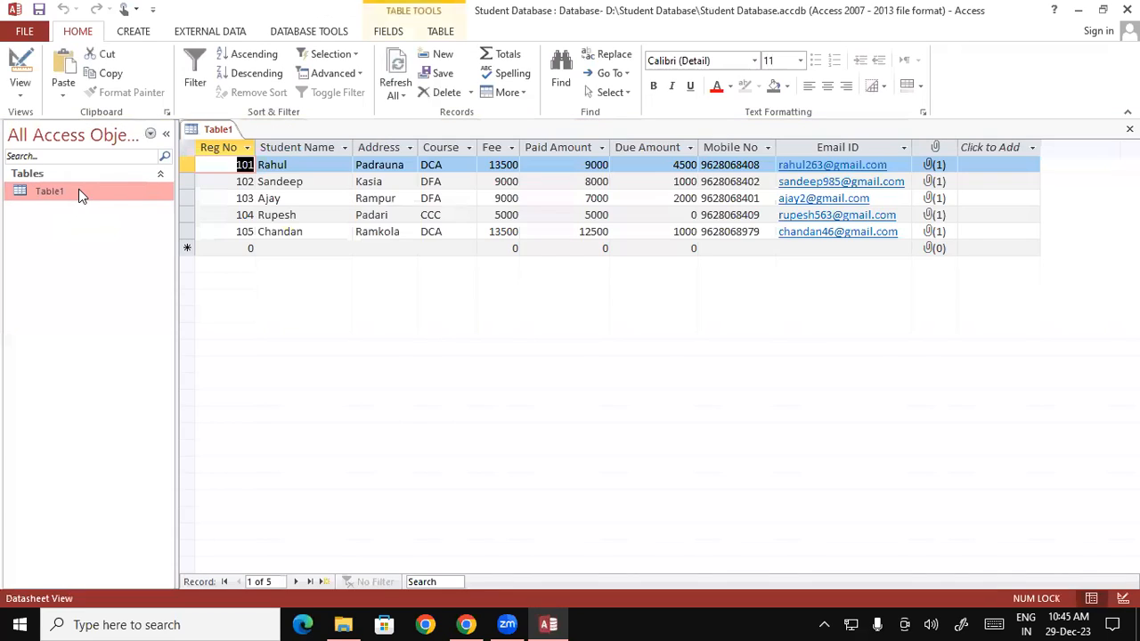